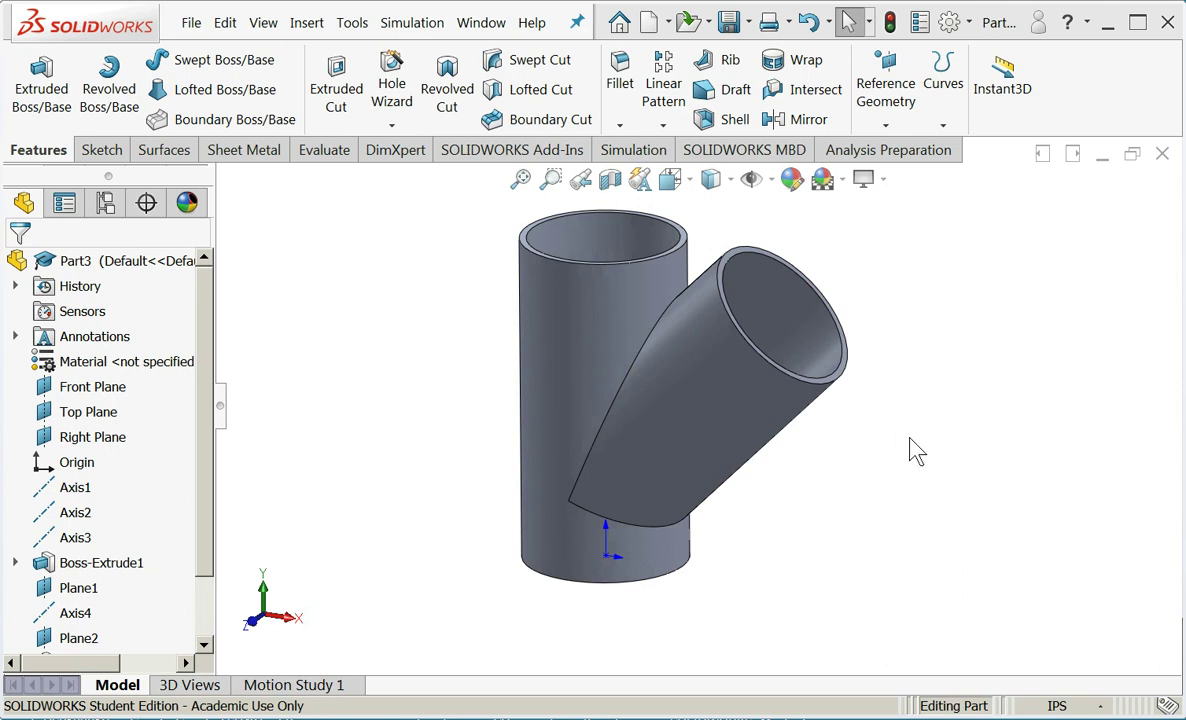
- Start a new part from Part_template and sketch an origin-centred circle on the Top Plane
left_click(648, 22)
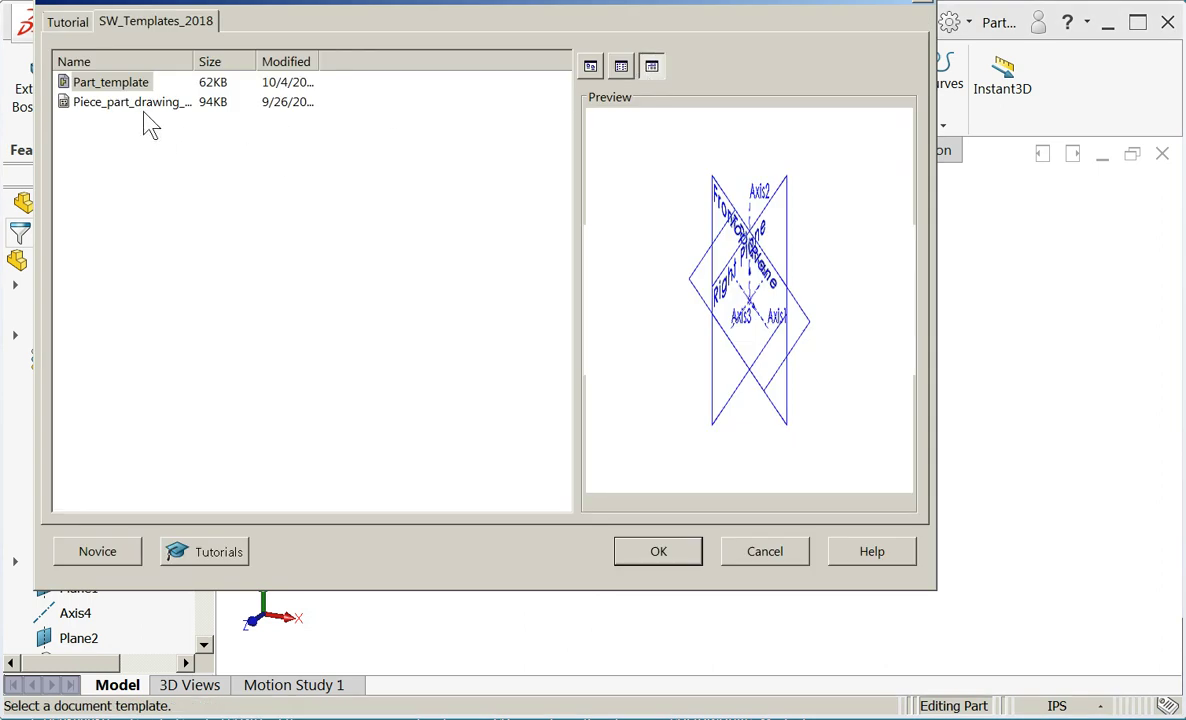
double_click(105, 80)
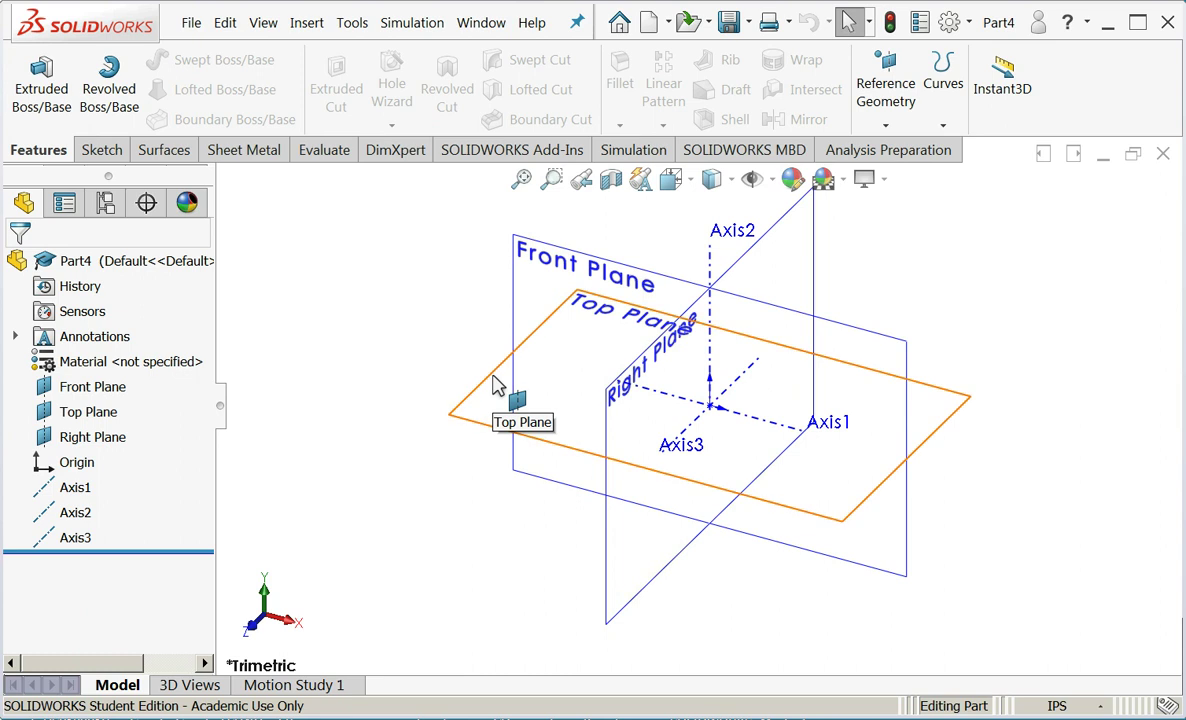
left_click(494, 378)
right_click(495, 376)
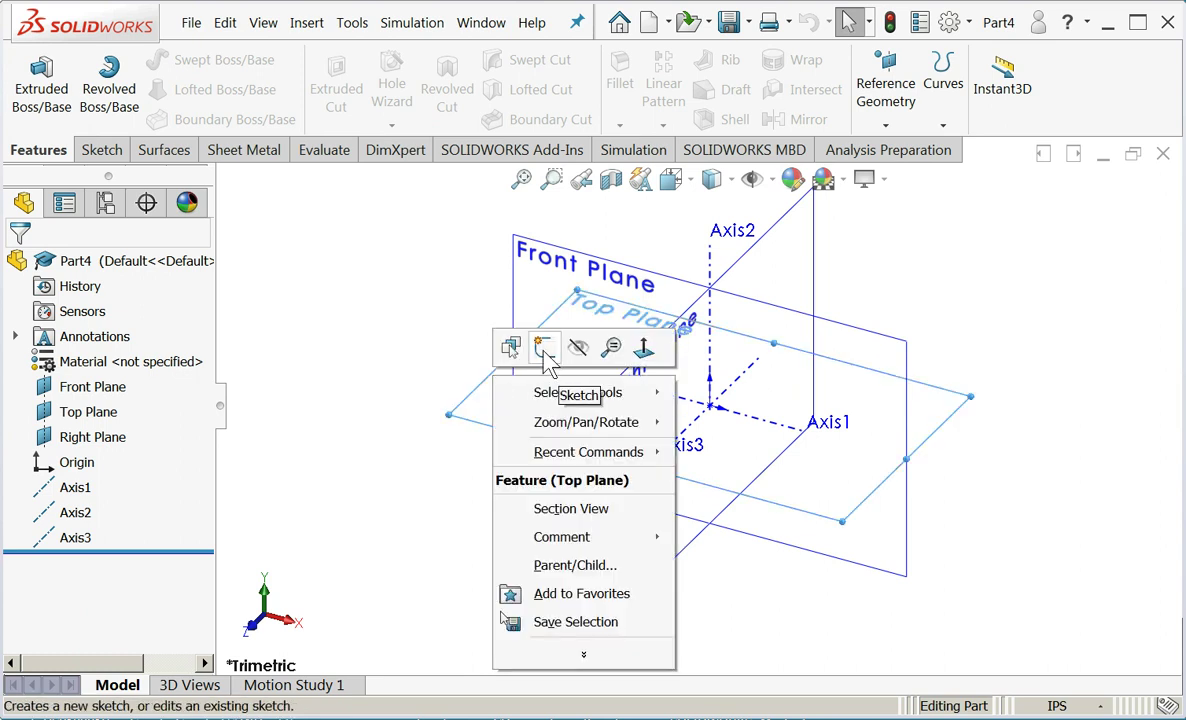
left_click(540, 347)
left_click(184, 60)
left_click(698, 405)
left_click(796, 477)
- Dimension the circle to a 6 in diameter
left_click(112, 98)
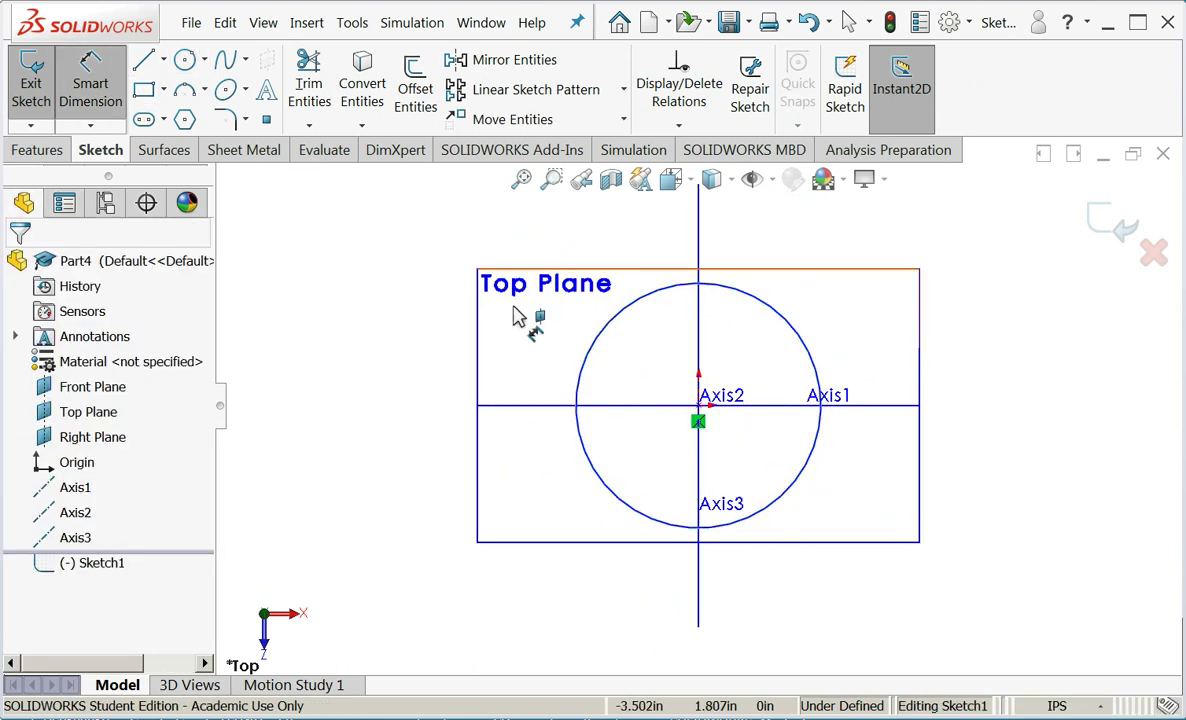
left_click(600, 351)
left_click(433, 285)
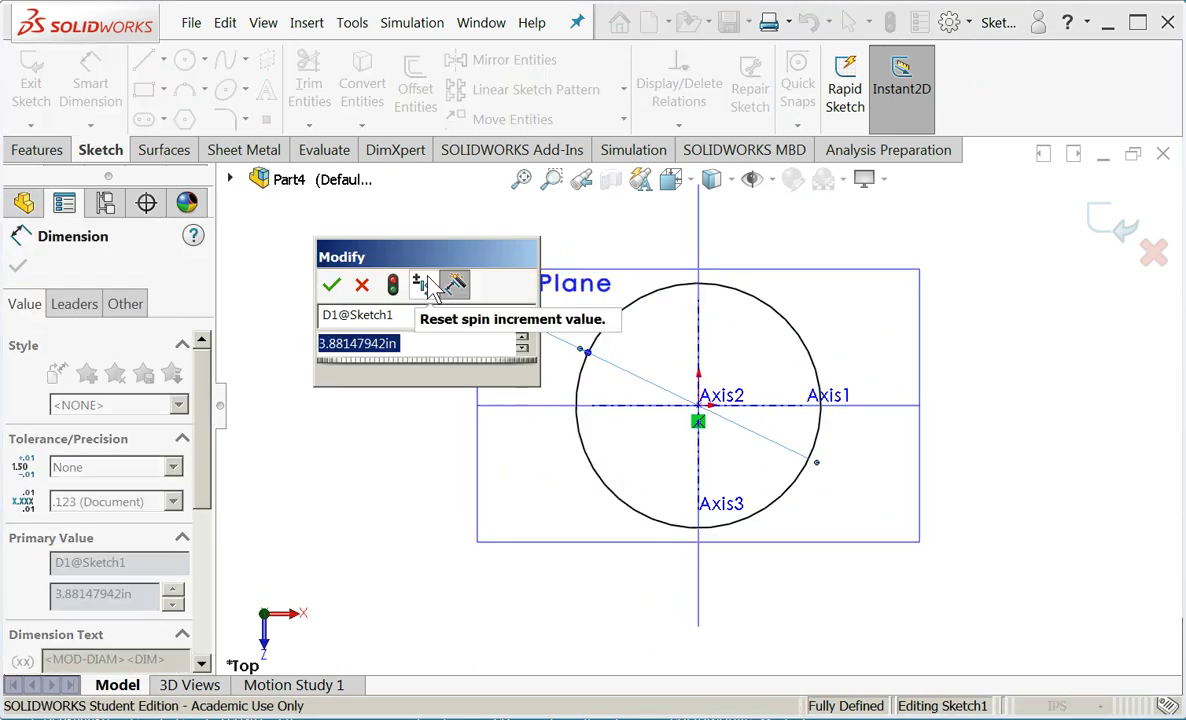
type("6")
key("Return")
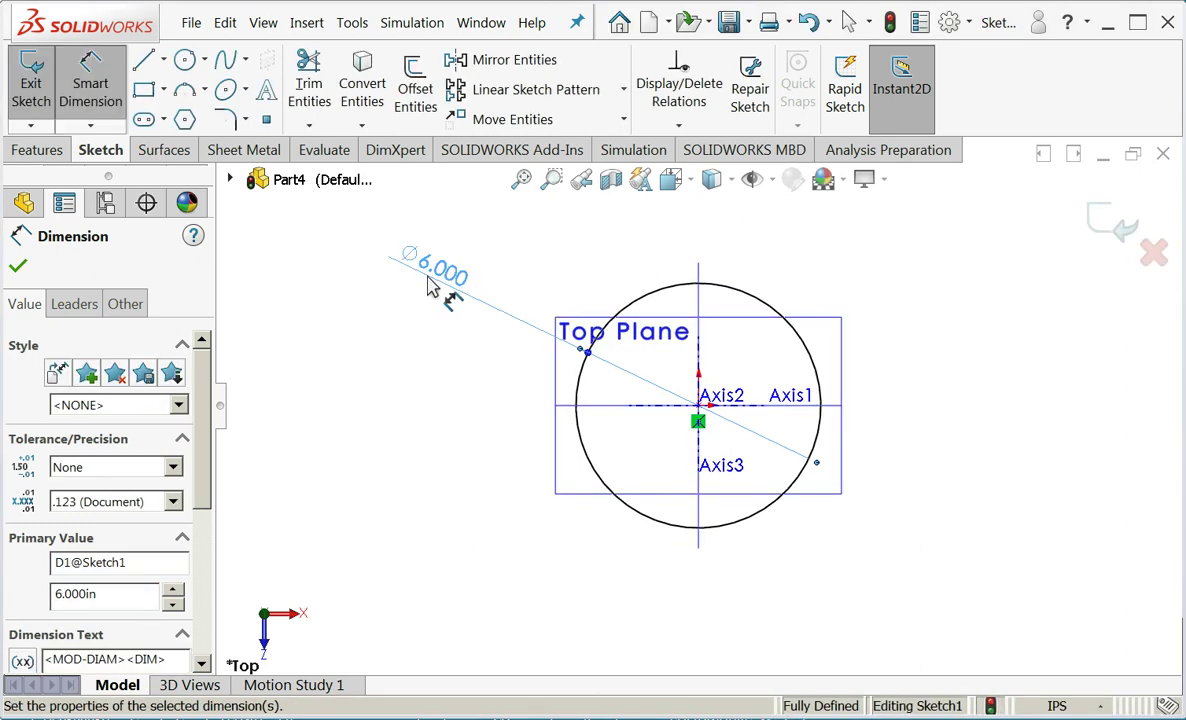
- Exit the sketch and set the circle's Extruded Boss/Base depth to 12 in
left_click(36, 90)
left_click(37, 150)
left_click(42, 90)
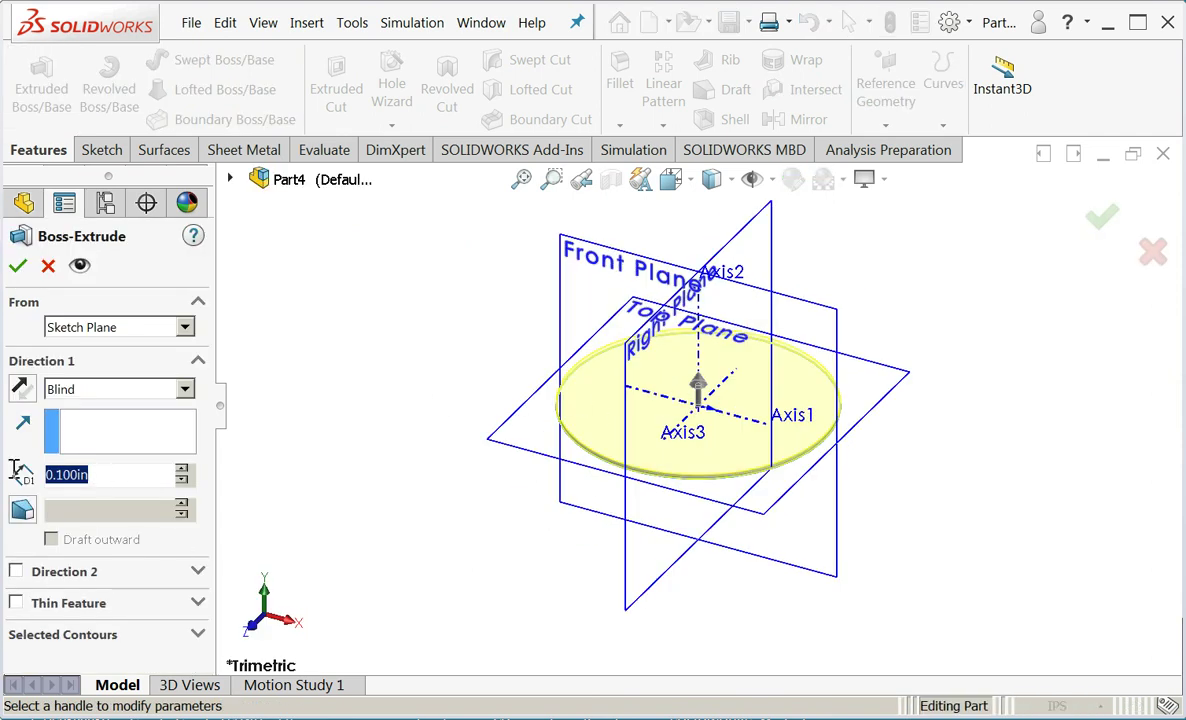
type("12")
key("Return")
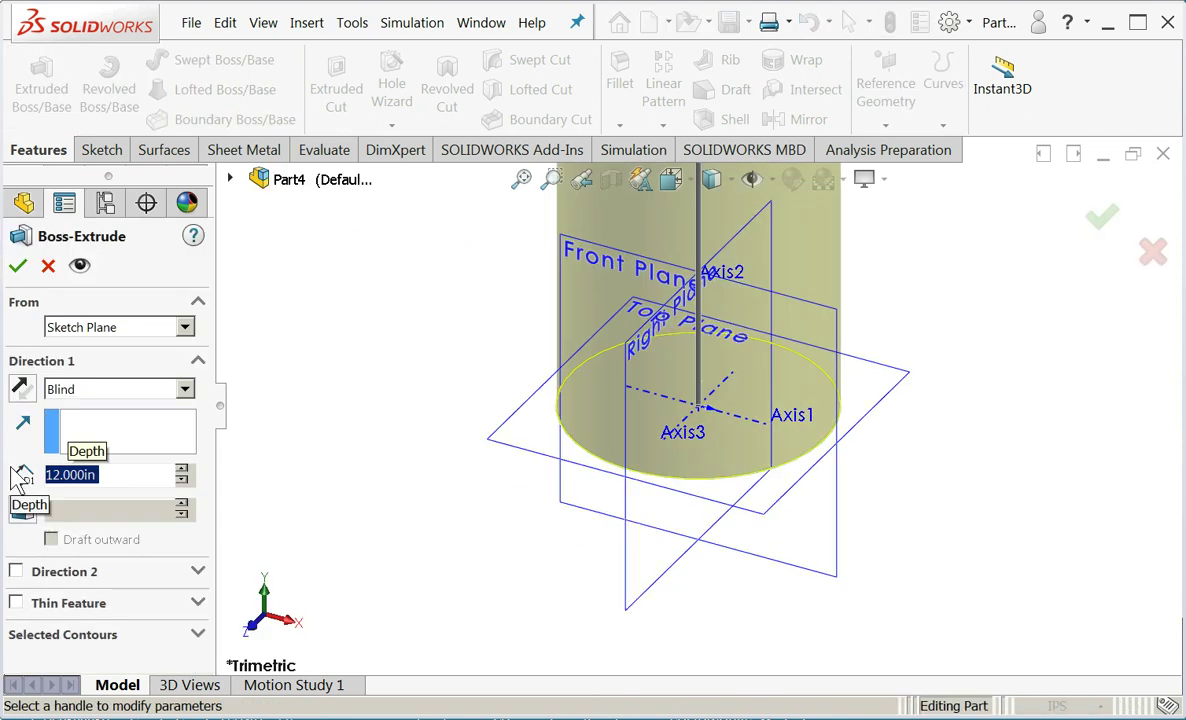
- Confirm the 12 in cylinder extrusion as Boss-Extrude1
left_click(17, 265)
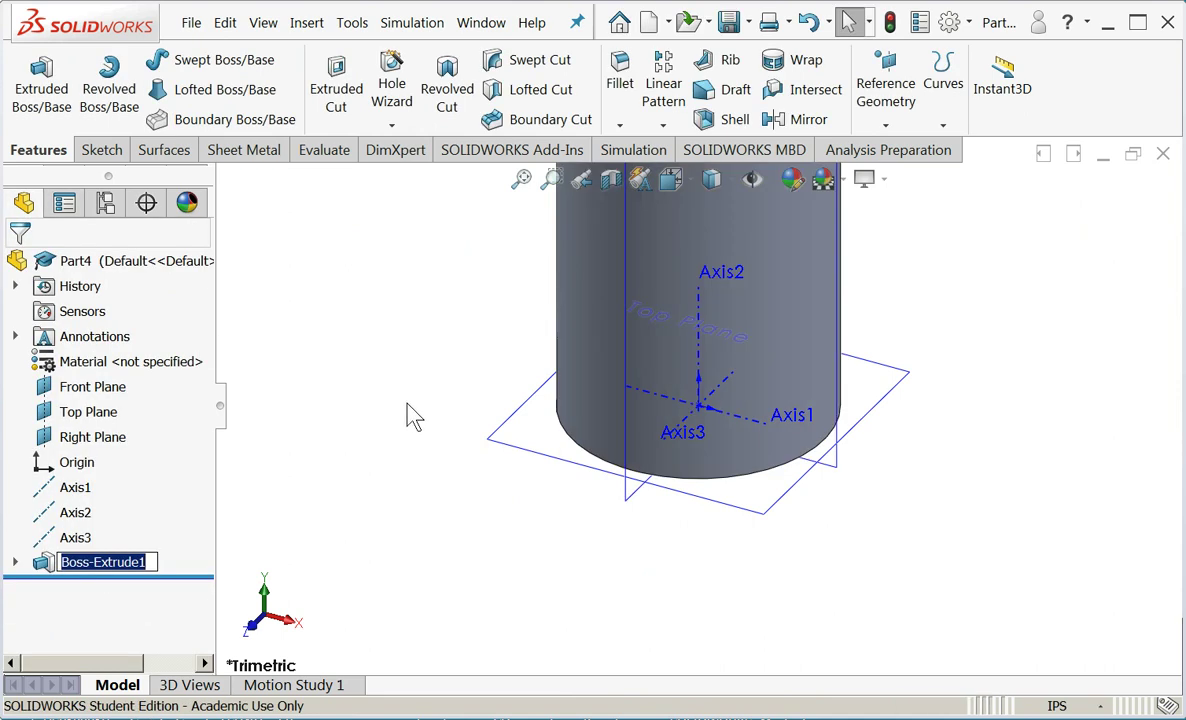
scroll(450, 405, "up", 5)
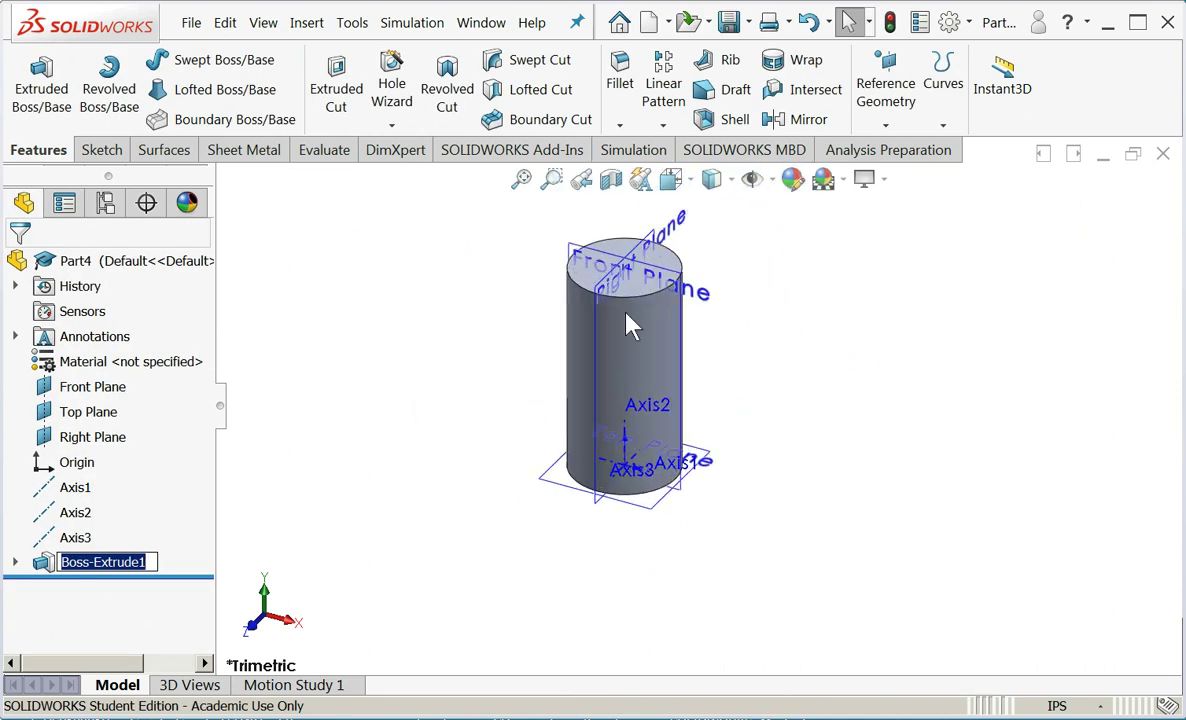
scroll(540, 324, "down", 3)
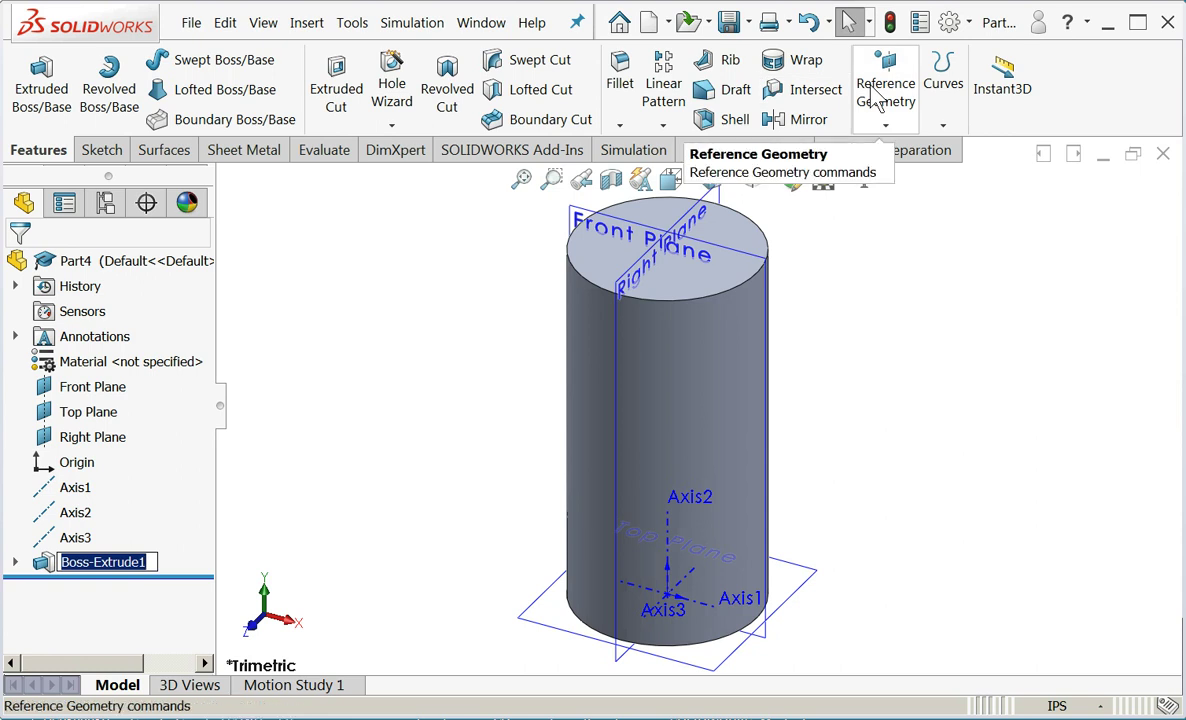
- Create Plane1 parallel to the Top Plane, offset 3 in
left_click(885, 127)
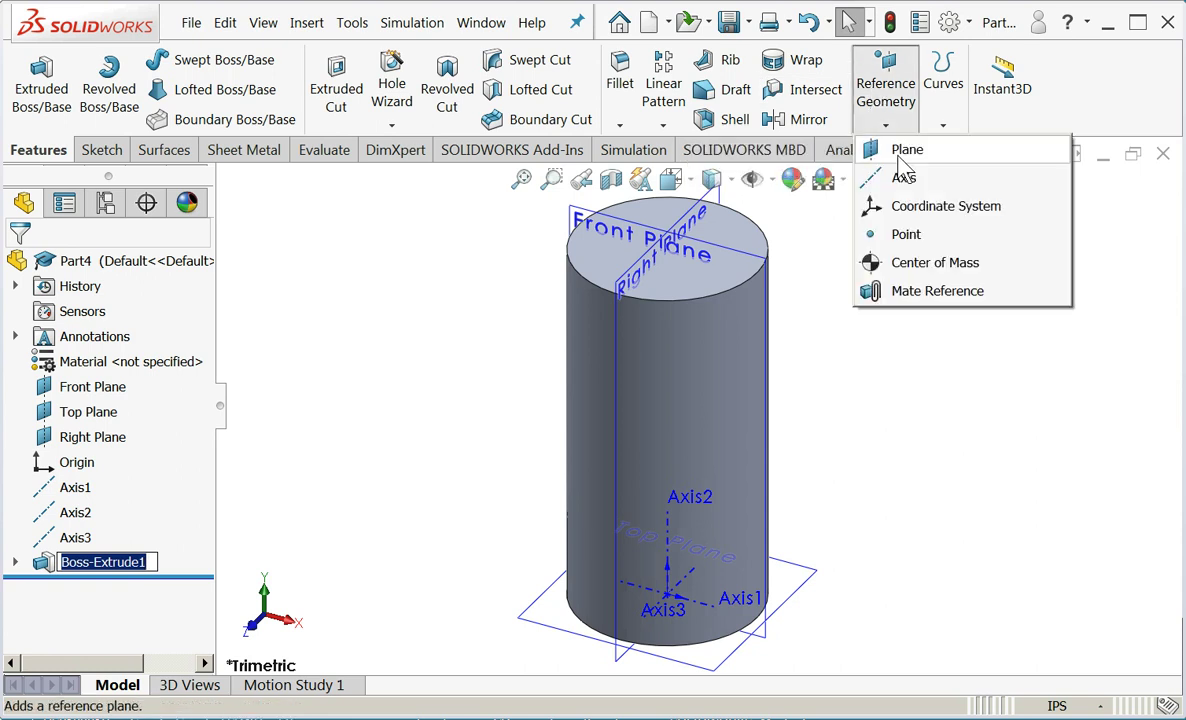
left_click(900, 149)
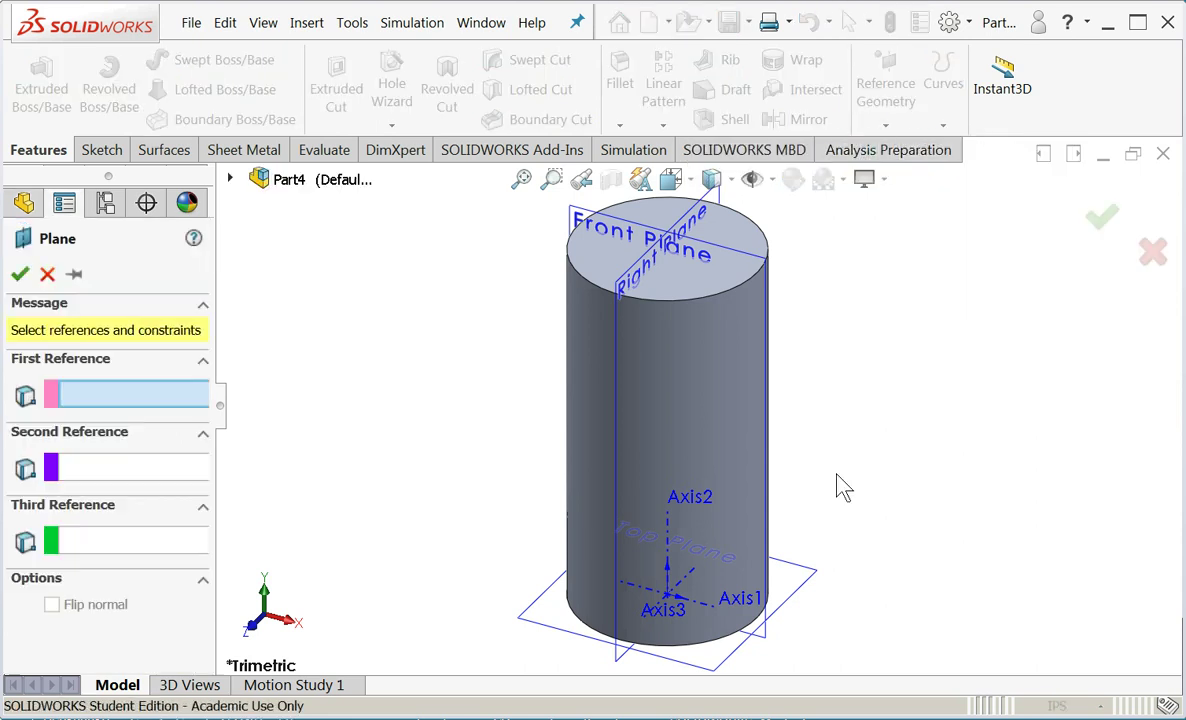
left_click(812, 597)
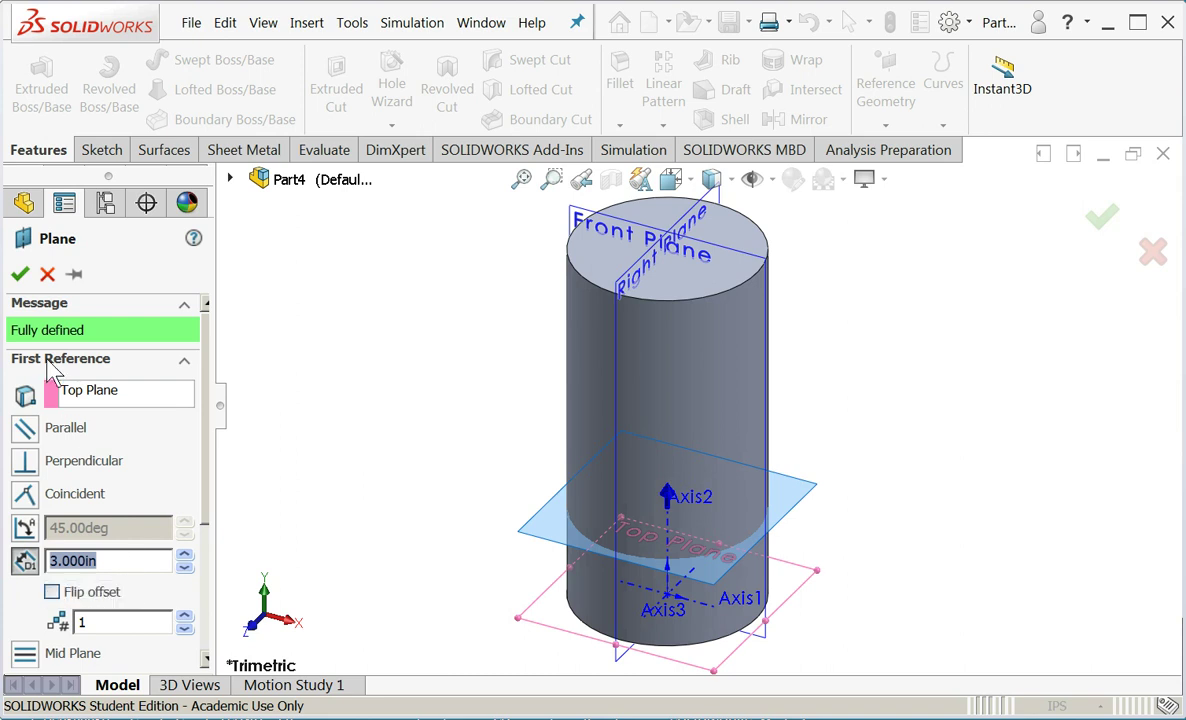
left_click(20, 273)
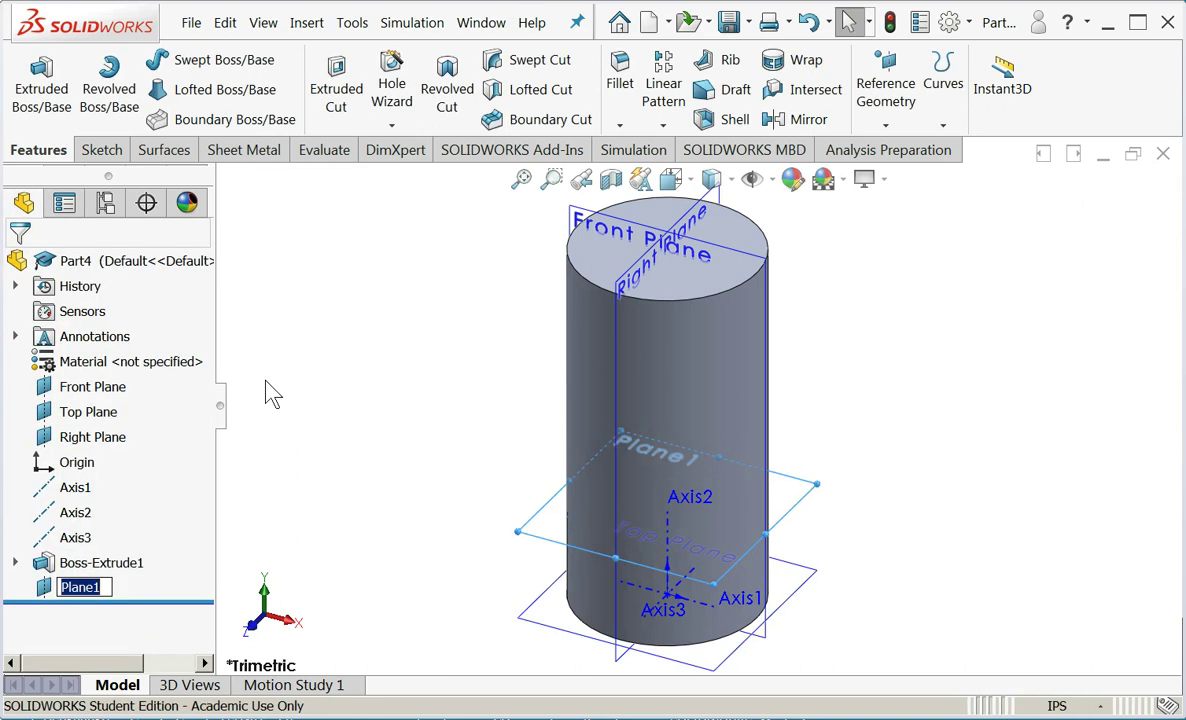
left_click(308, 403)
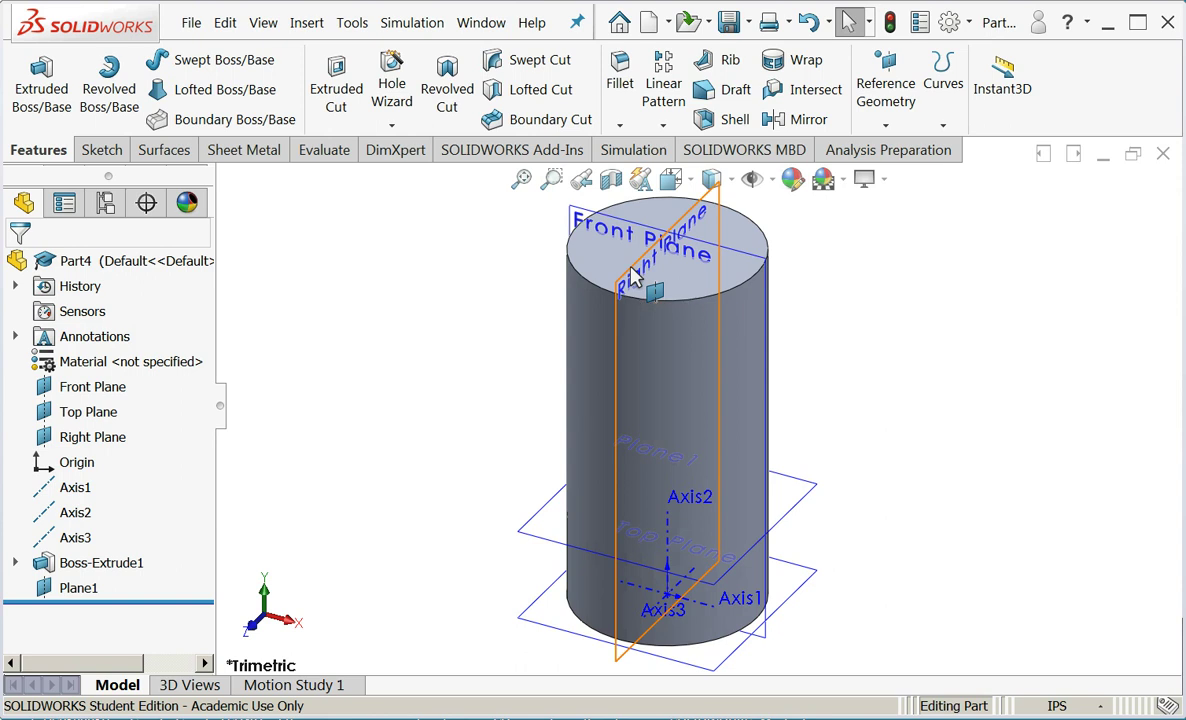
- Create Axis4 from the Two Planes option using Plane1 and the Right Plane
left_click(885, 124)
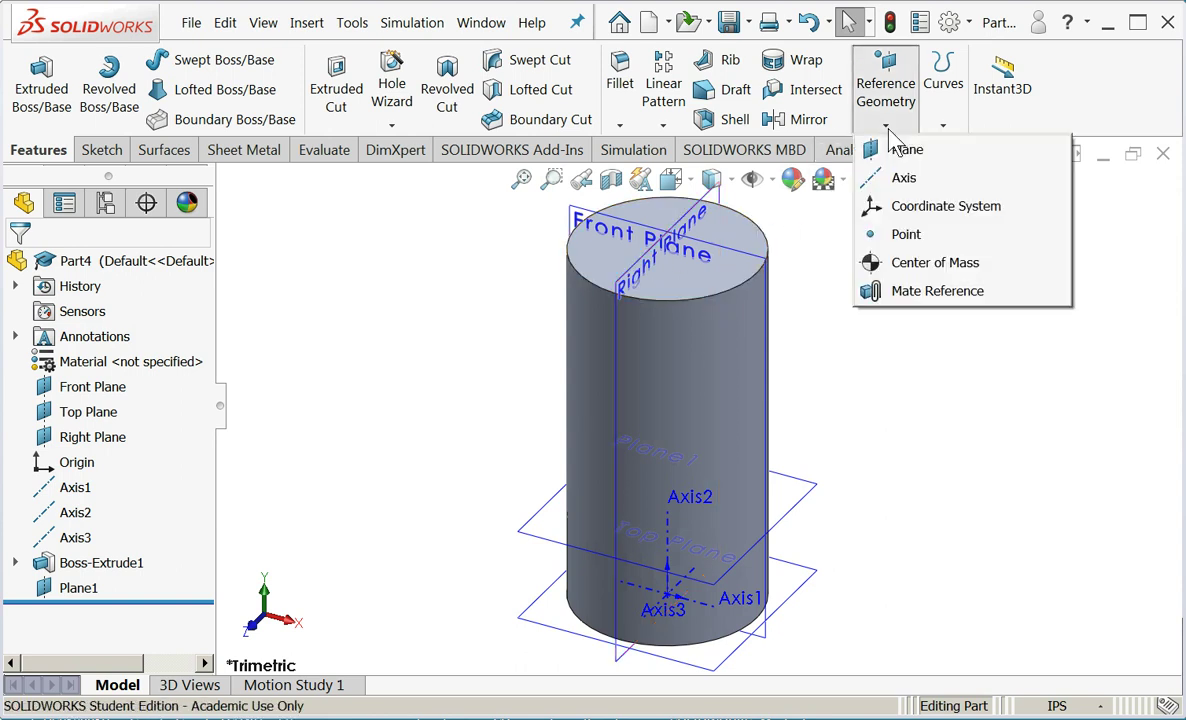
left_click(904, 180)
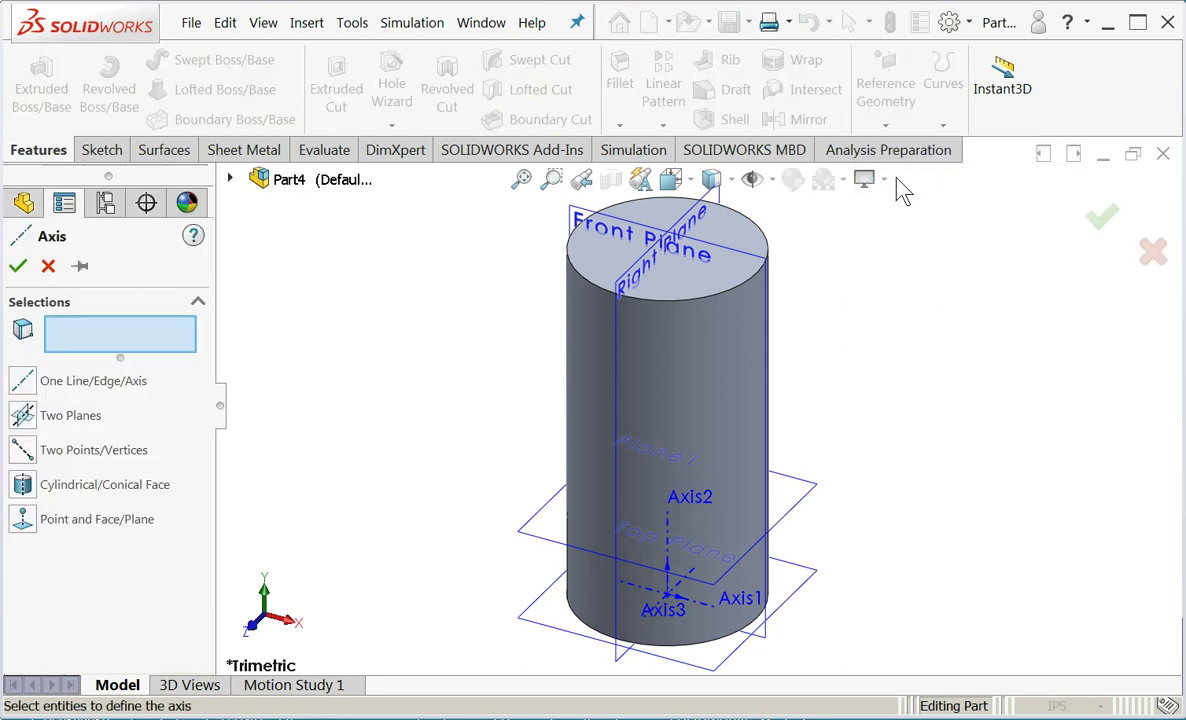
left_click(530, 539)
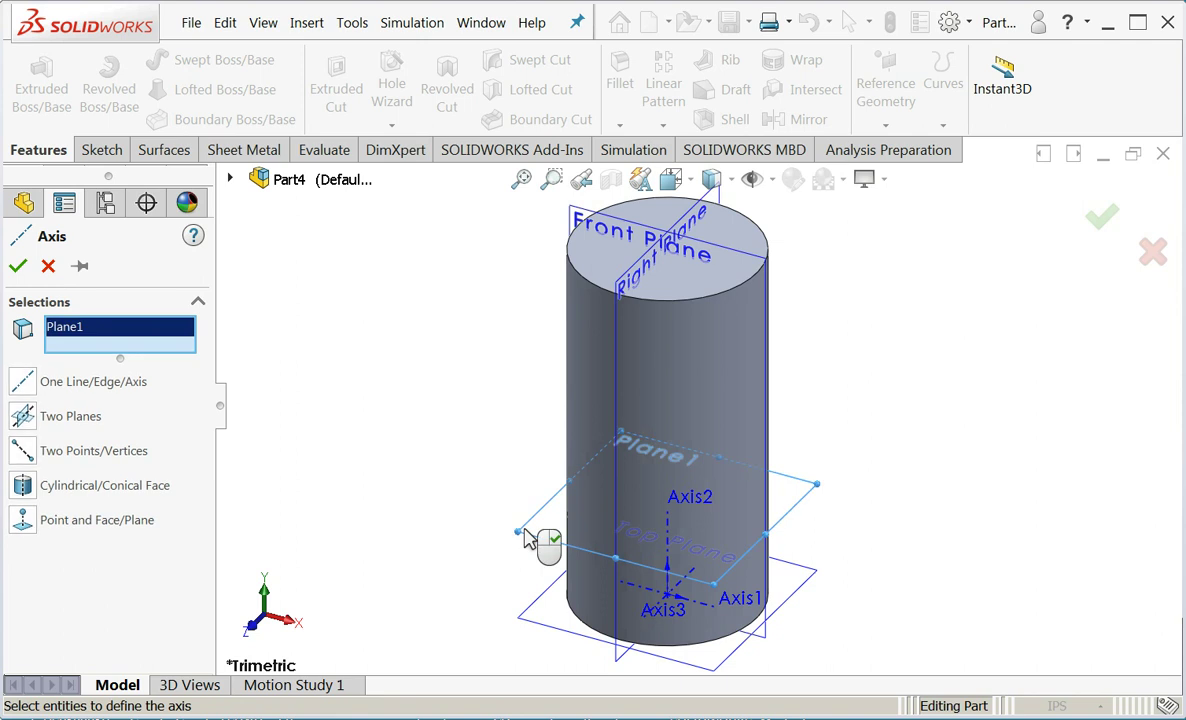
left_click(662, 262)
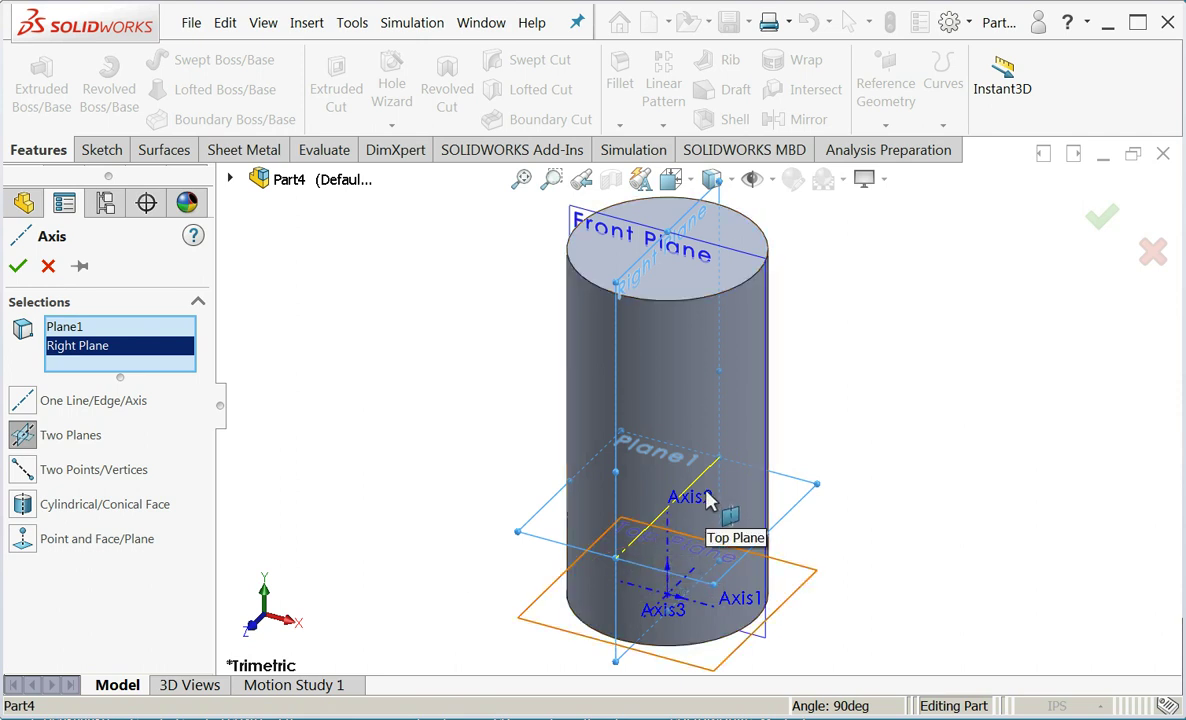
left_click(18, 265)
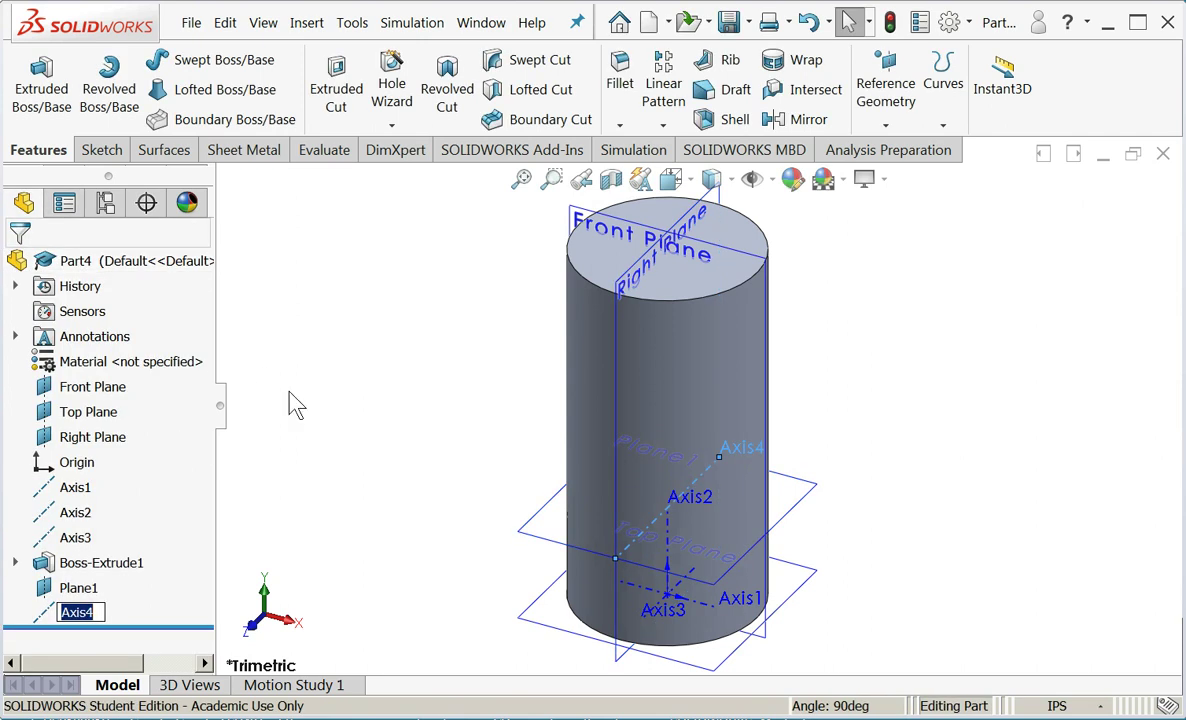
left_click(340, 512)
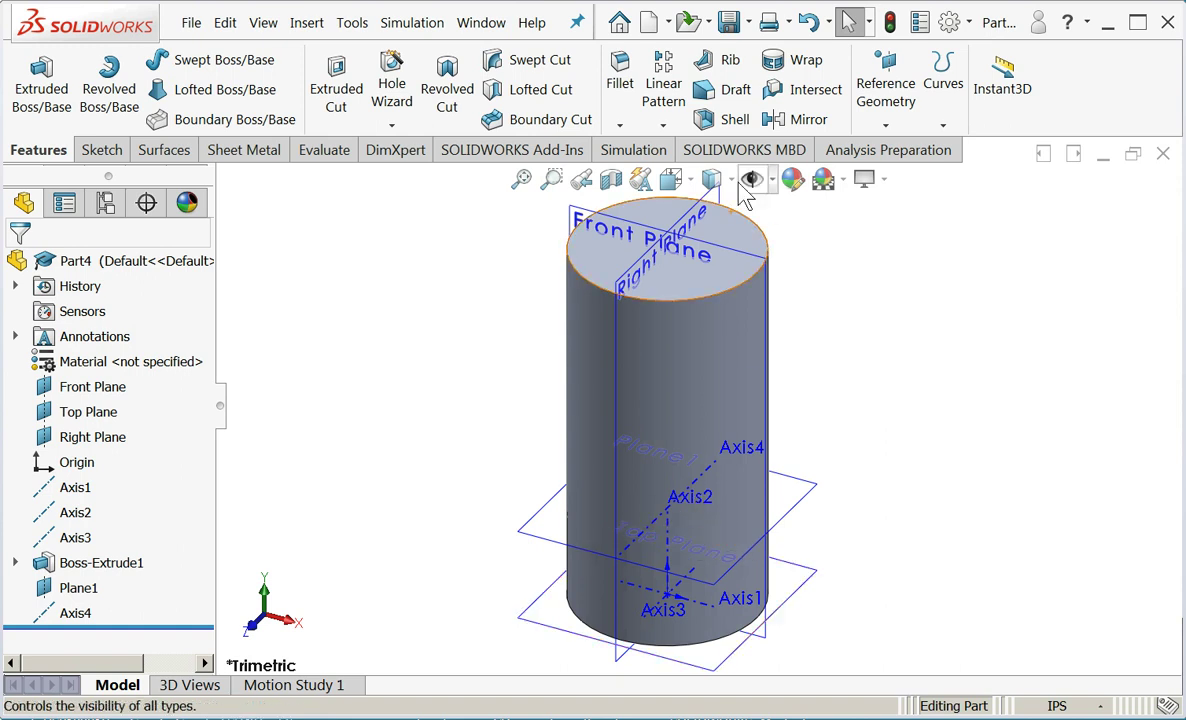
- Create Plane2 through Axis4, angled 135 degrees from Plane1
left_click(884, 128)
left_click(893, 153)
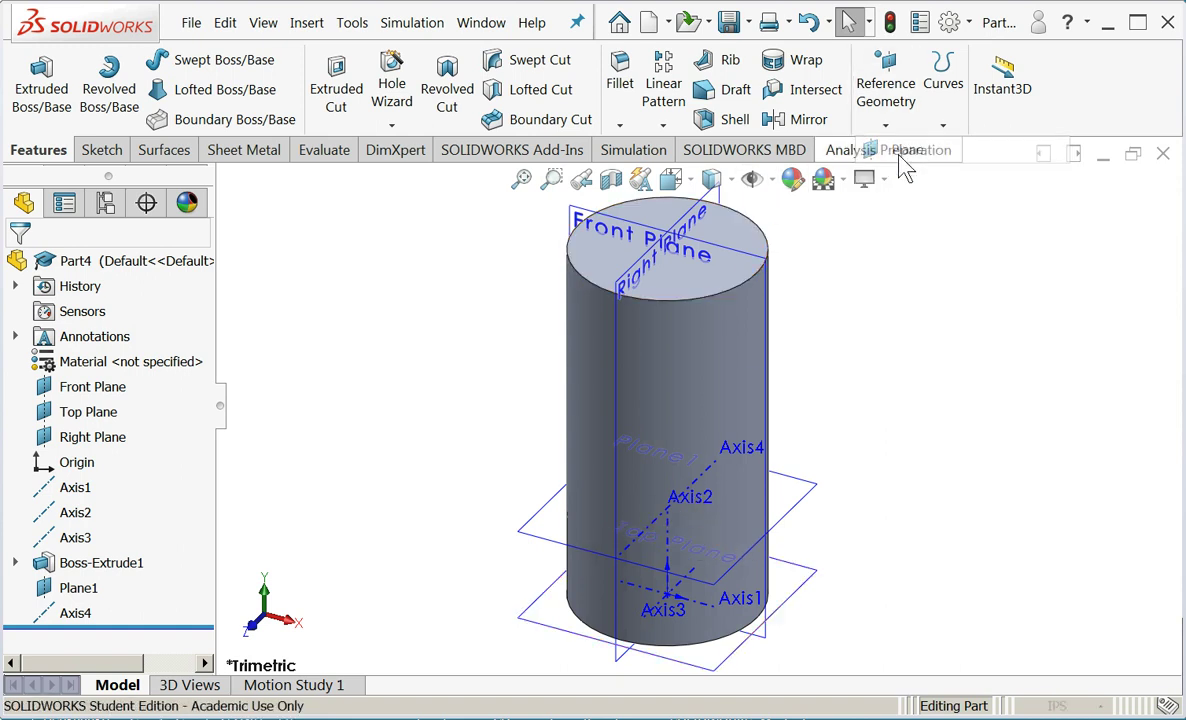
left_click(704, 479)
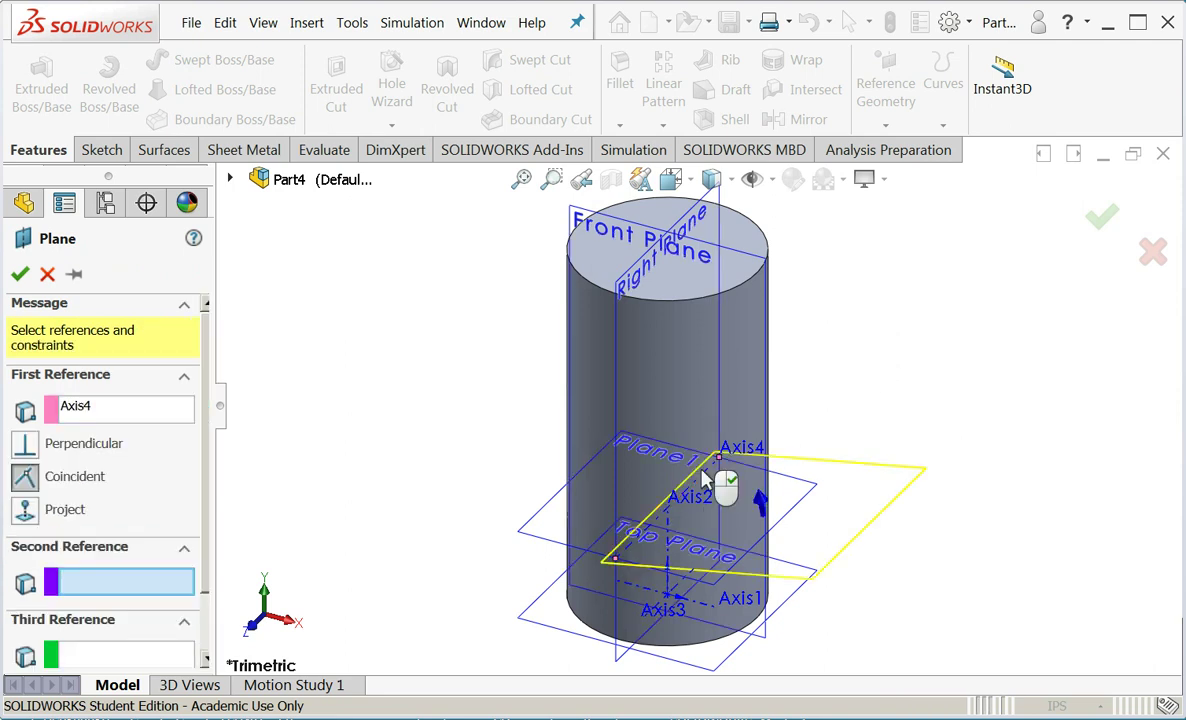
left_click(546, 541)
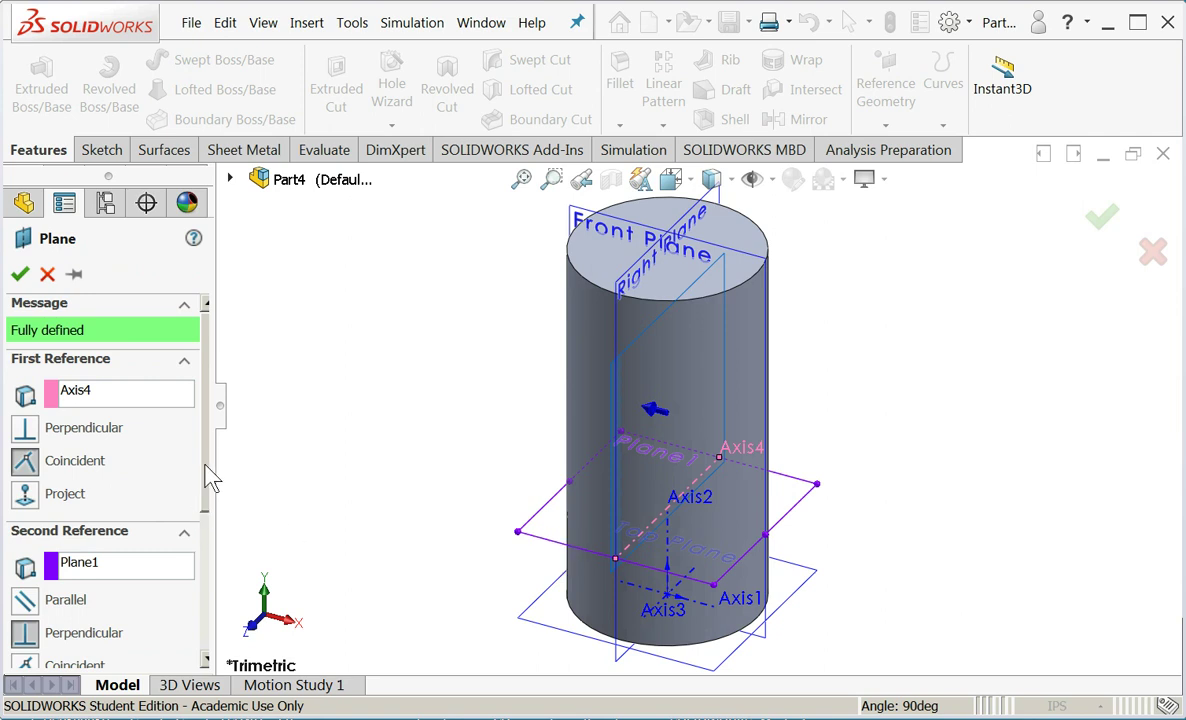
scroll(208, 528, "down", 5)
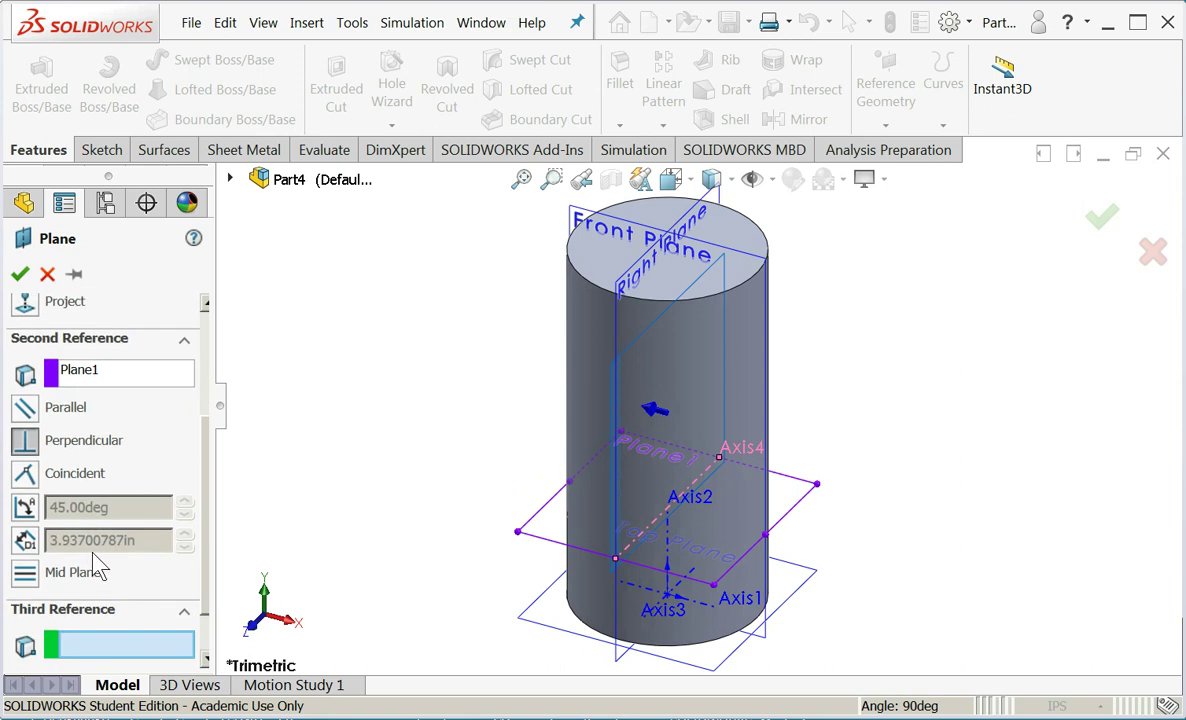
left_click(27, 510)
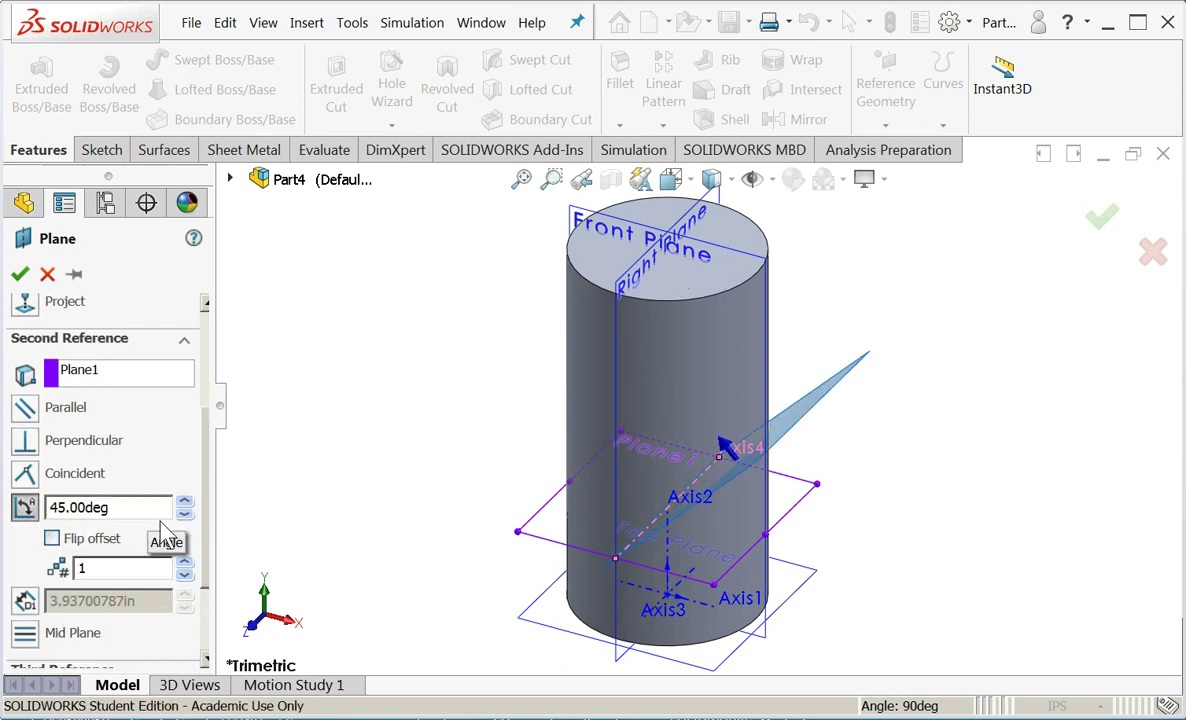
double_click(114, 508)
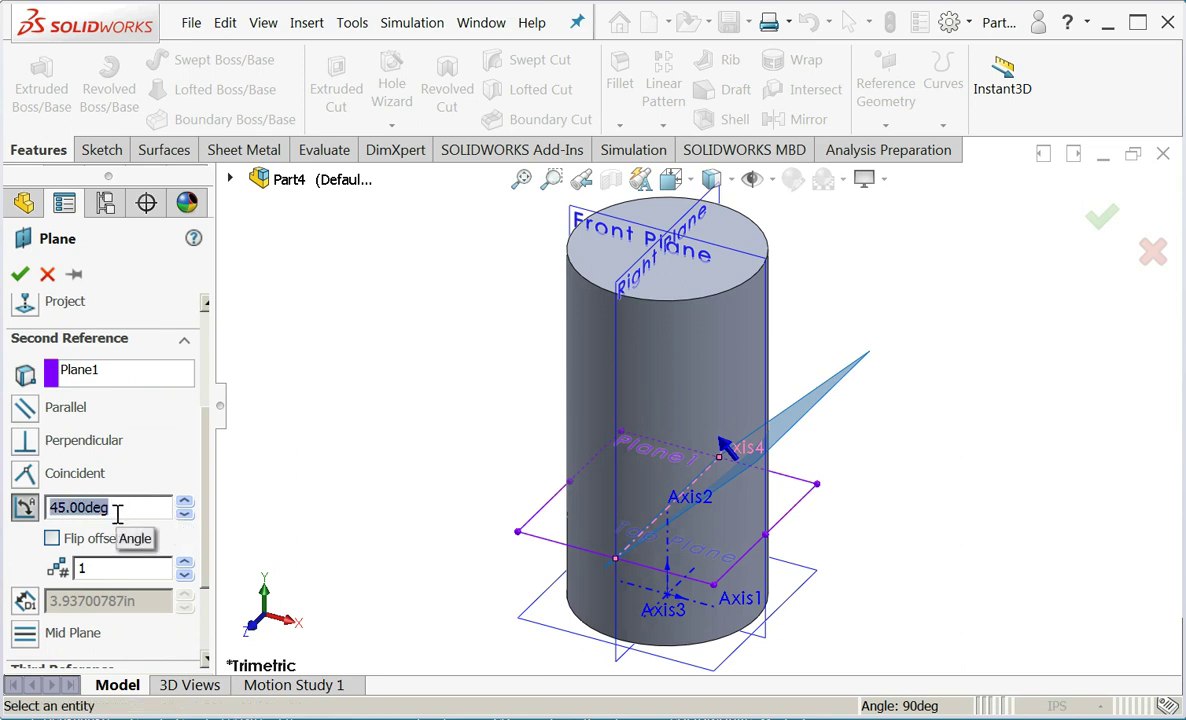
type("135")
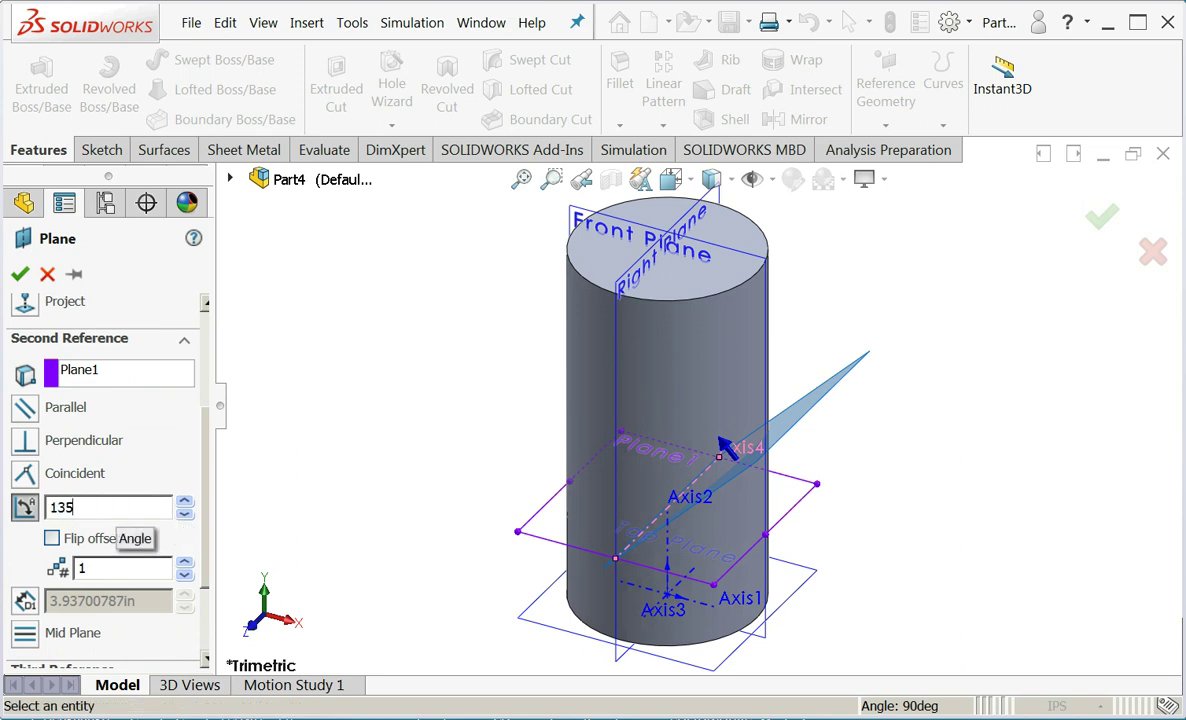
key("Return")
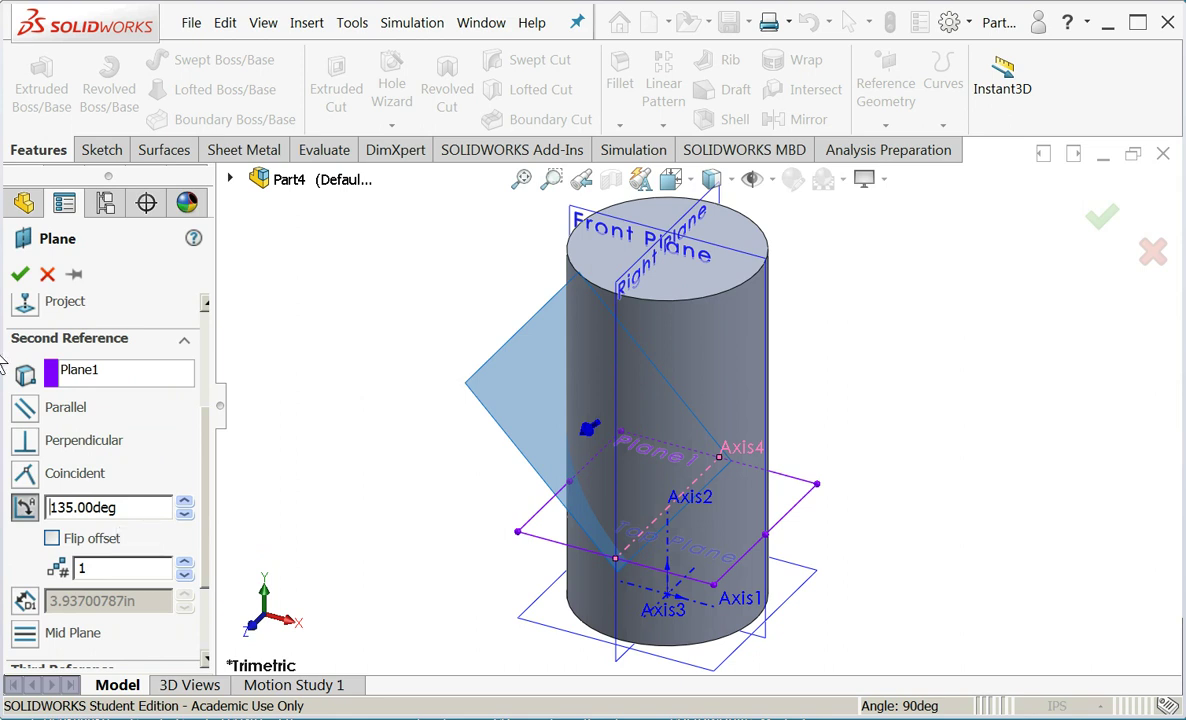
left_click(19, 275)
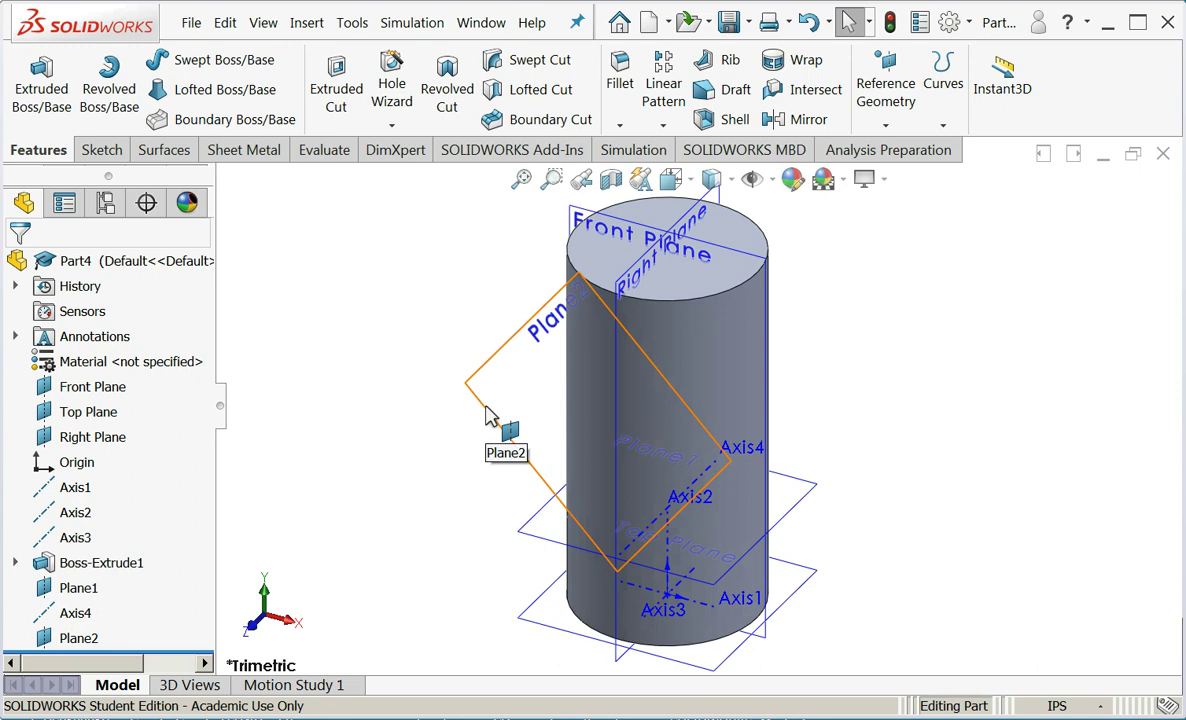
- Start a sketch on Plane2 and draw one circle beside the plane
right_click(489, 416)
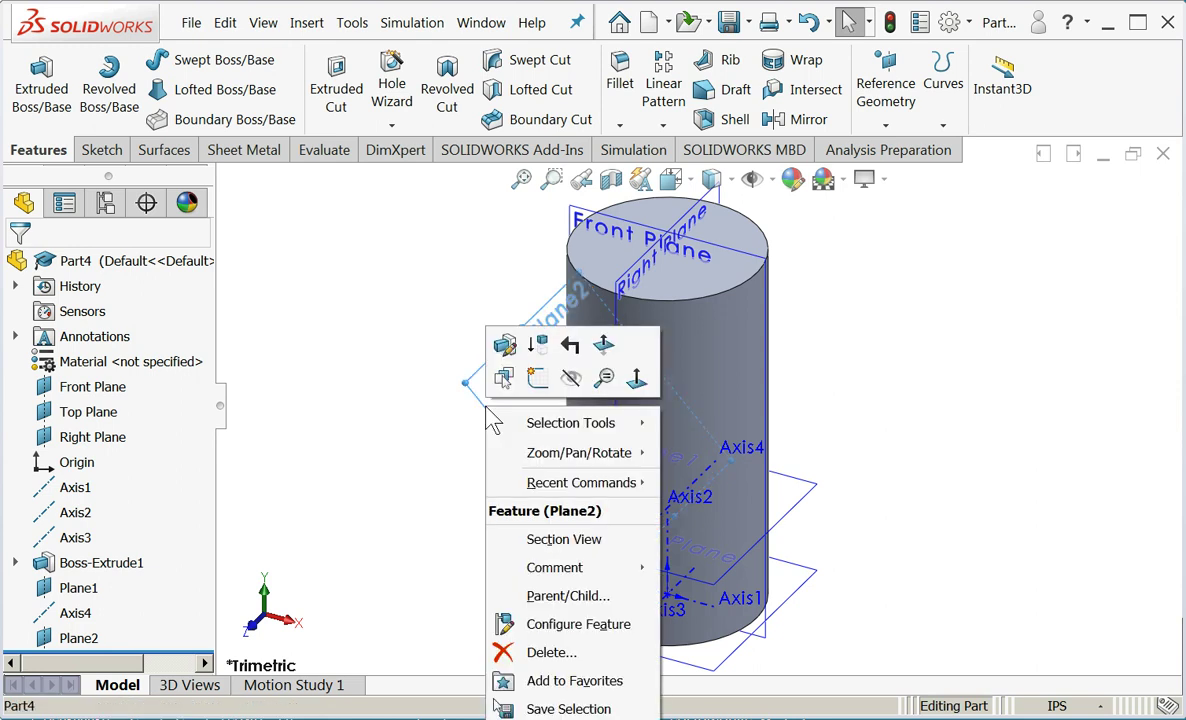
left_click(537, 381)
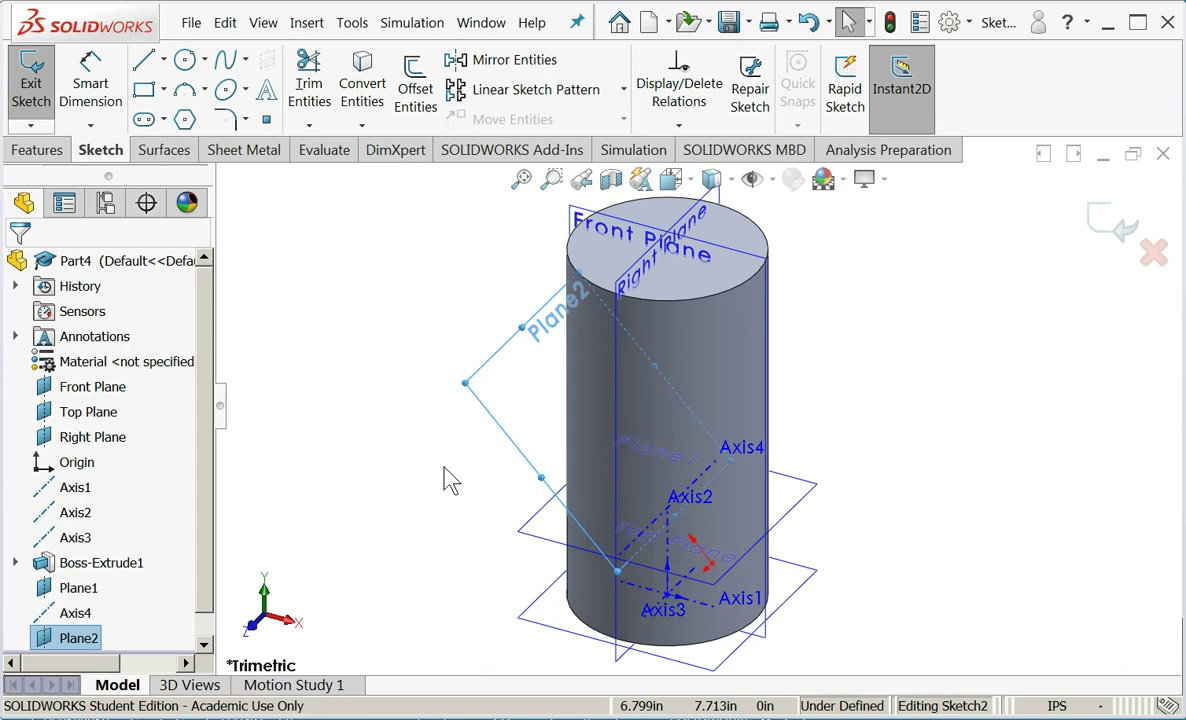
left_click(187, 61)
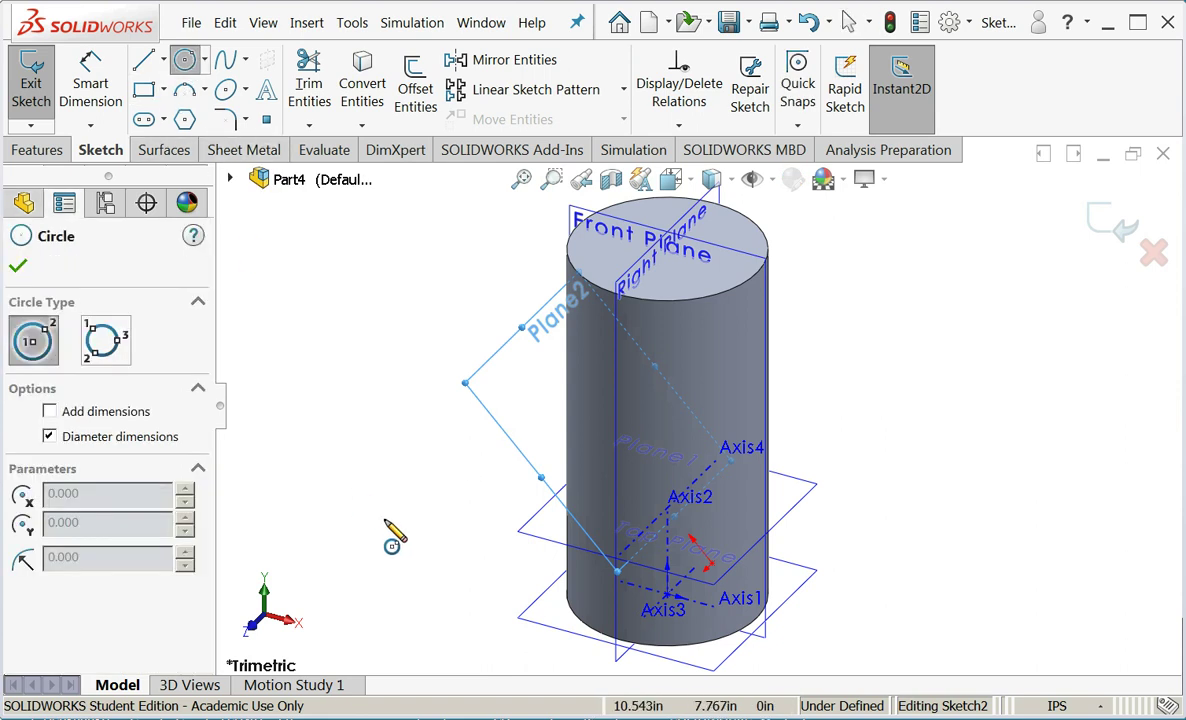
left_click(460, 462)
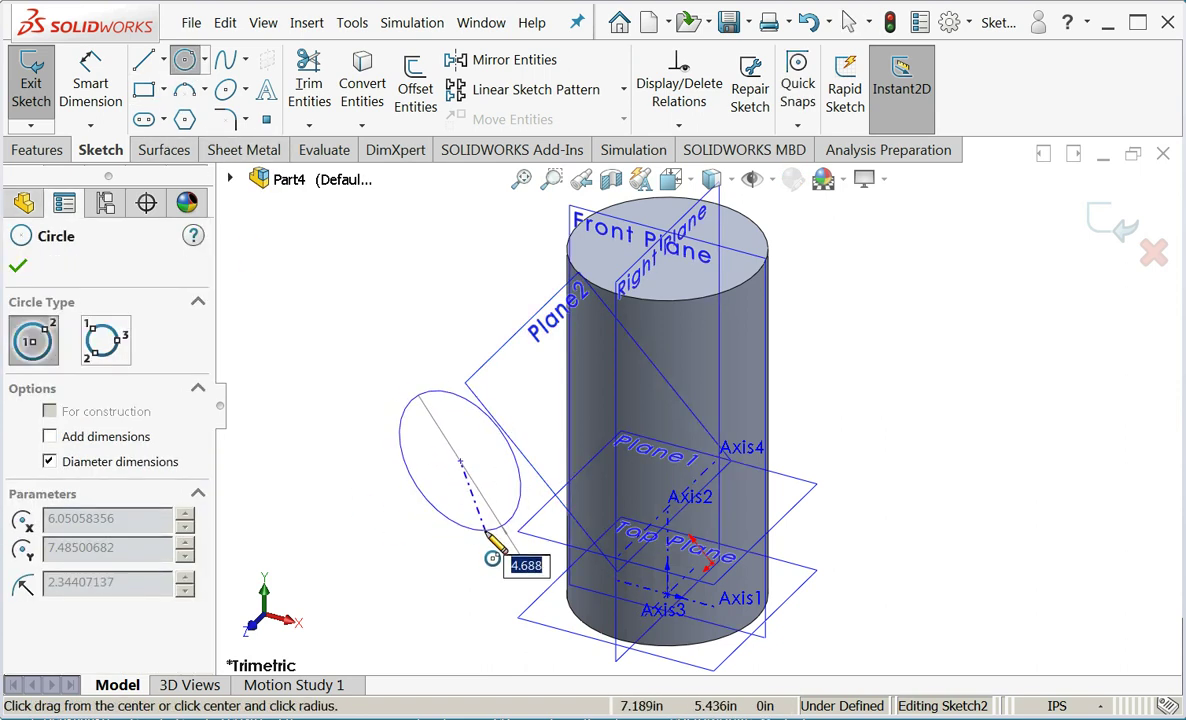
left_click(496, 545)
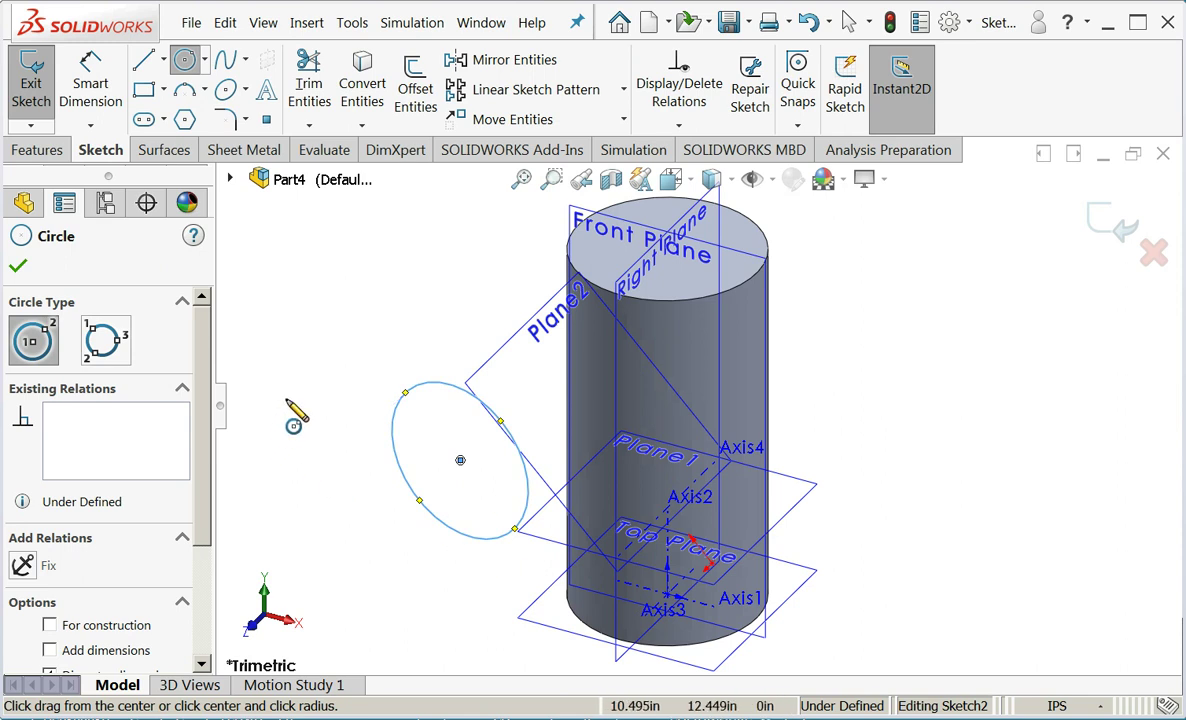
left_click(291, 400)
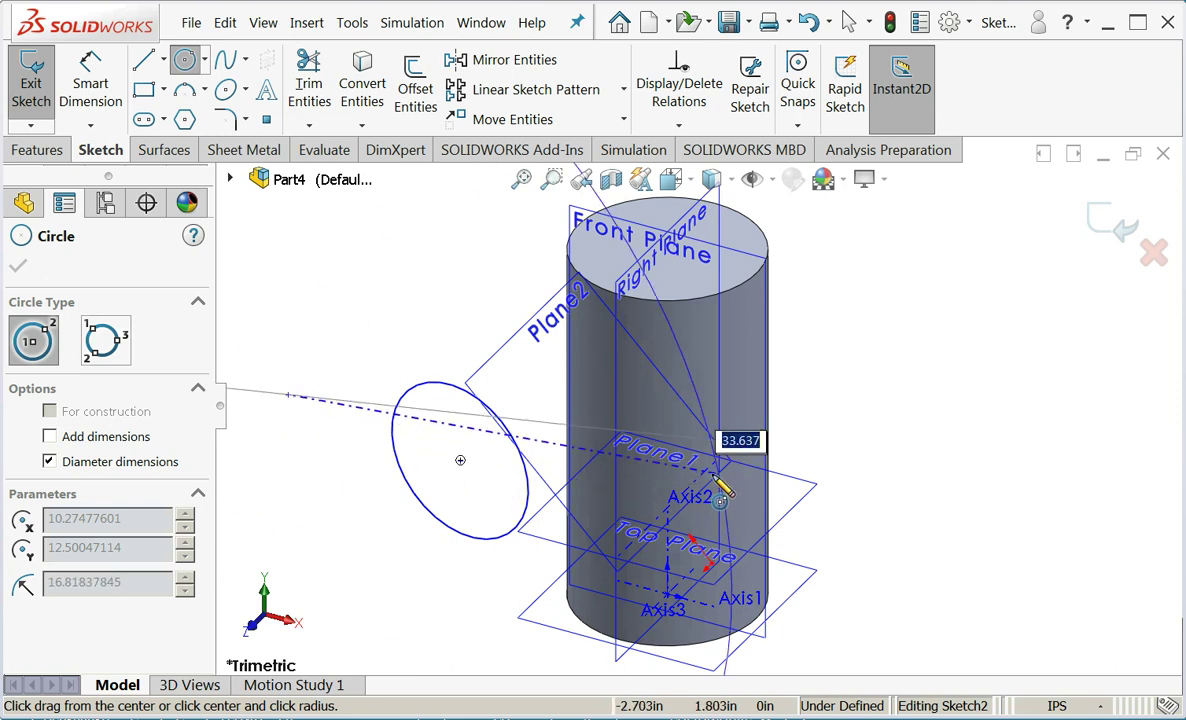
key("Escape")
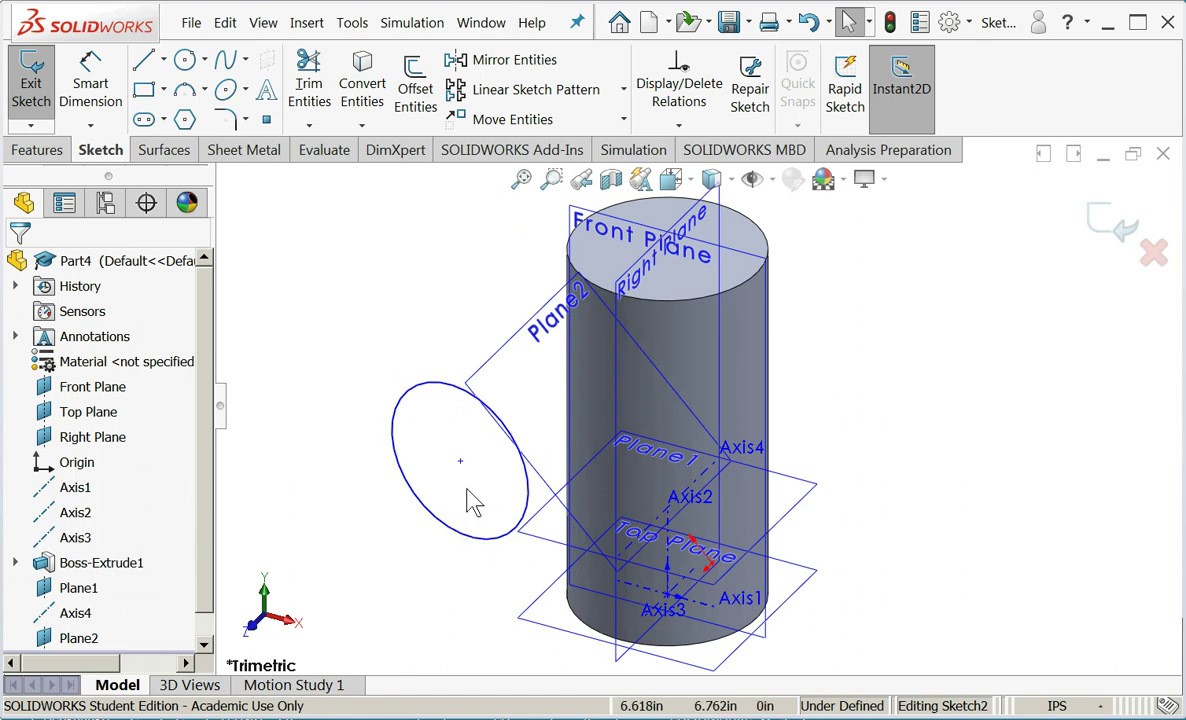
- Dimension the circle's centre 0 in from the Front Plane
left_click(113, 105)
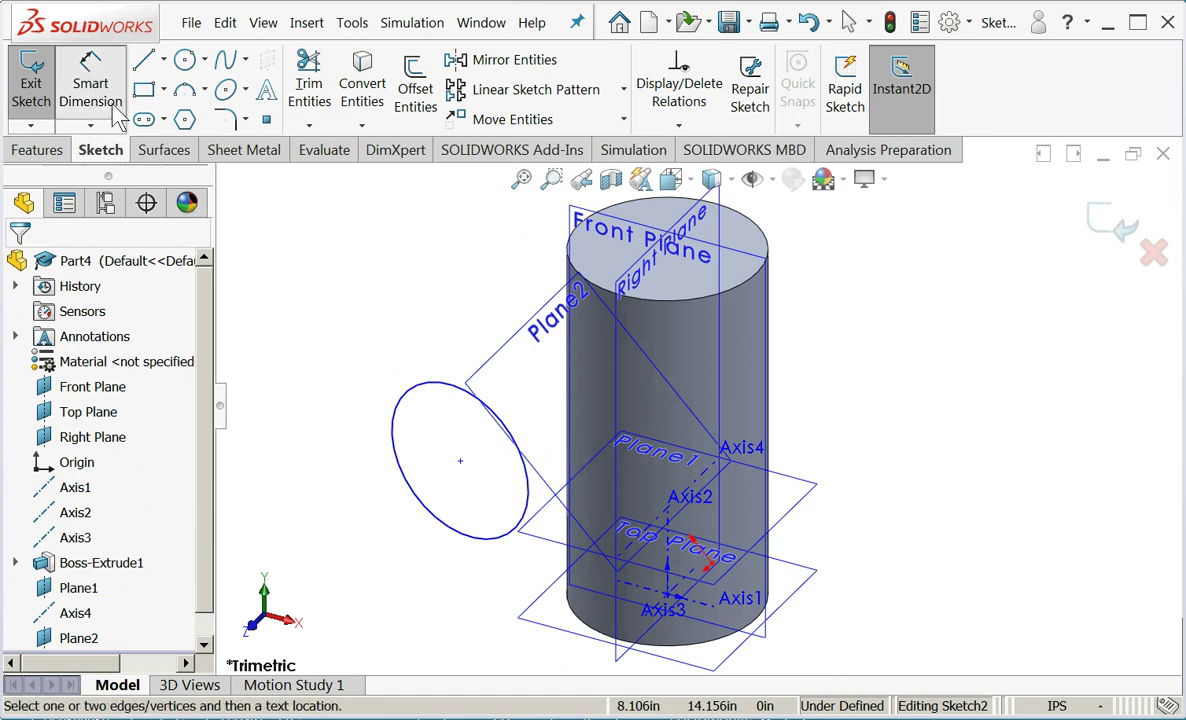
left_click(460, 464)
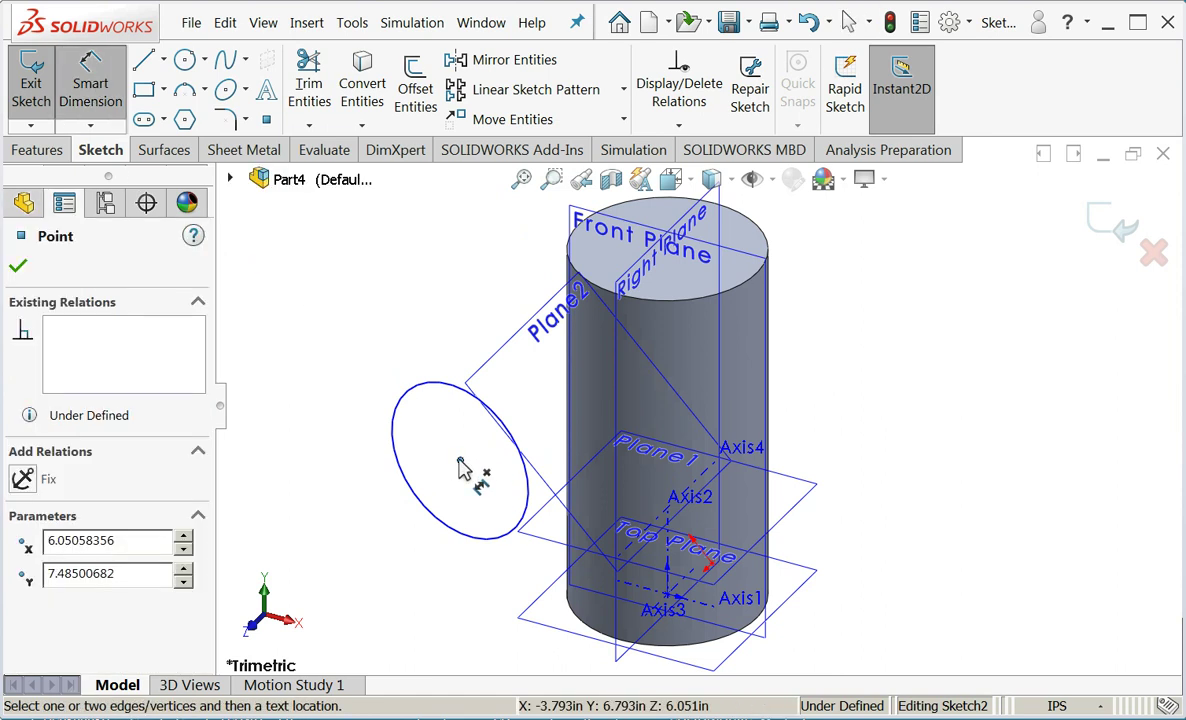
left_click(604, 225)
left_click(397, 272)
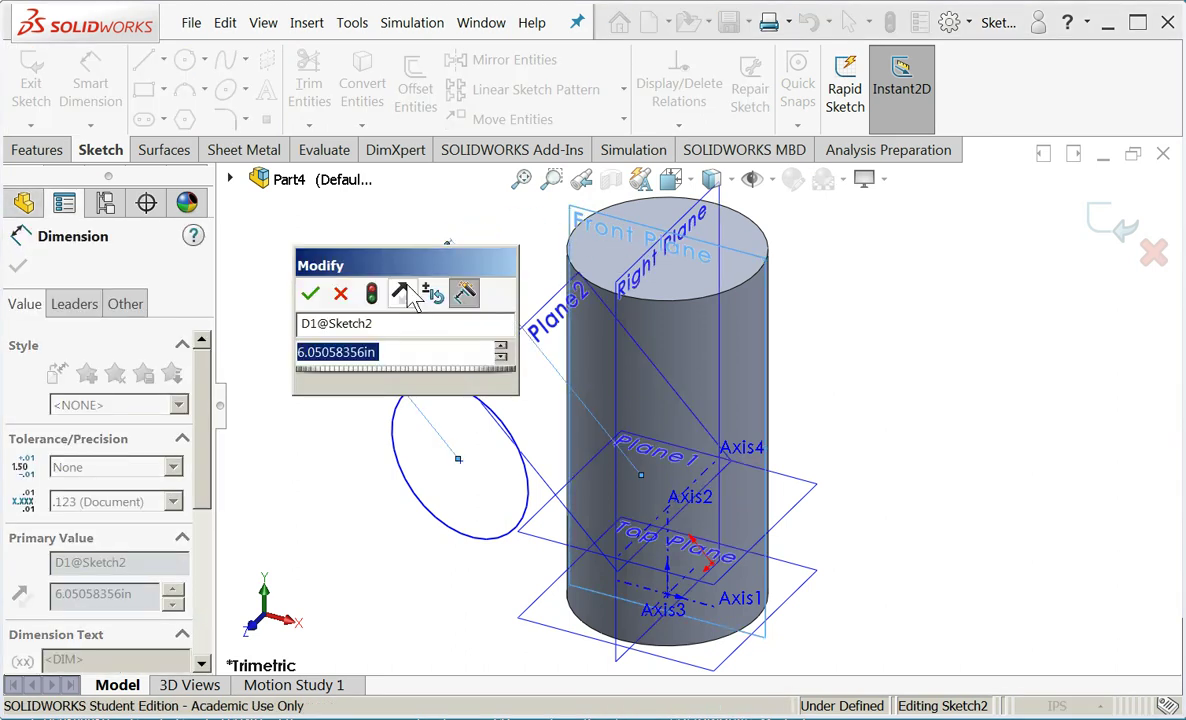
type("0")
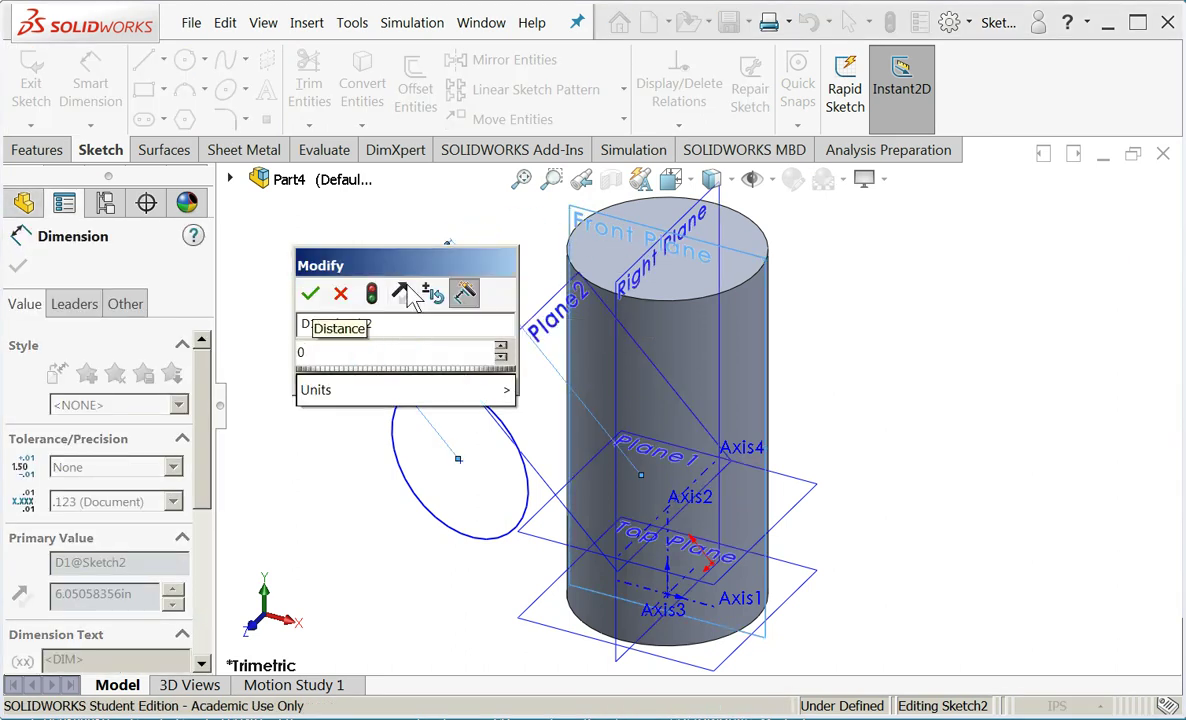
key("Return")
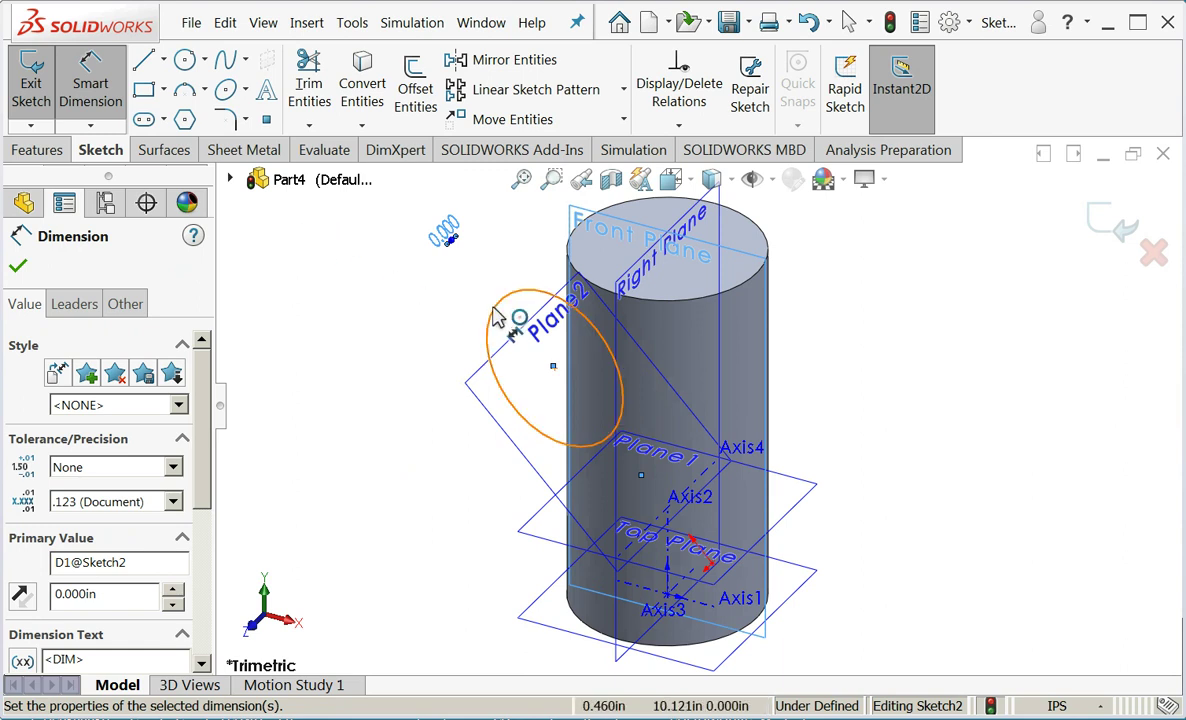
- Dimension the circle's centre 0 in from Axis2 so it sits on the axis
left_click(670, 530)
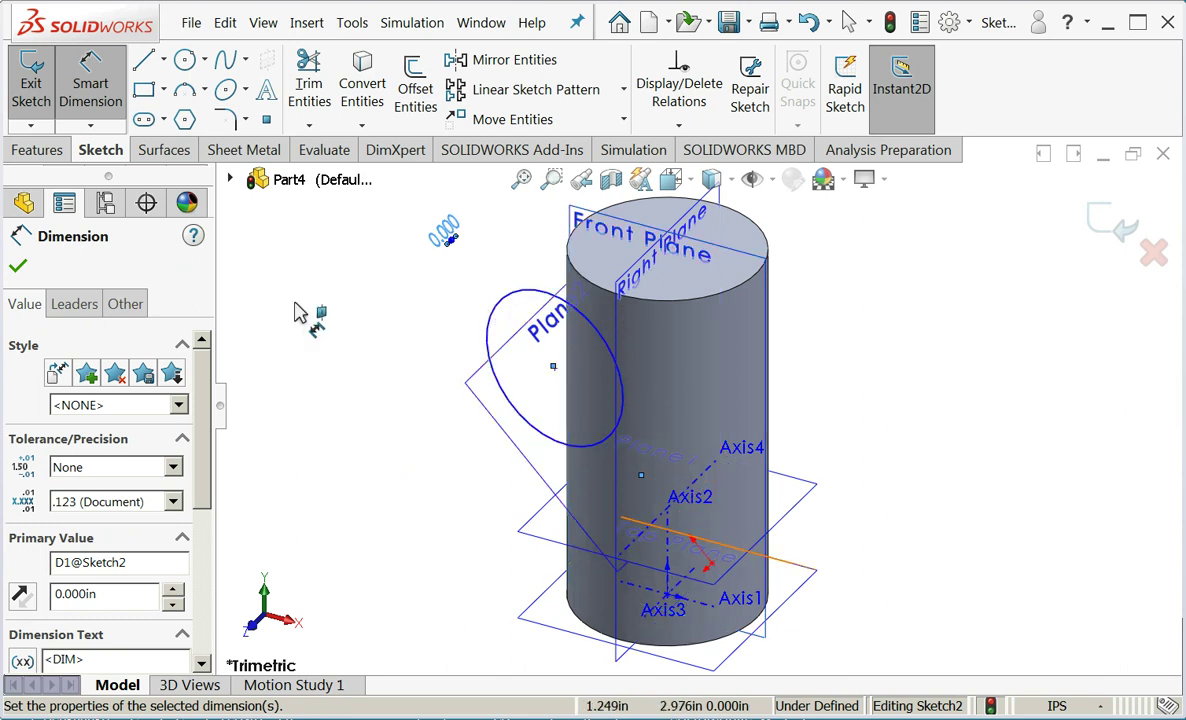
left_click(555, 371)
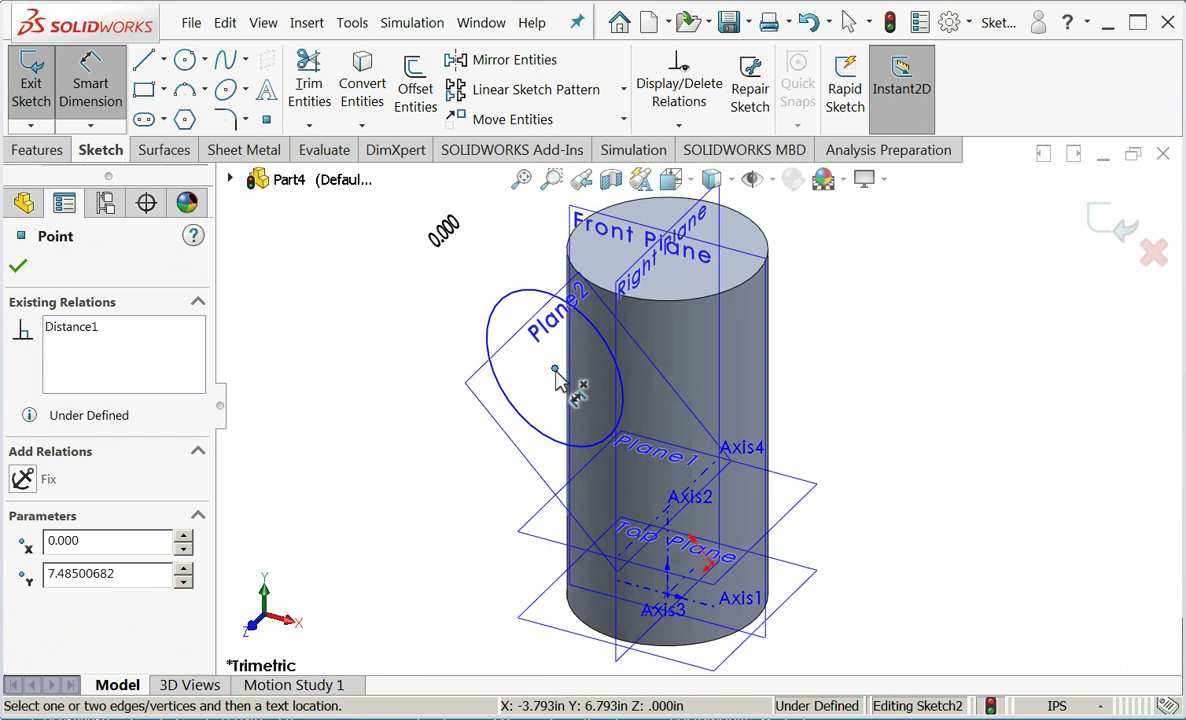
left_click(660, 528)
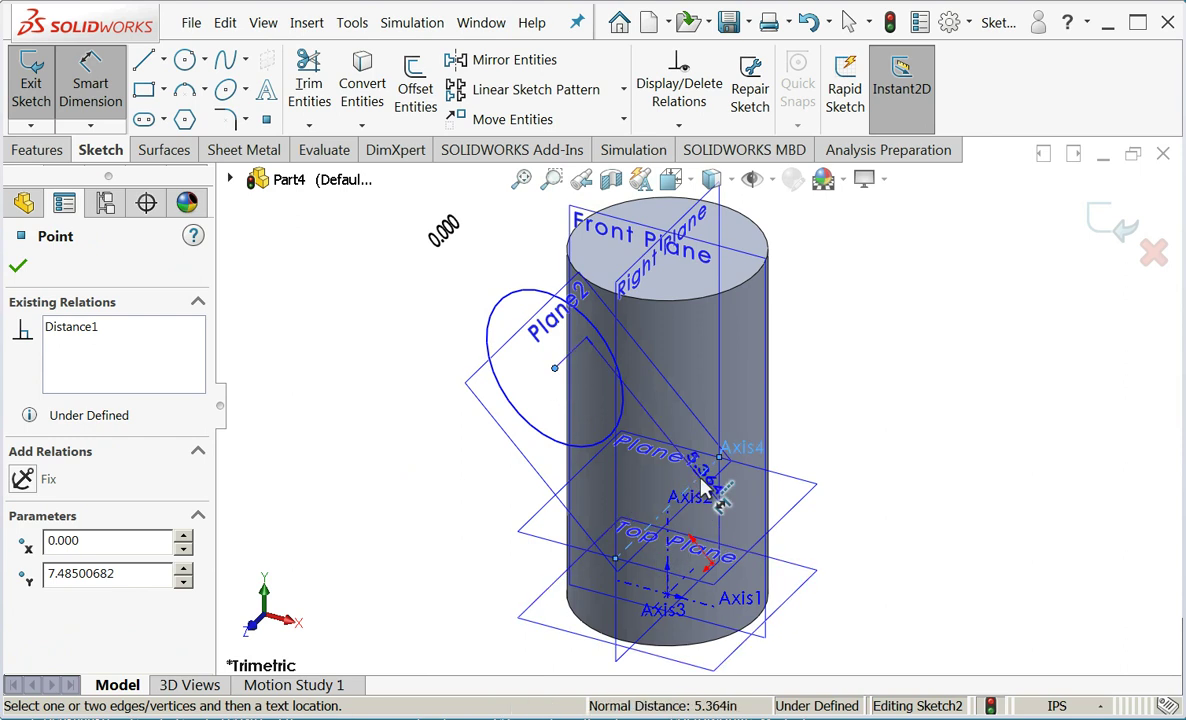
left_click(420, 548)
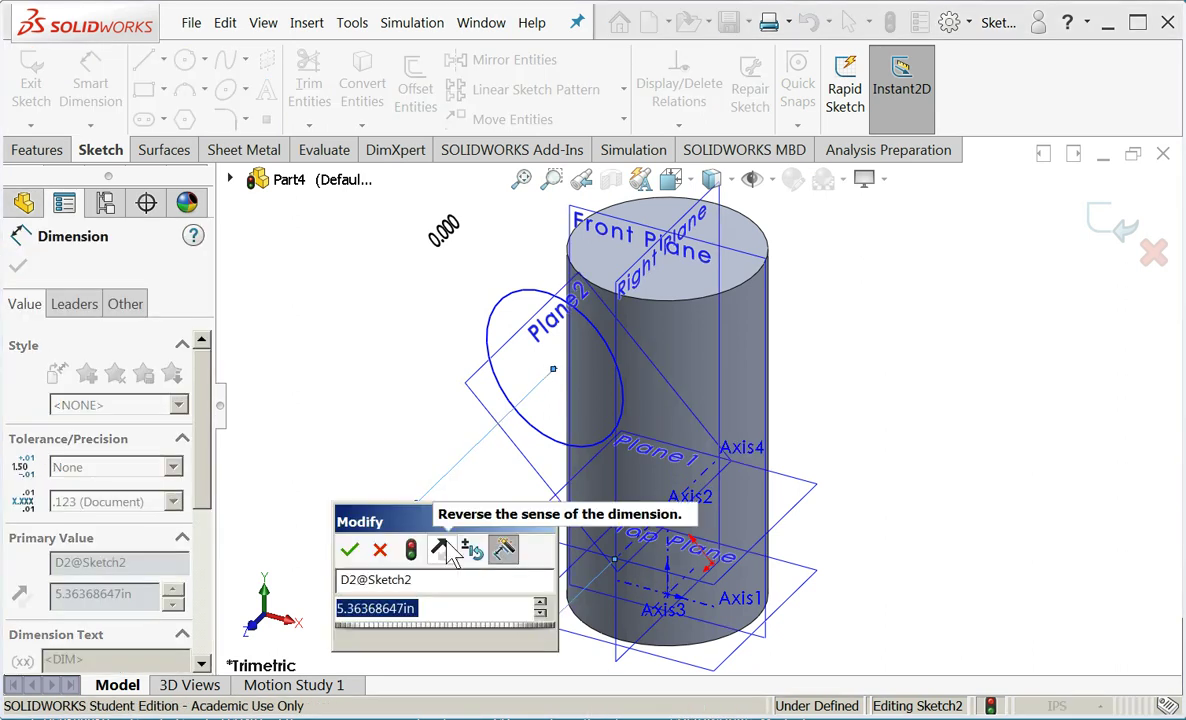
type("0")
key("Return")
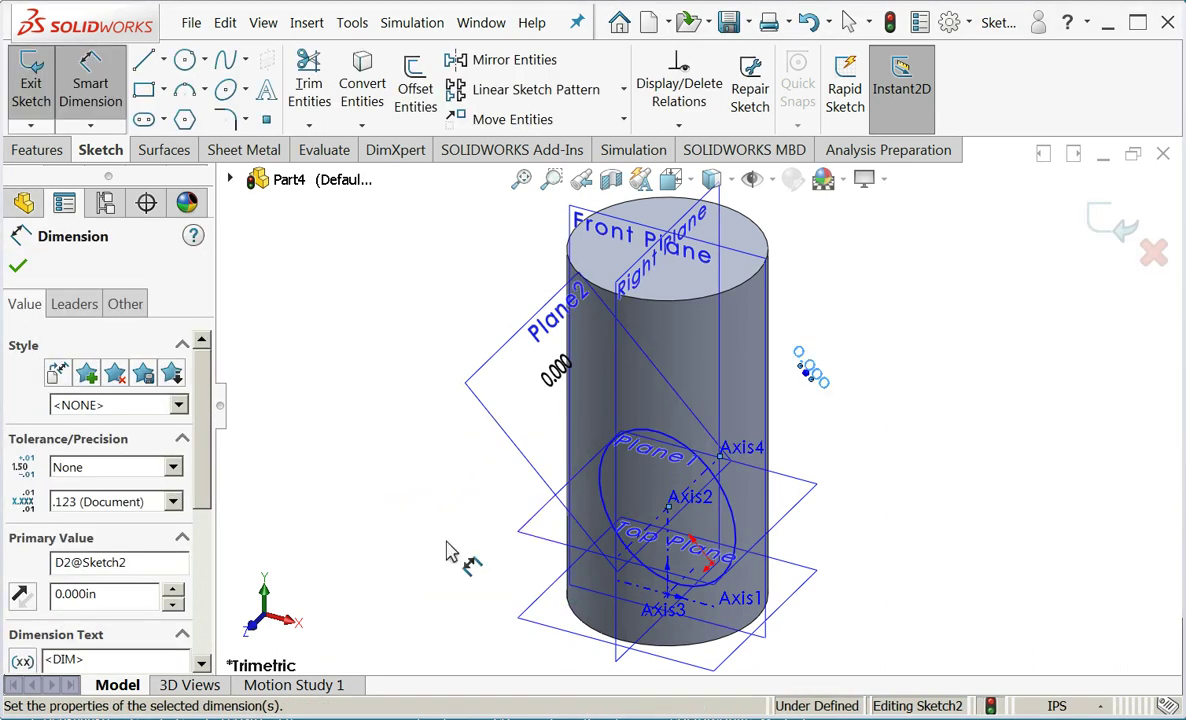
left_click(18, 266)
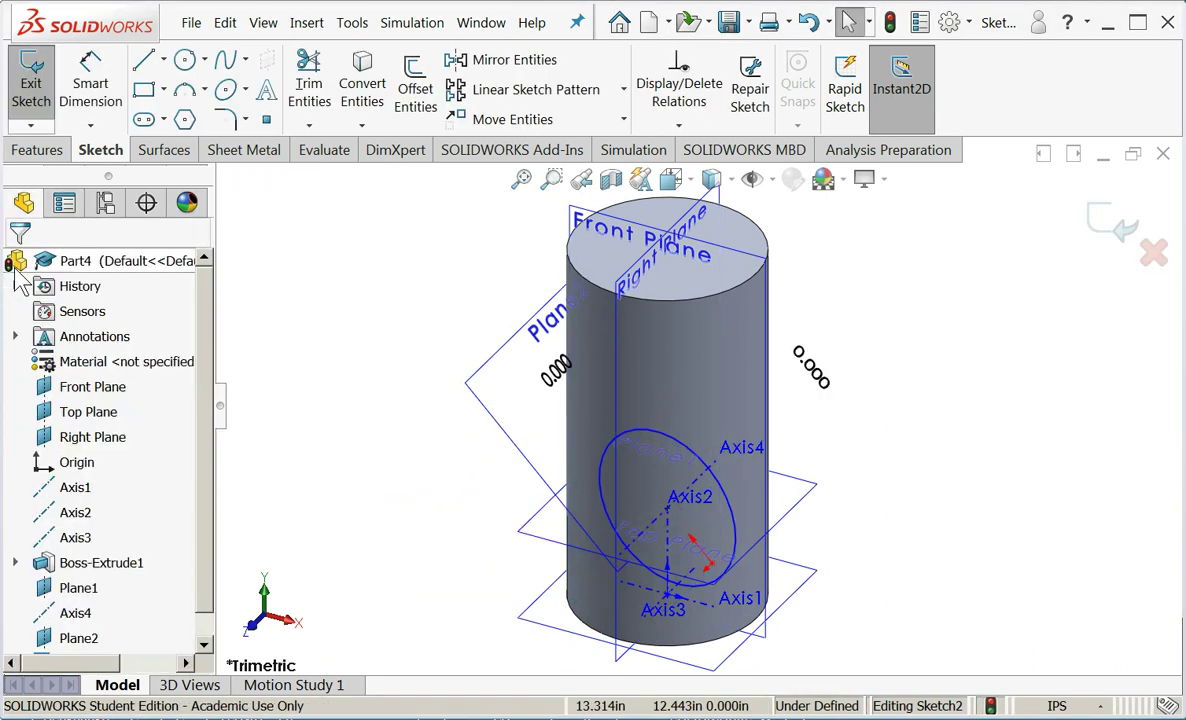
left_click(110, 112)
- Give the circle a 6 in diameter and exit Sketch2
left_click(110, 112)
left_click(604, 481)
left_click(432, 455)
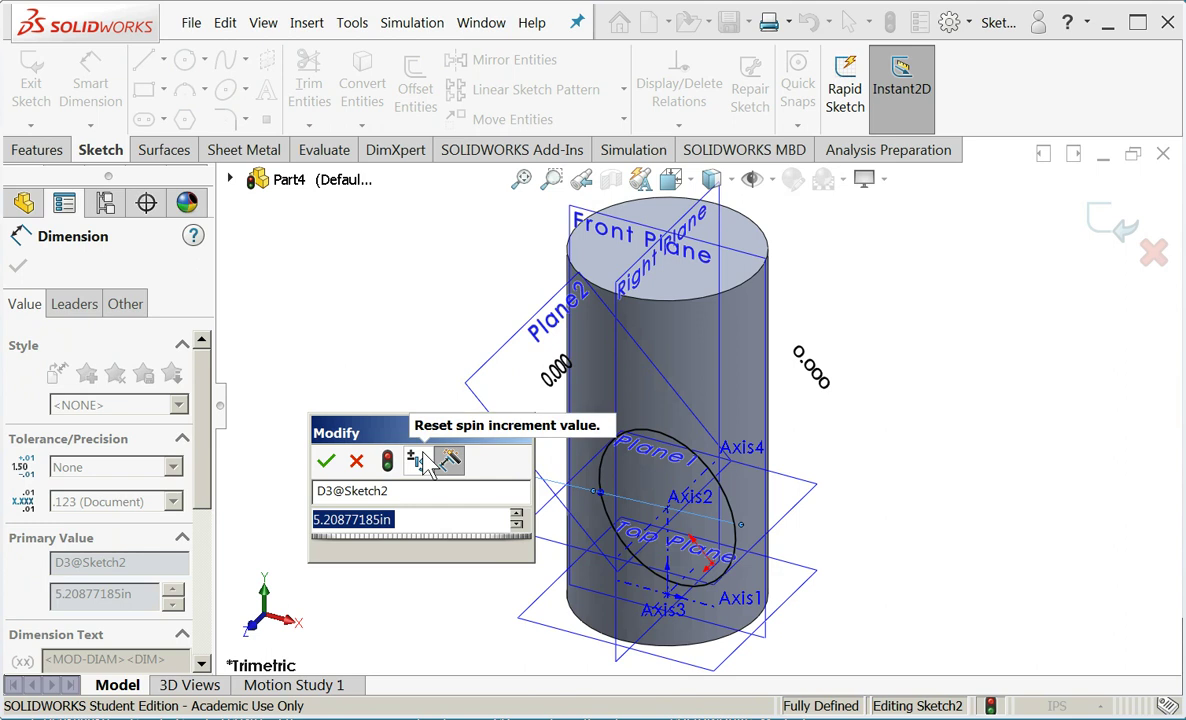
type("6")
key("Return")
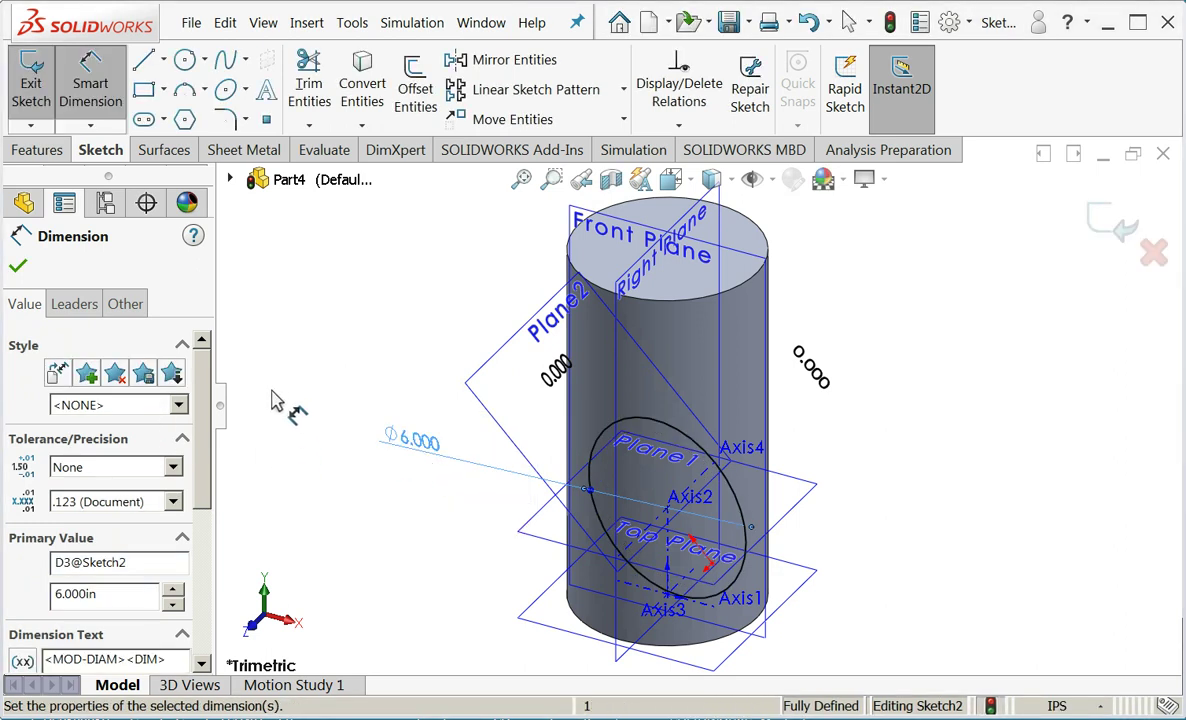
left_click(18, 265)
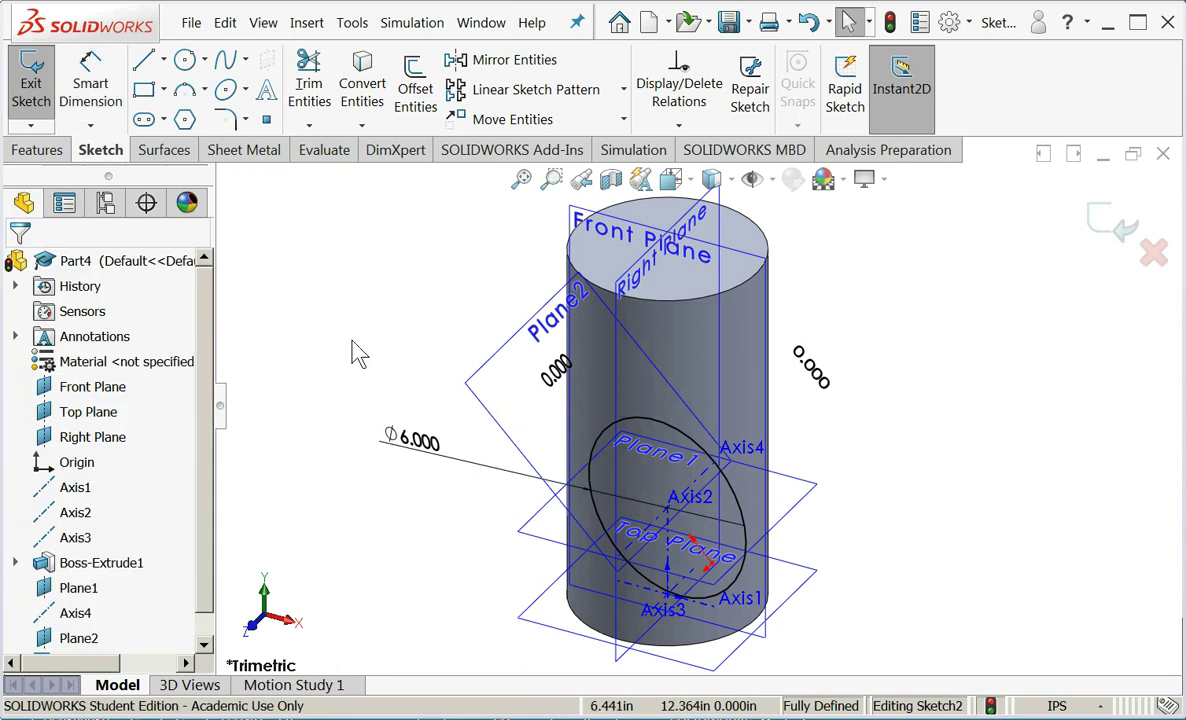
left_click(31, 90)
- Extrude Sketch2 10 in in the reversed direction to form the merged branch cylinder
left_click(62, 112)
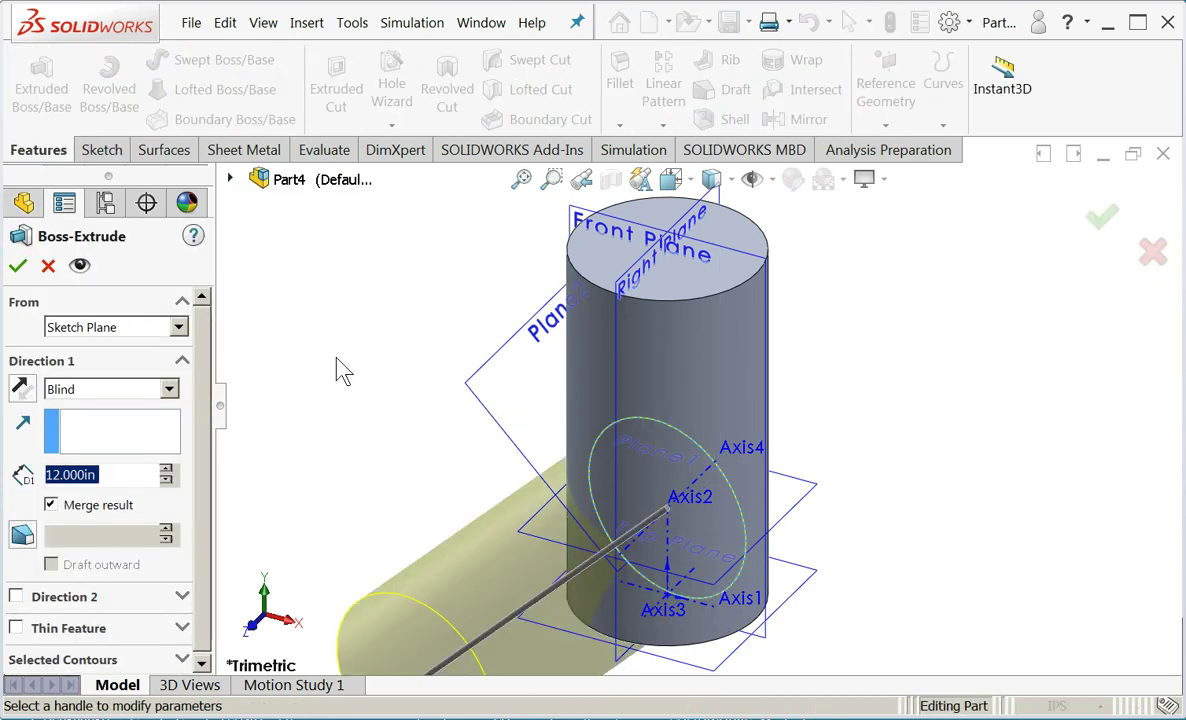
key("f")
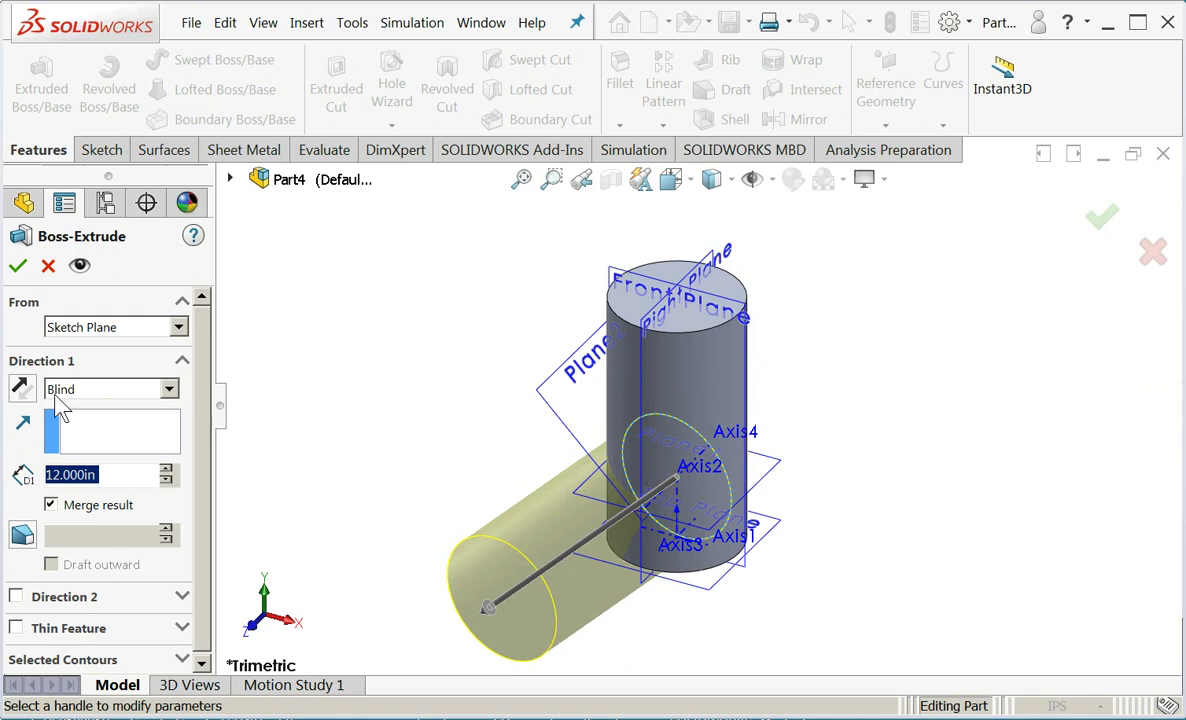
left_click(20, 390)
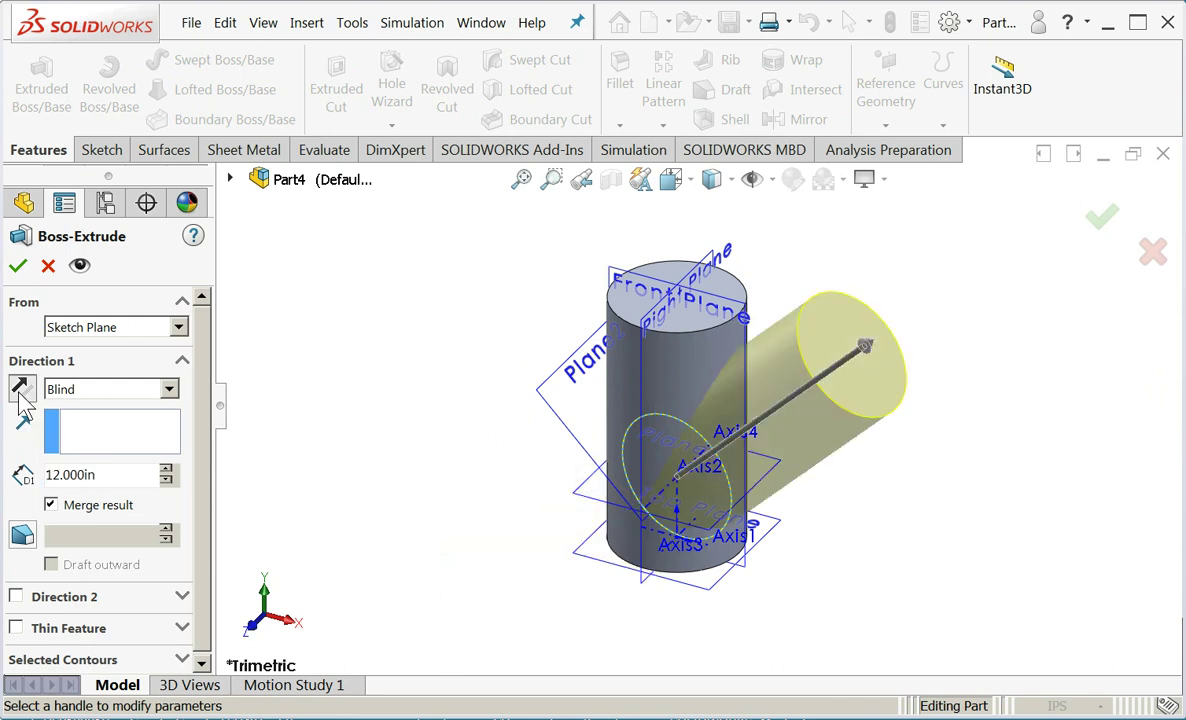
left_click(120, 479)
type("10in")
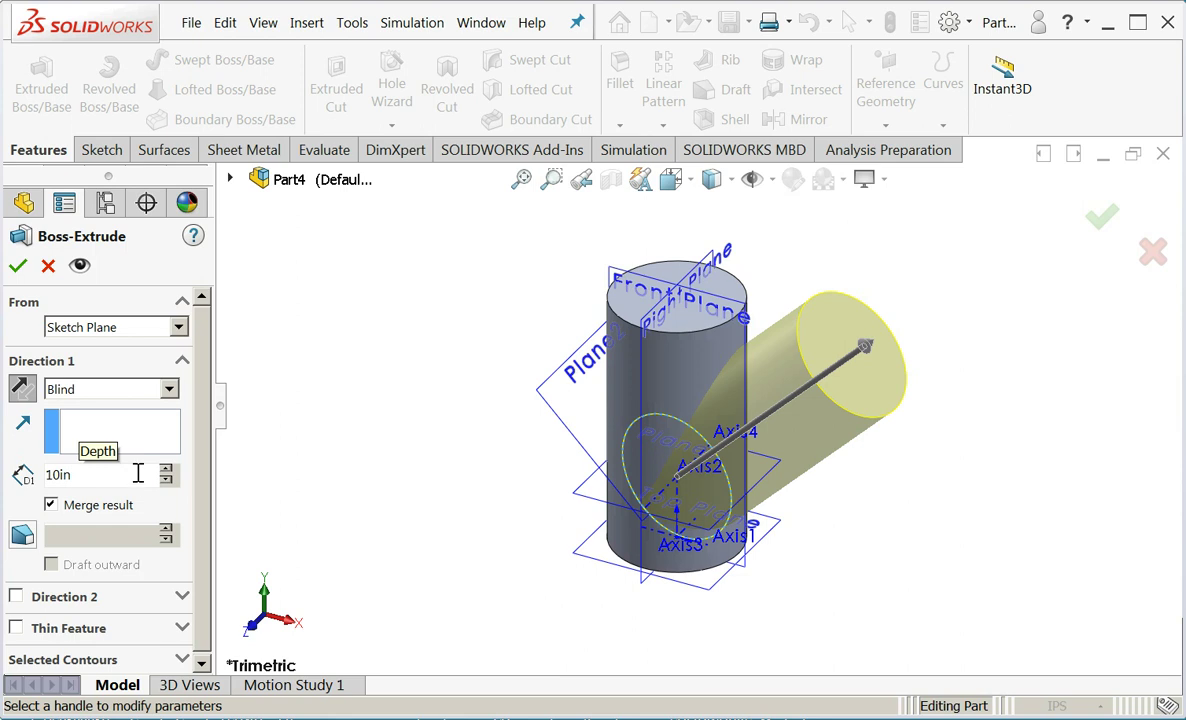
left_click(18, 266)
left_click(316, 443)
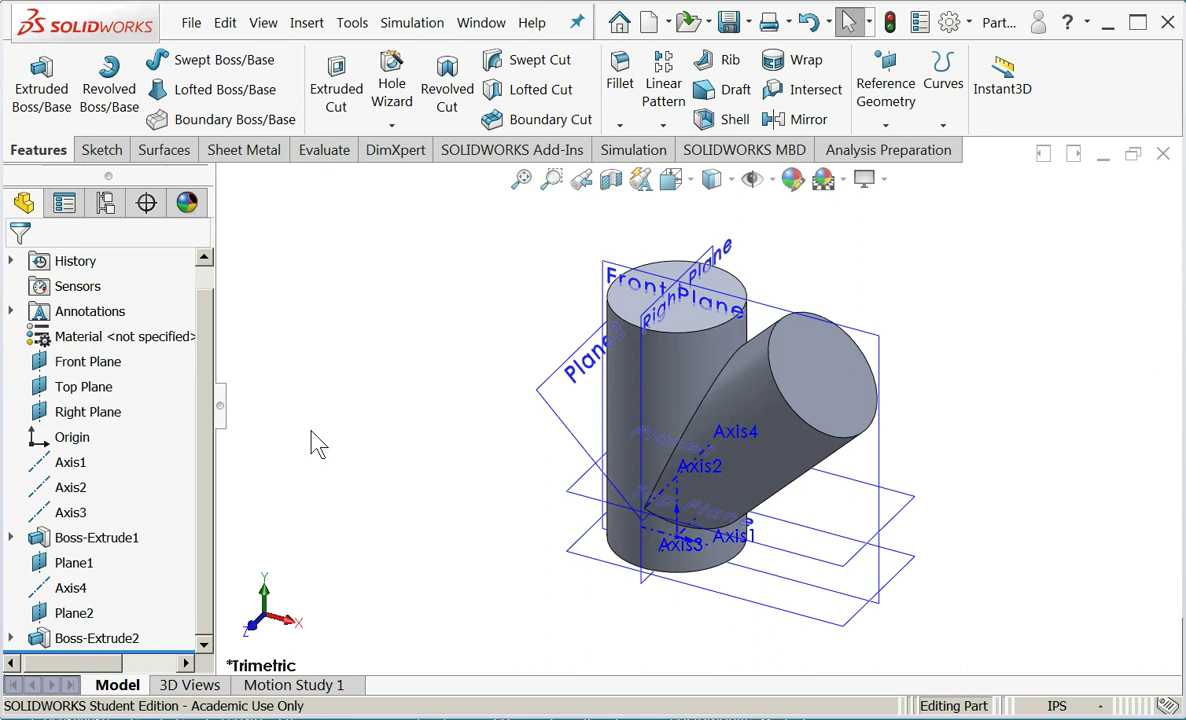
- Shell the wye to 0.250 in walls, removing the top, branch-end and bottom faces
left_click(714, 127)
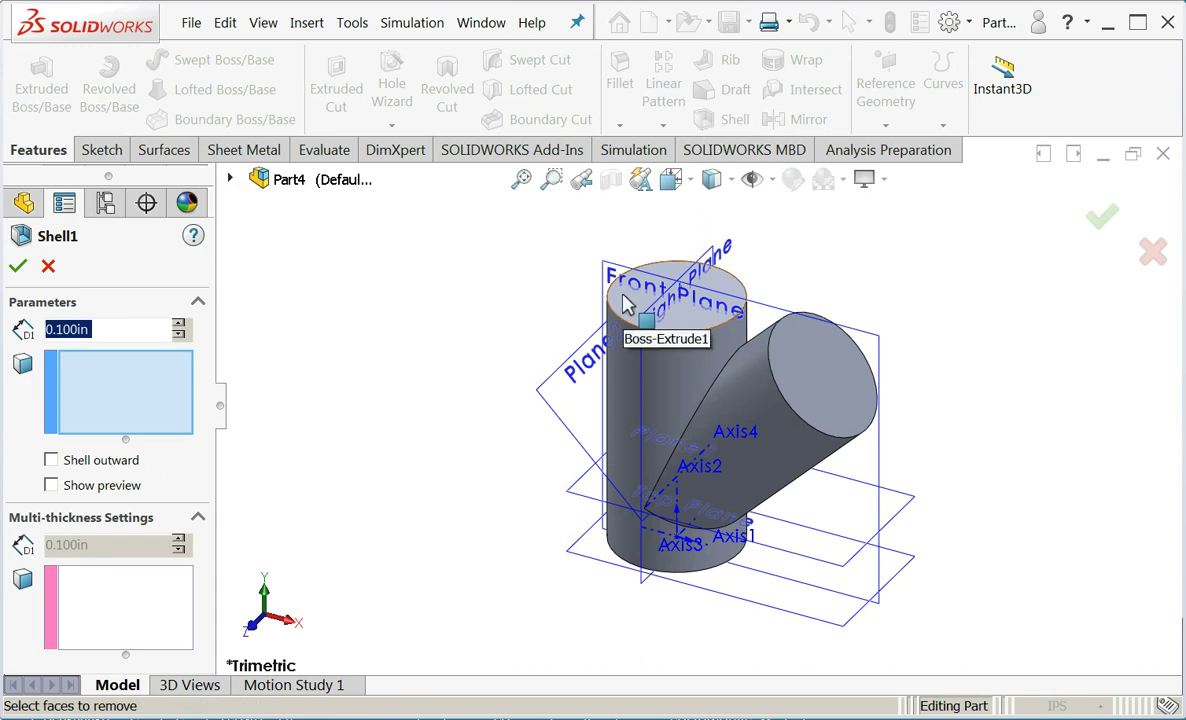
left_click(626, 305)
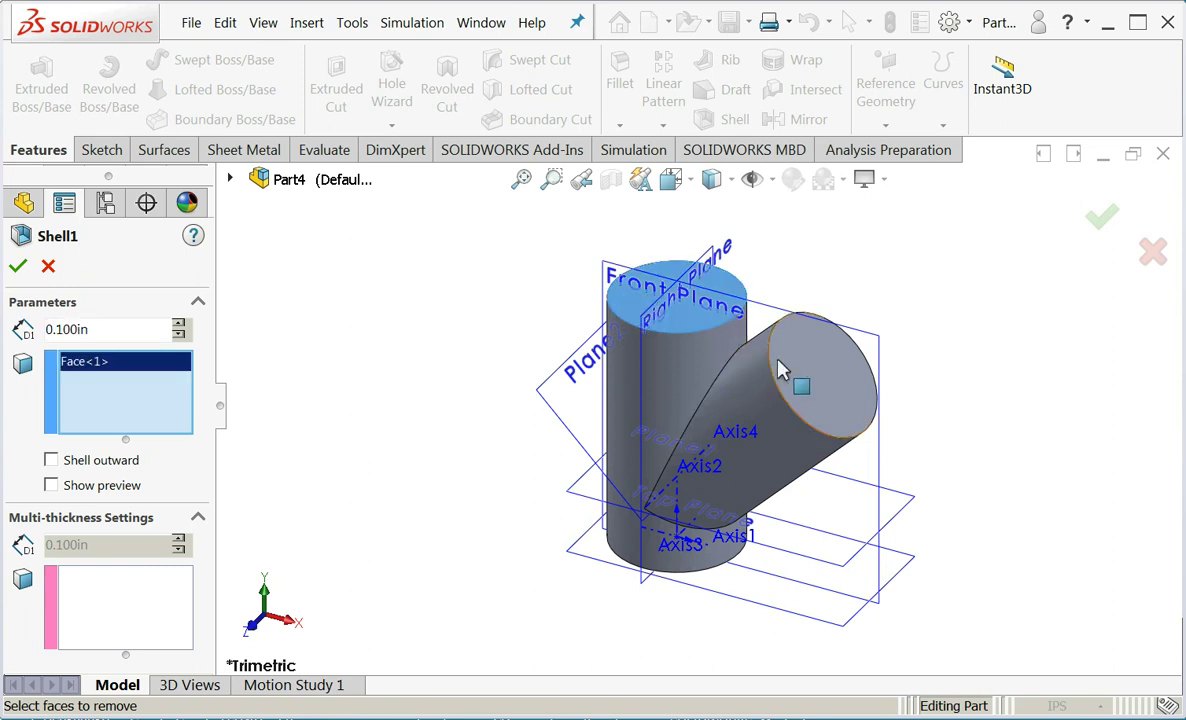
left_click(815, 392)
middle_click_drag(1013, 540, 815, 258)
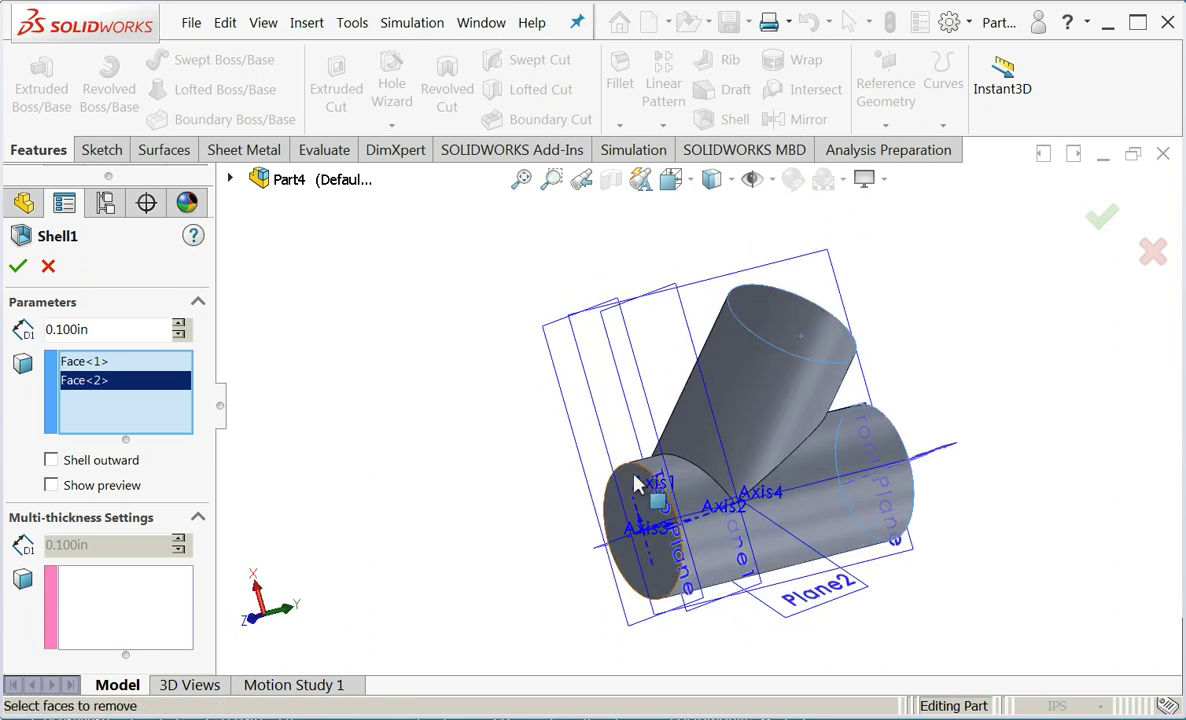
left_click(617, 527)
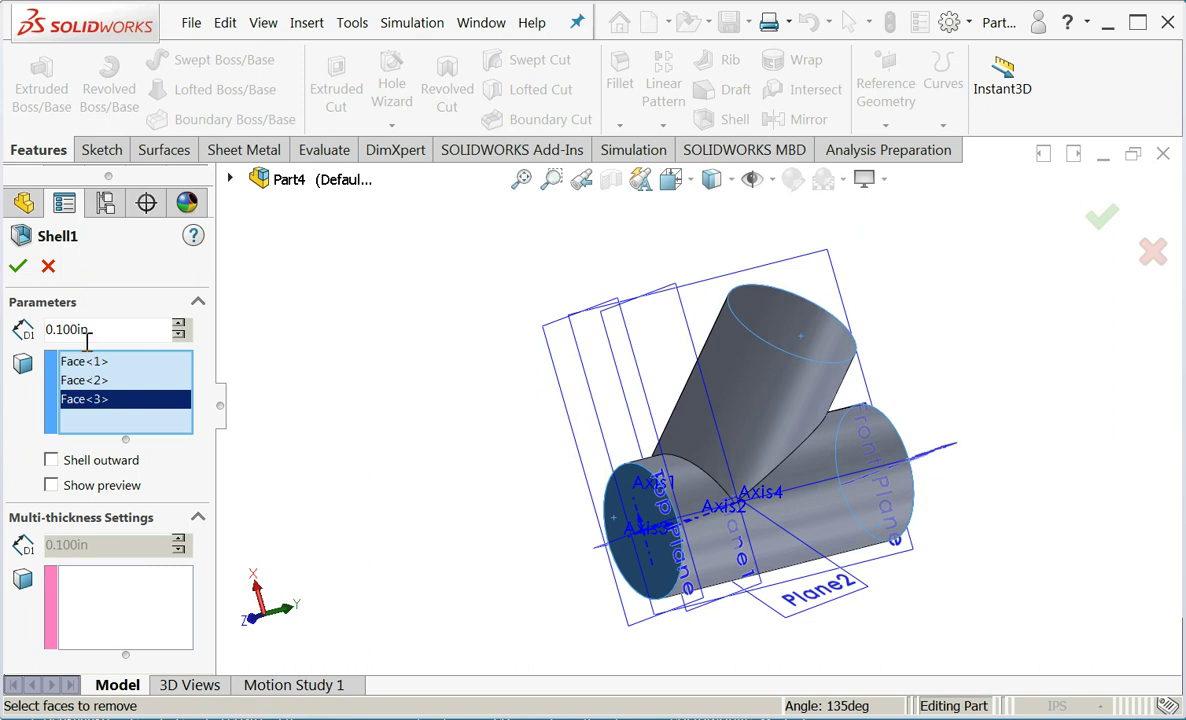
left_click_drag(125, 331, 31, 330)
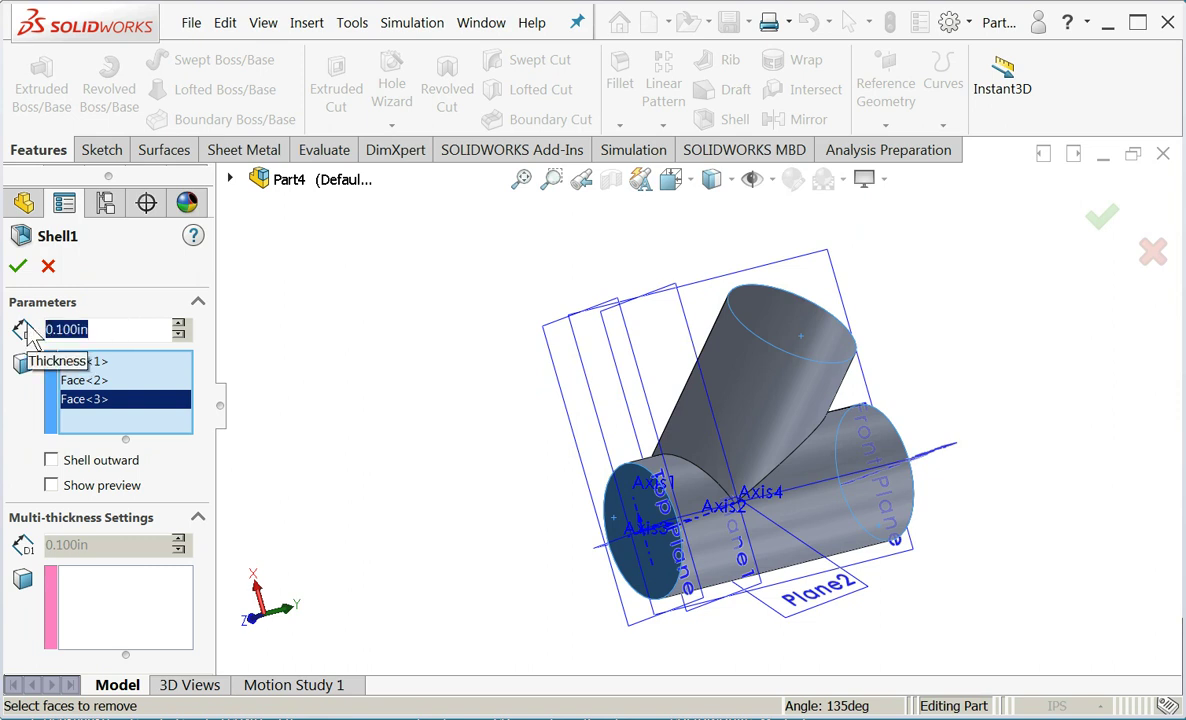
type(".25")
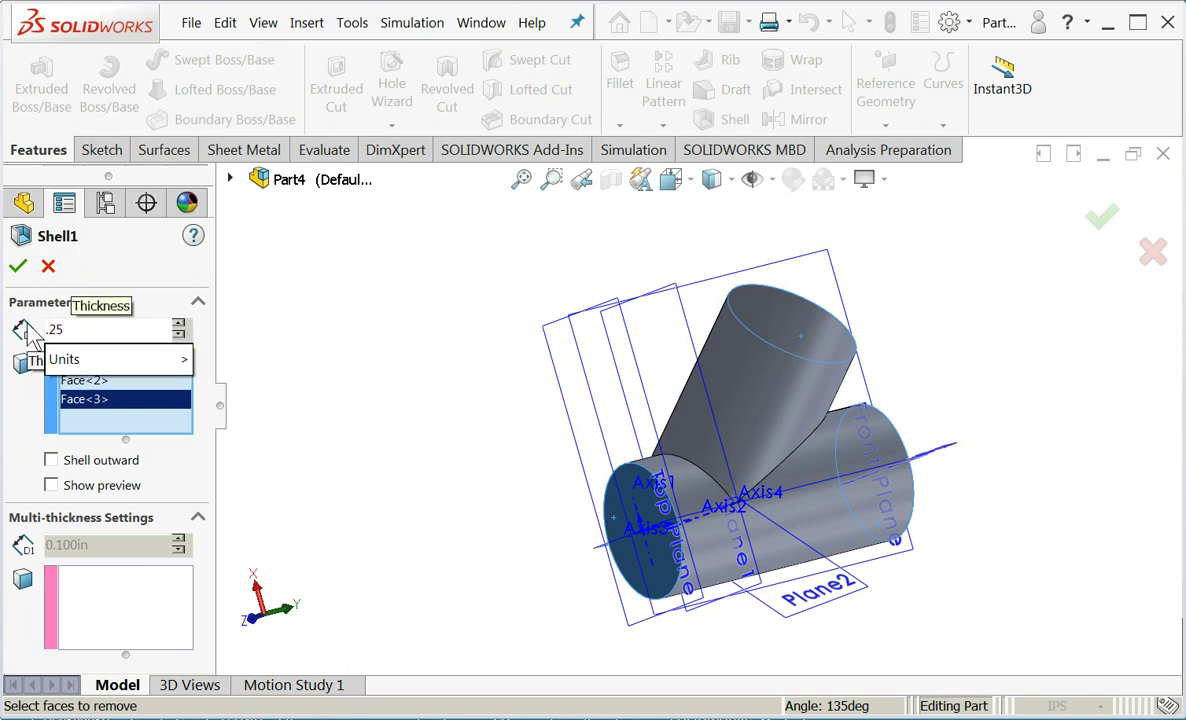
type("0in")
left_click(19, 266)
middle_click_drag(405, 358, 779, 557)
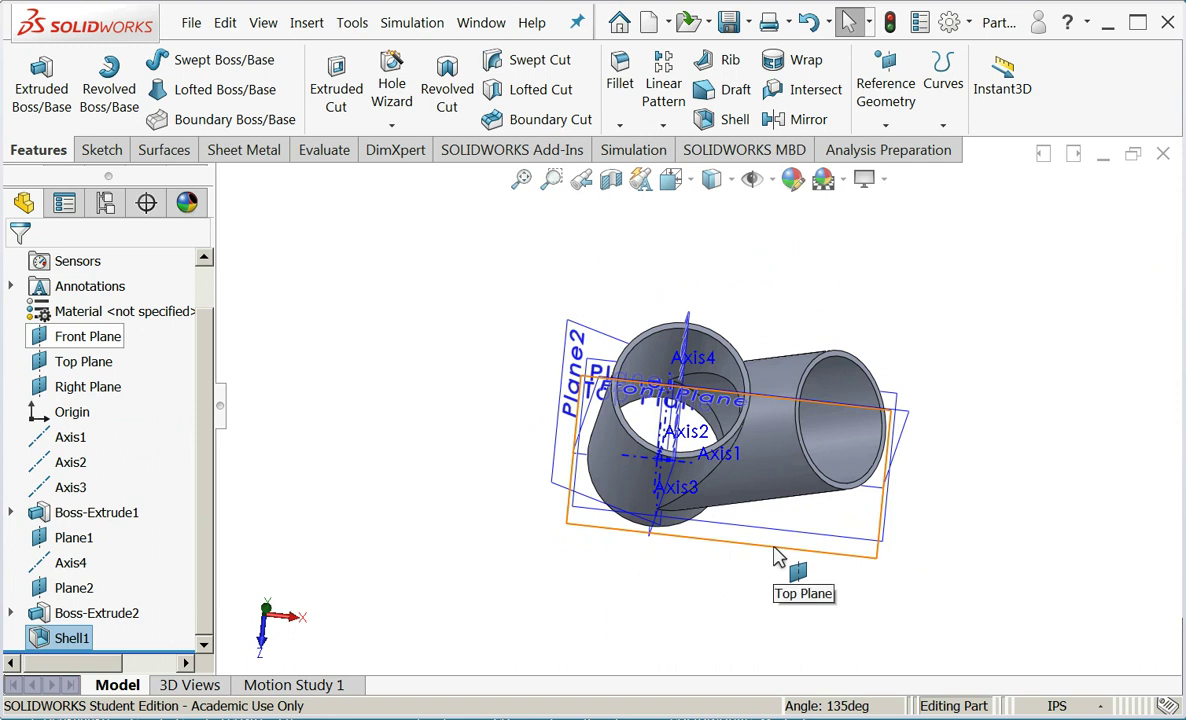
- Hide the reference planes via Hide/Show and close the wye part with Ctrl+W
middle_click_drag(760, 617, 733, 443)
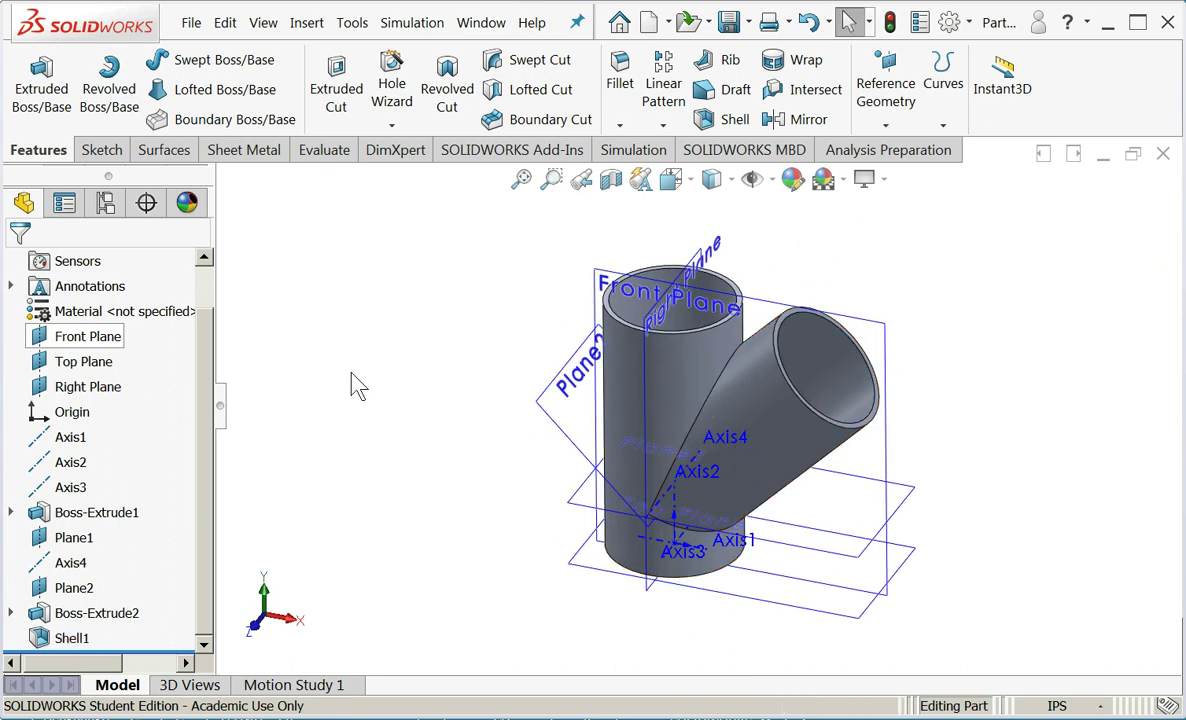
left_click(270, 24)
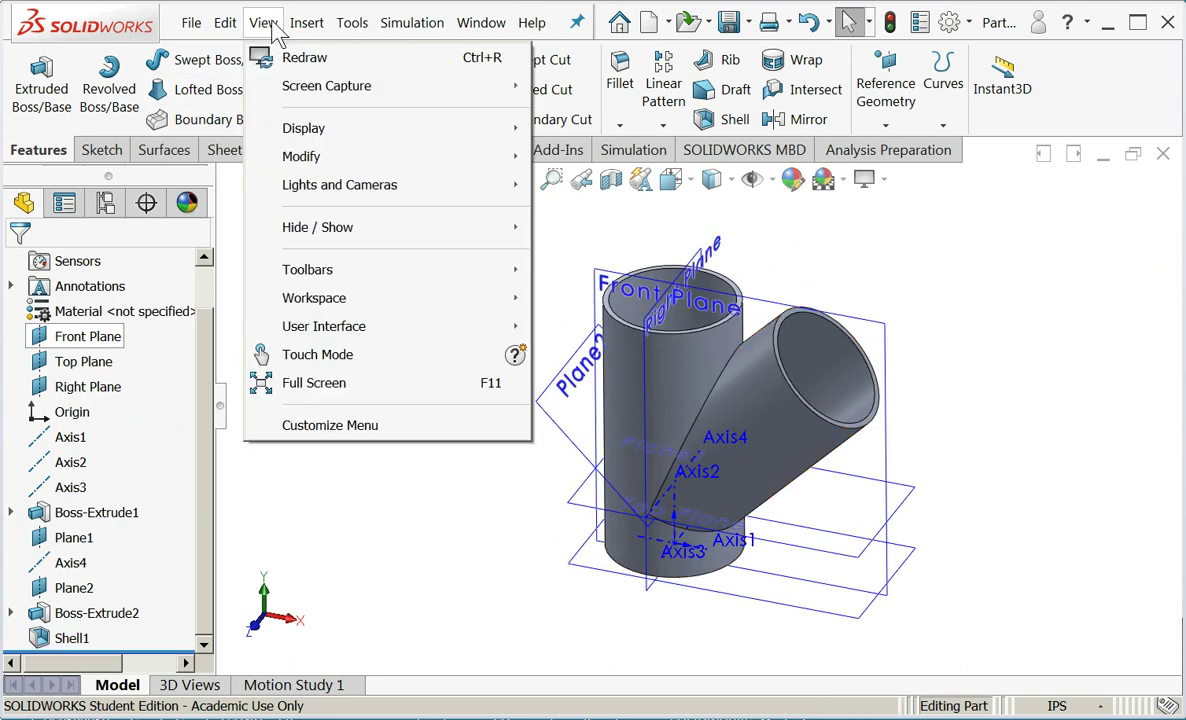
mouse_move(347, 229)
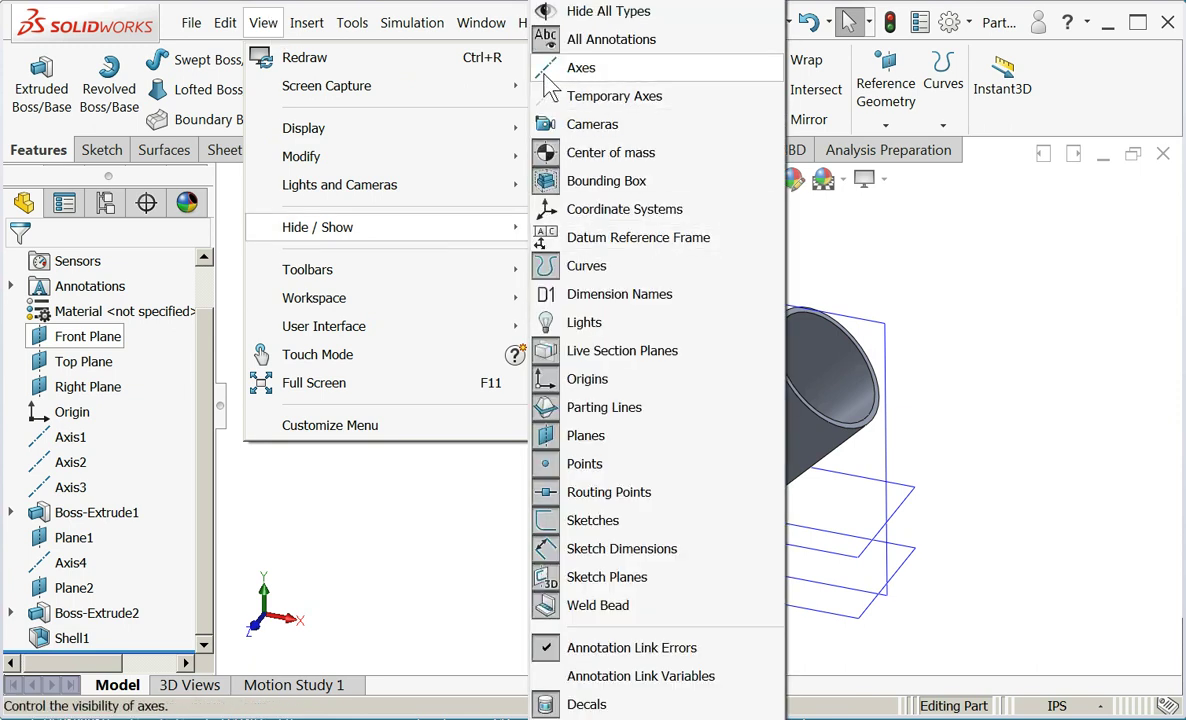
left_click(560, 437)
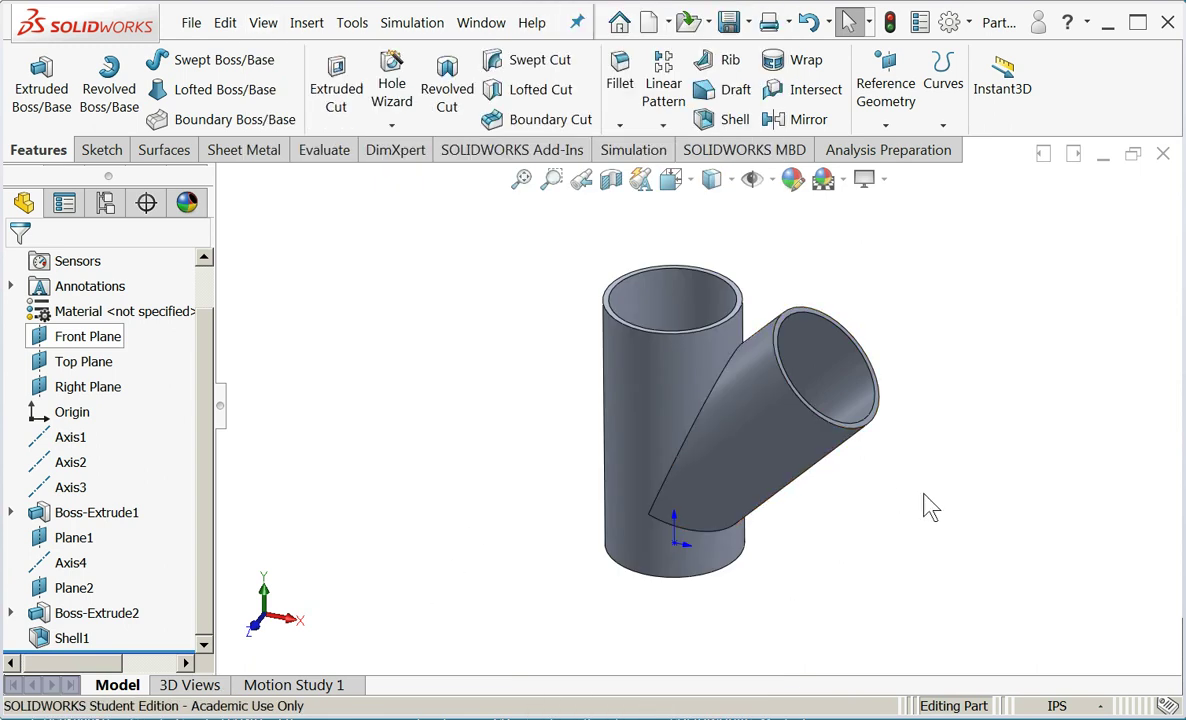
key("ctrl+w")
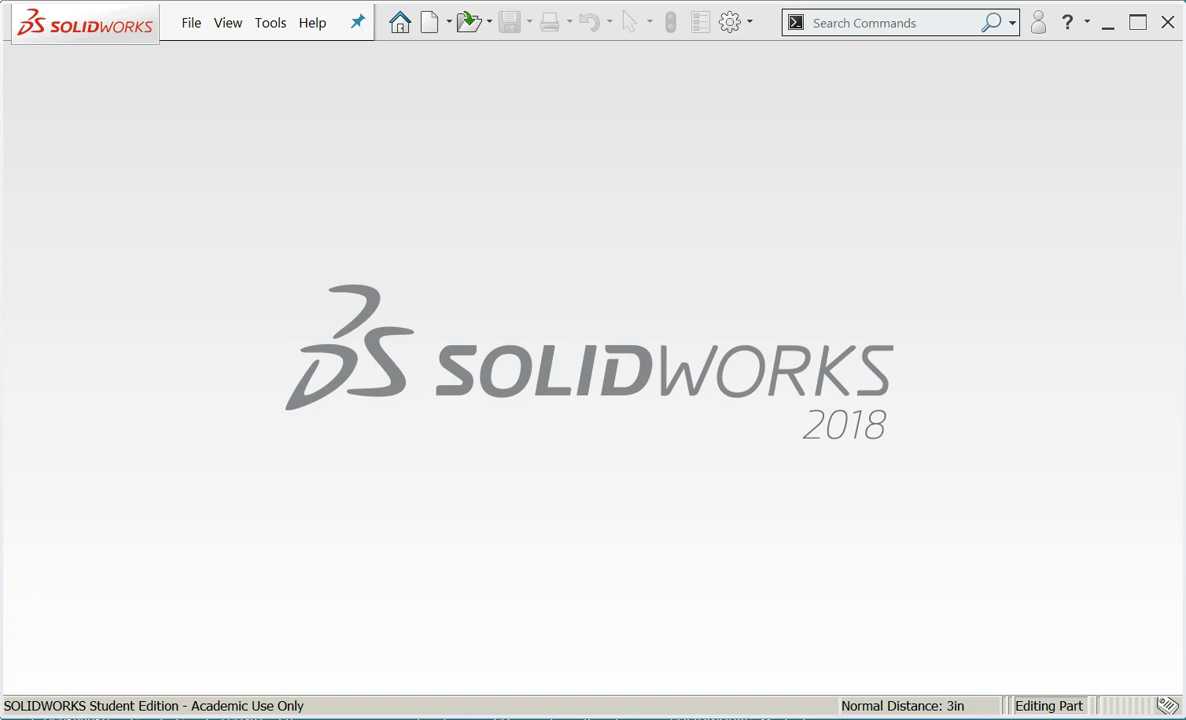
- Start a new part and draw a corner rectangle from the origin on the Top Plane
left_click(430, 24)
double_click(115, 82)
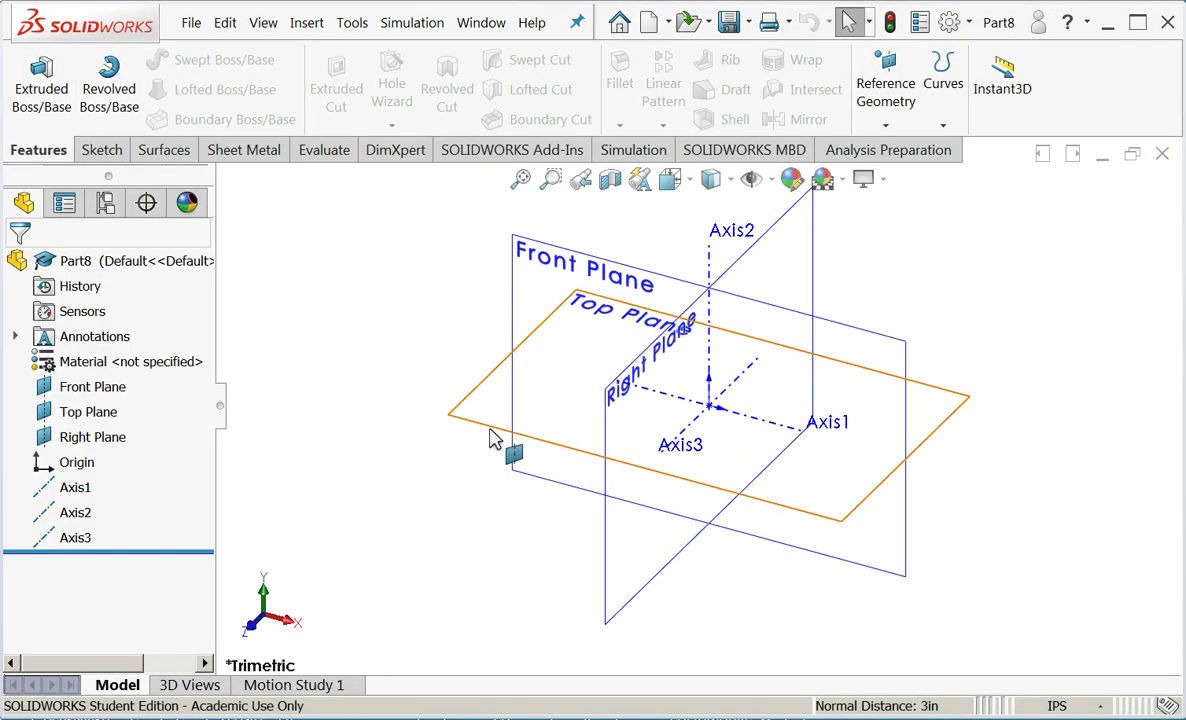
right_click(491, 437)
left_click(540, 402)
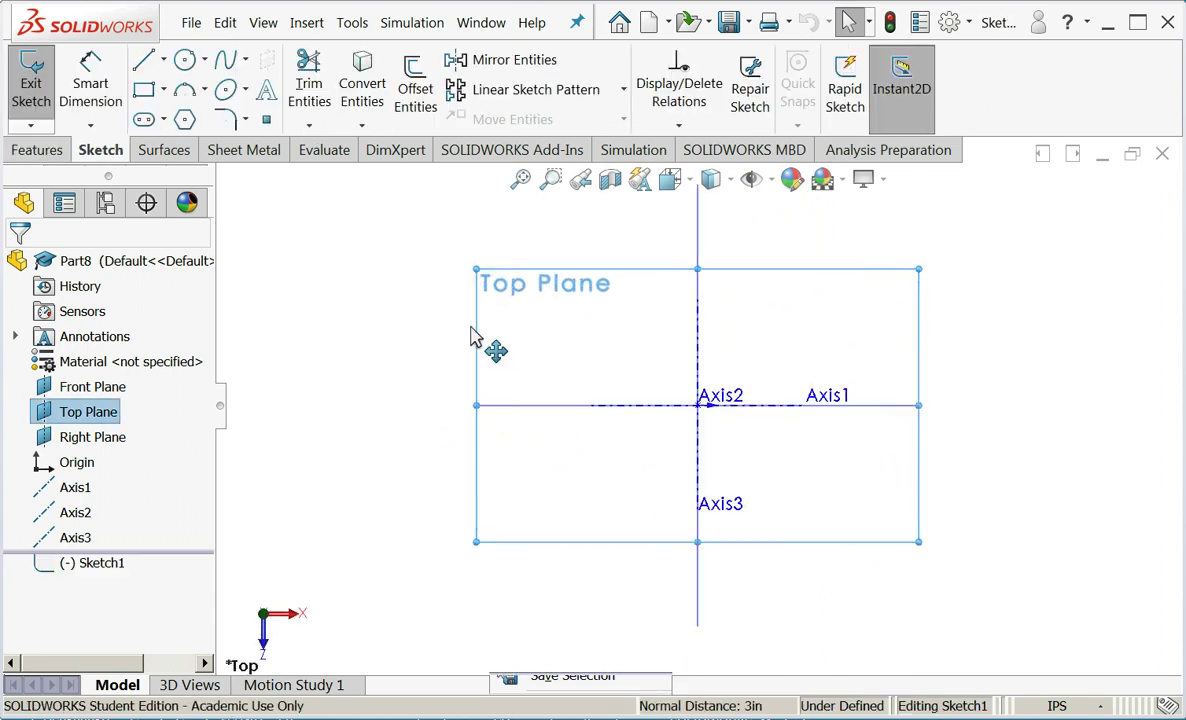
left_click(143, 90)
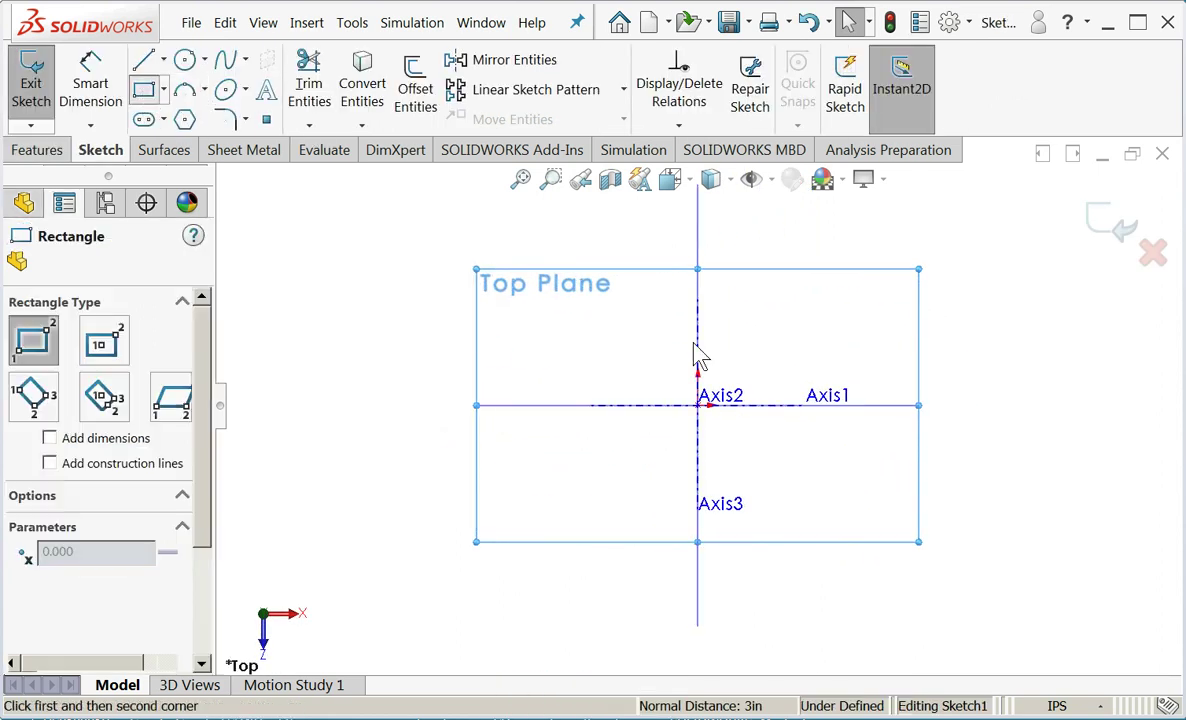
left_click(697, 405)
left_click(944, 278)
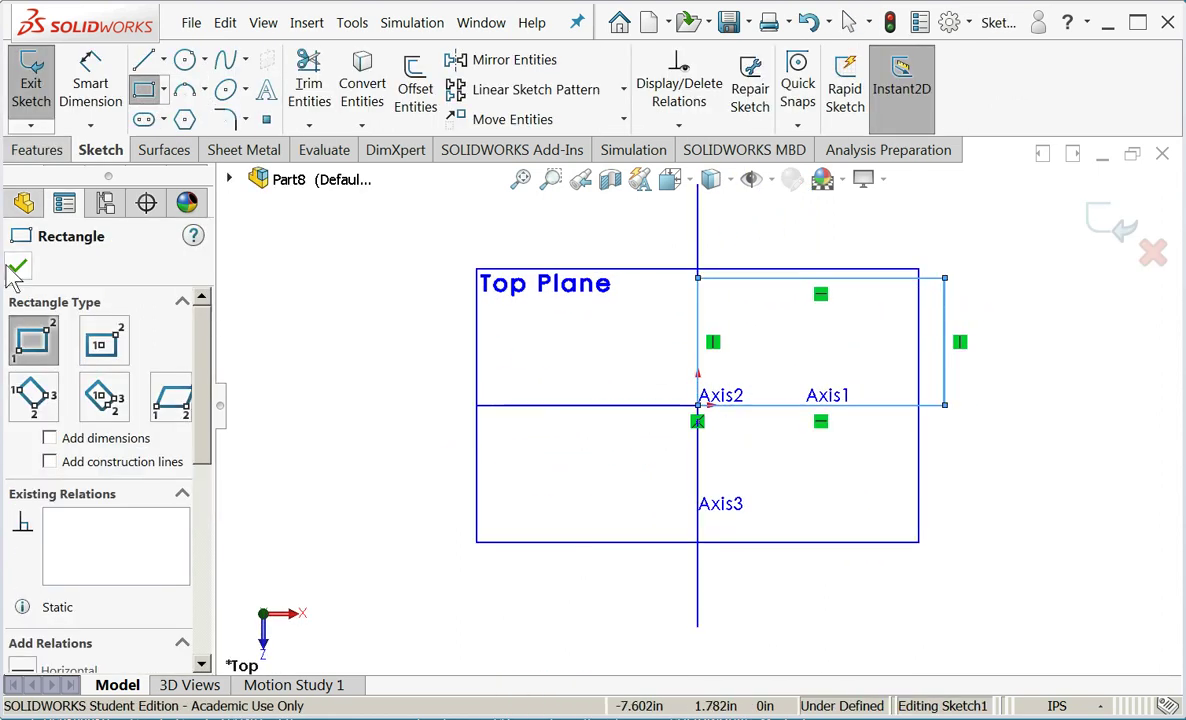
left_click(17, 267)
- Dimension the rectangle 3 in high and 5 in wide
left_click(90, 85)
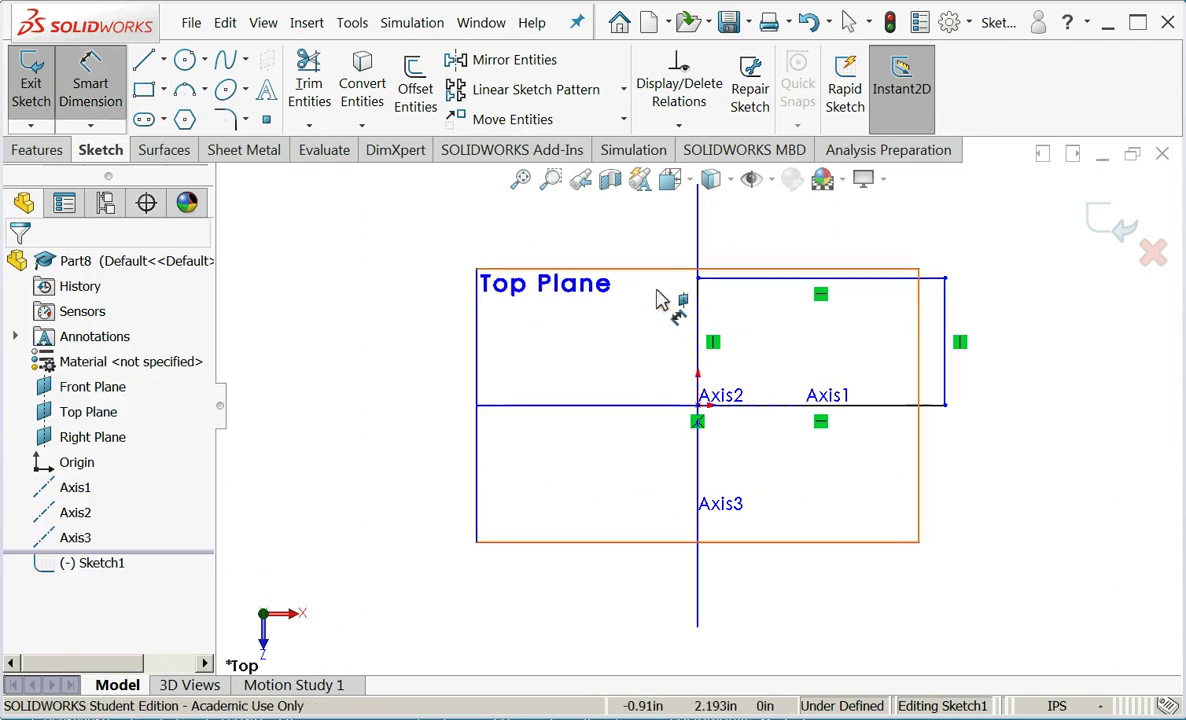
left_click(703, 337)
left_click(682, 361)
type("3")
key("Return")
left_click(818, 280)
left_click(818, 258)
type("5")
key("Return")
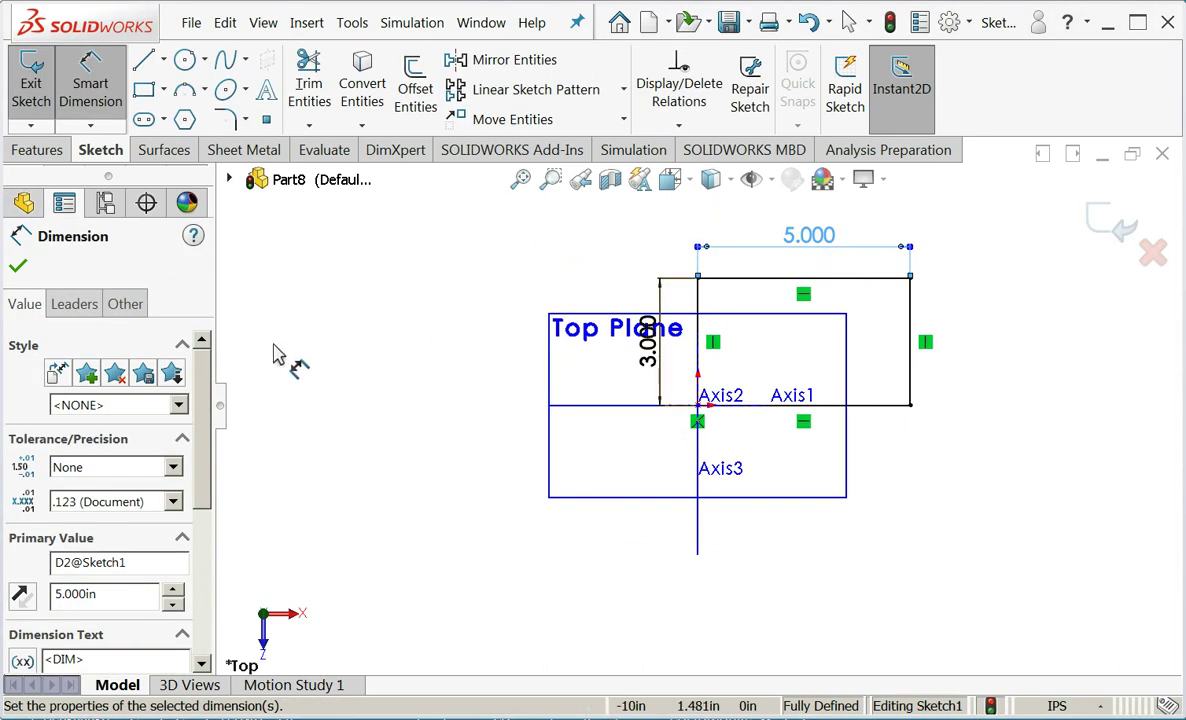
left_click(18, 265)
- Exit the sketch and extrude the rectangle 1 in into a block
left_click(24, 112)
left_click(22, 112)
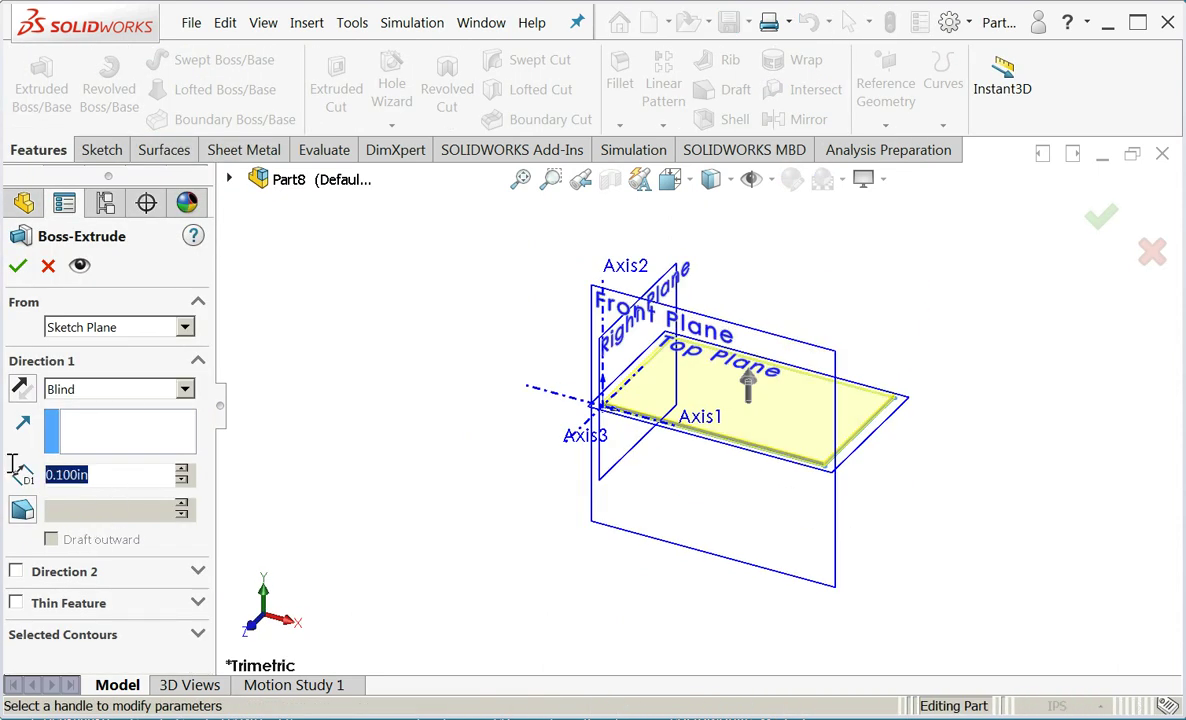
type("1")
key("Return")
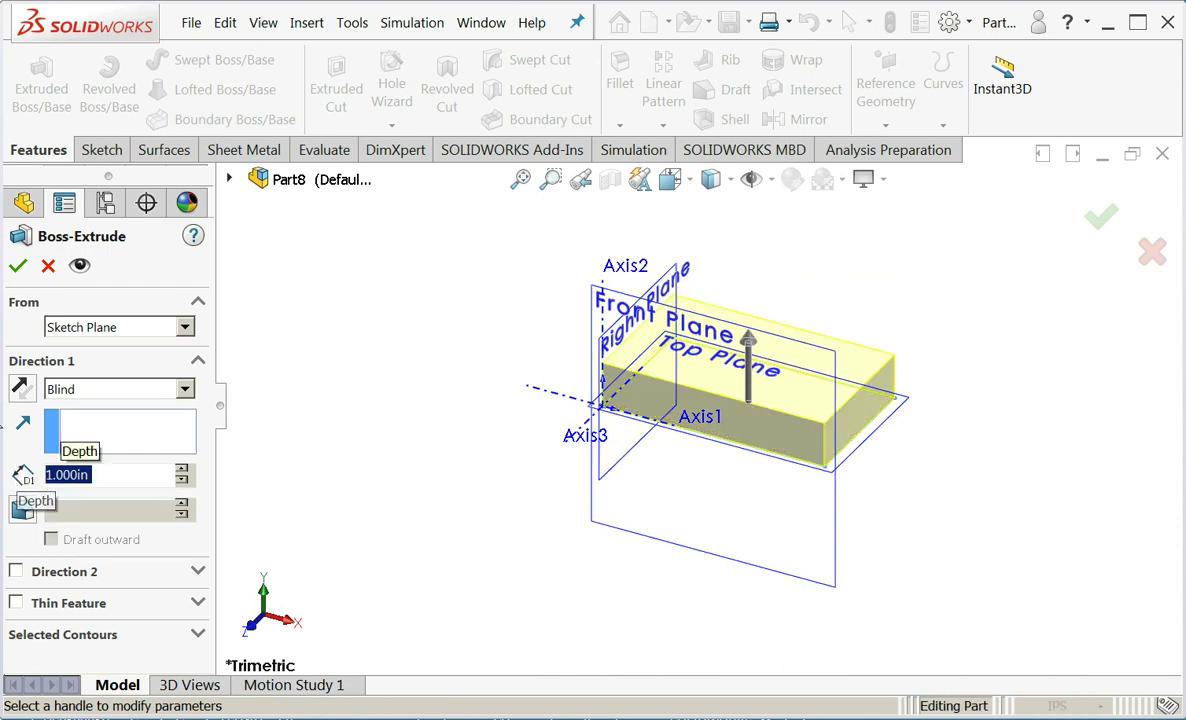
left_click(18, 266)
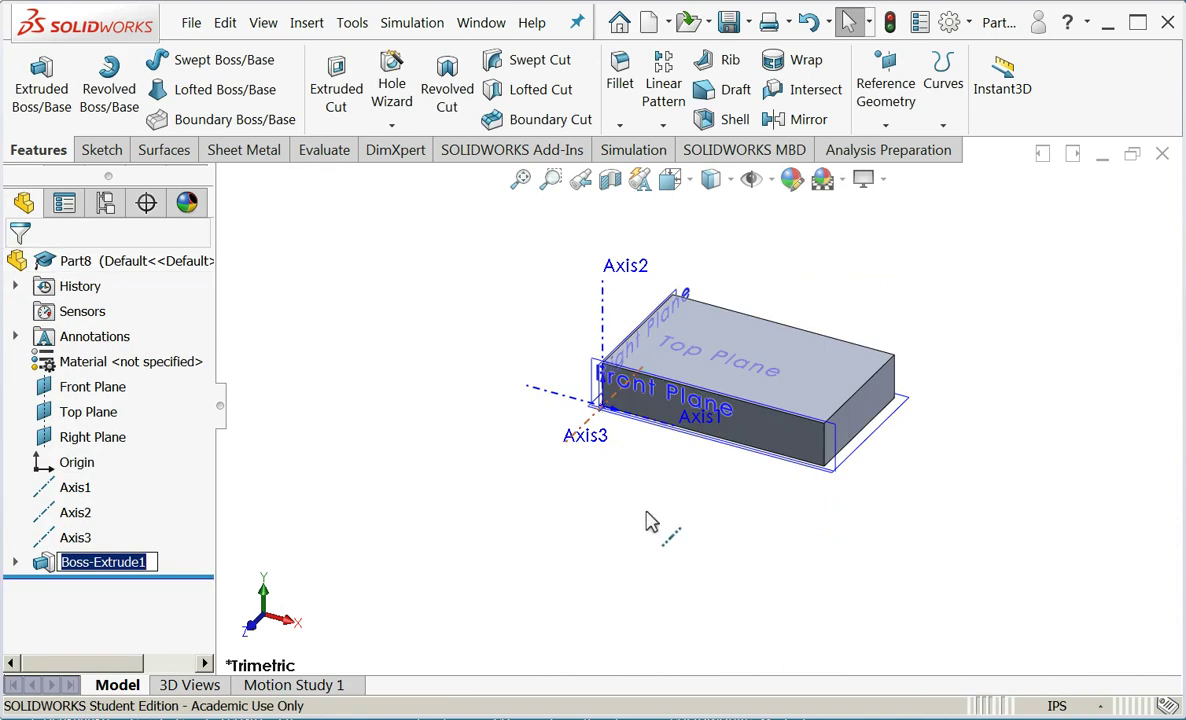
- Create Plane1 as a Mid Plane between the block's front face and opposite side face
scroll(935, 415, "down", 3)
scroll(891, 451, "up", 1)
scroll(683, 290, "down", 2)
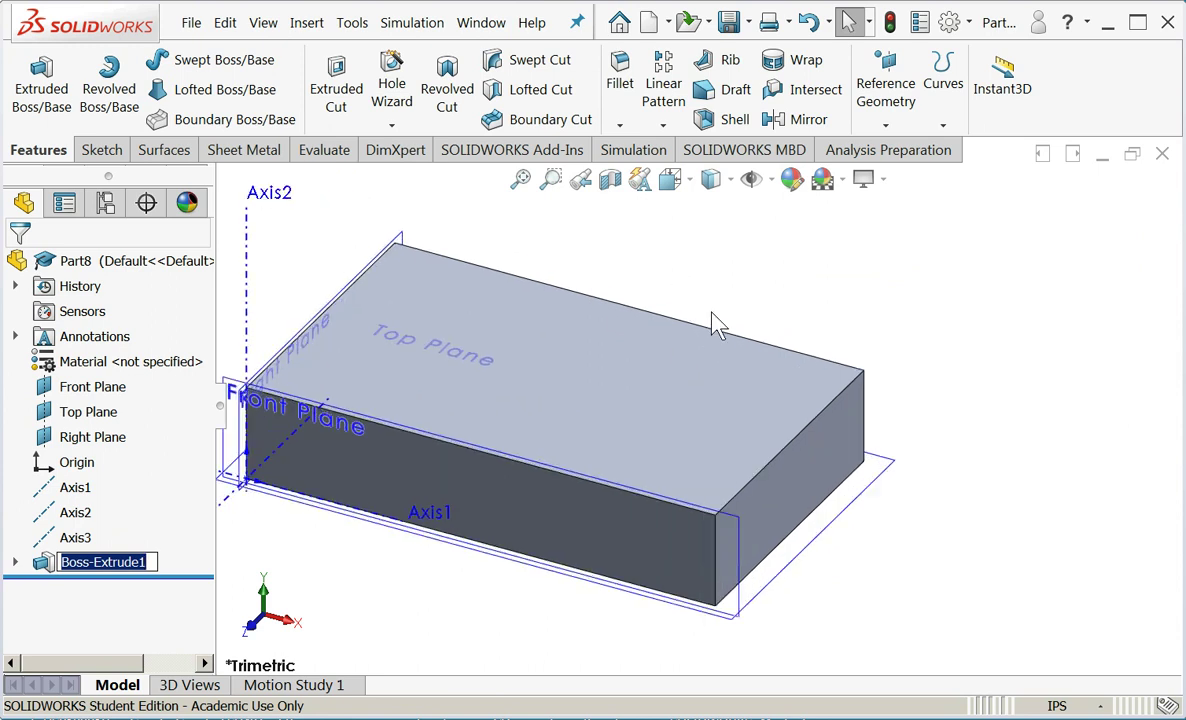
left_click(880, 126)
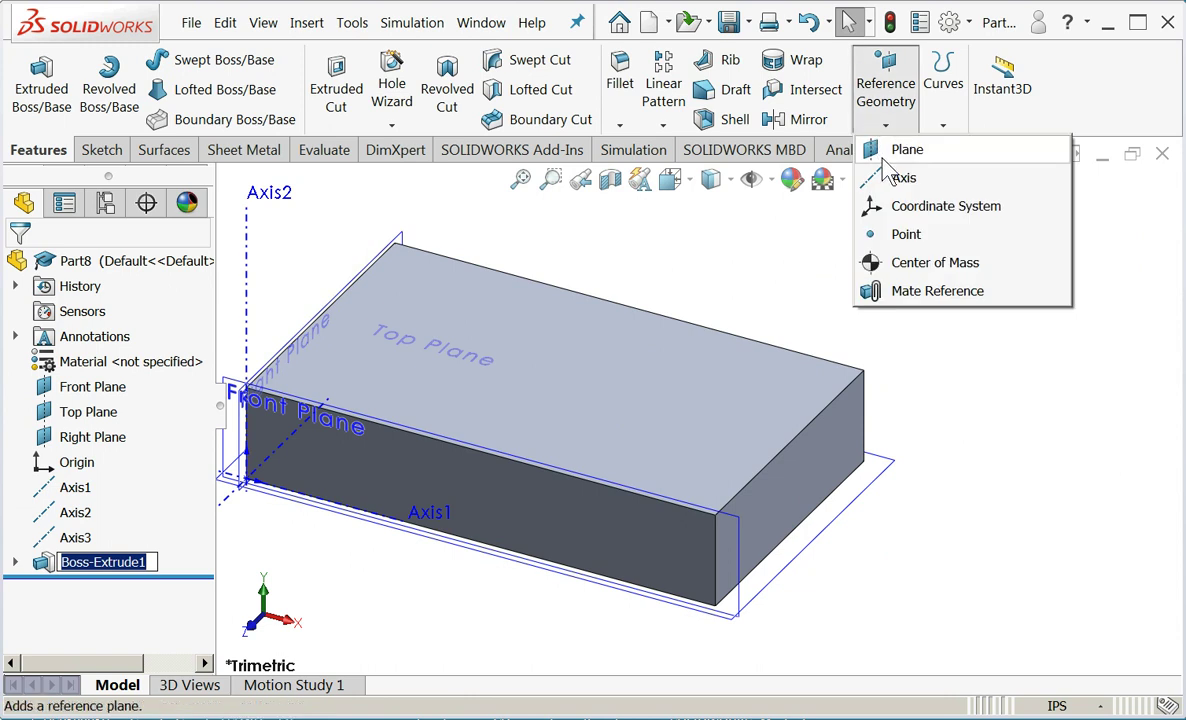
left_click(884, 158)
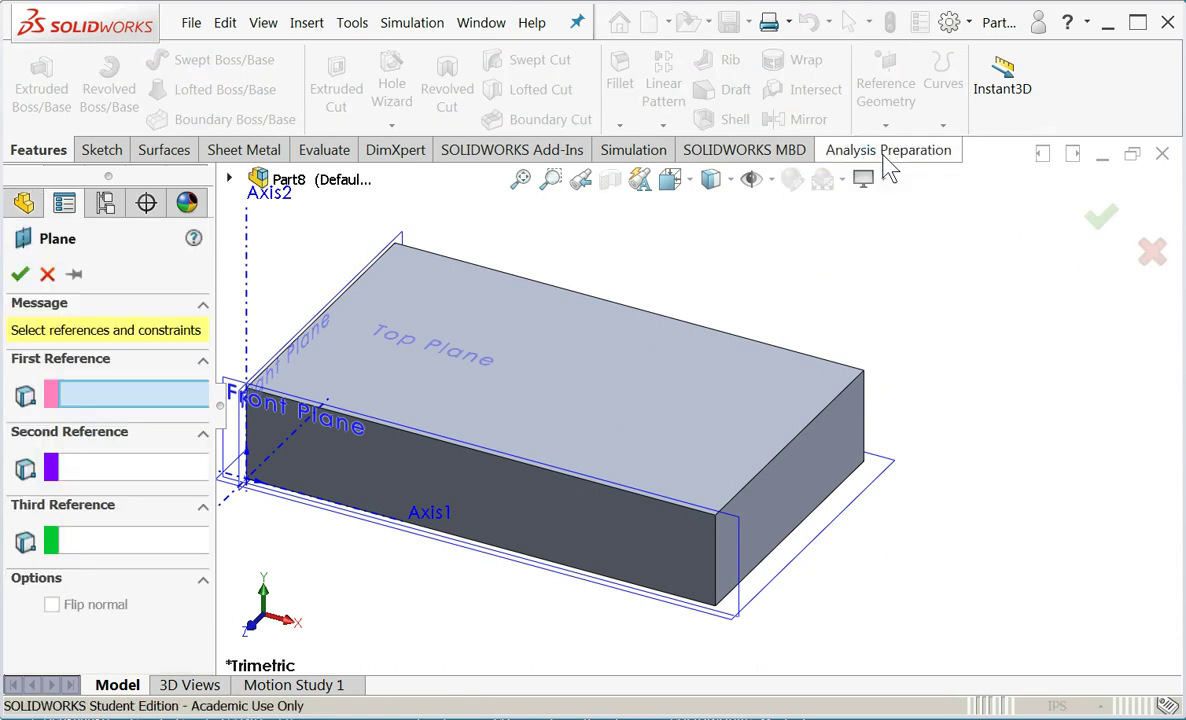
left_click(651, 548)
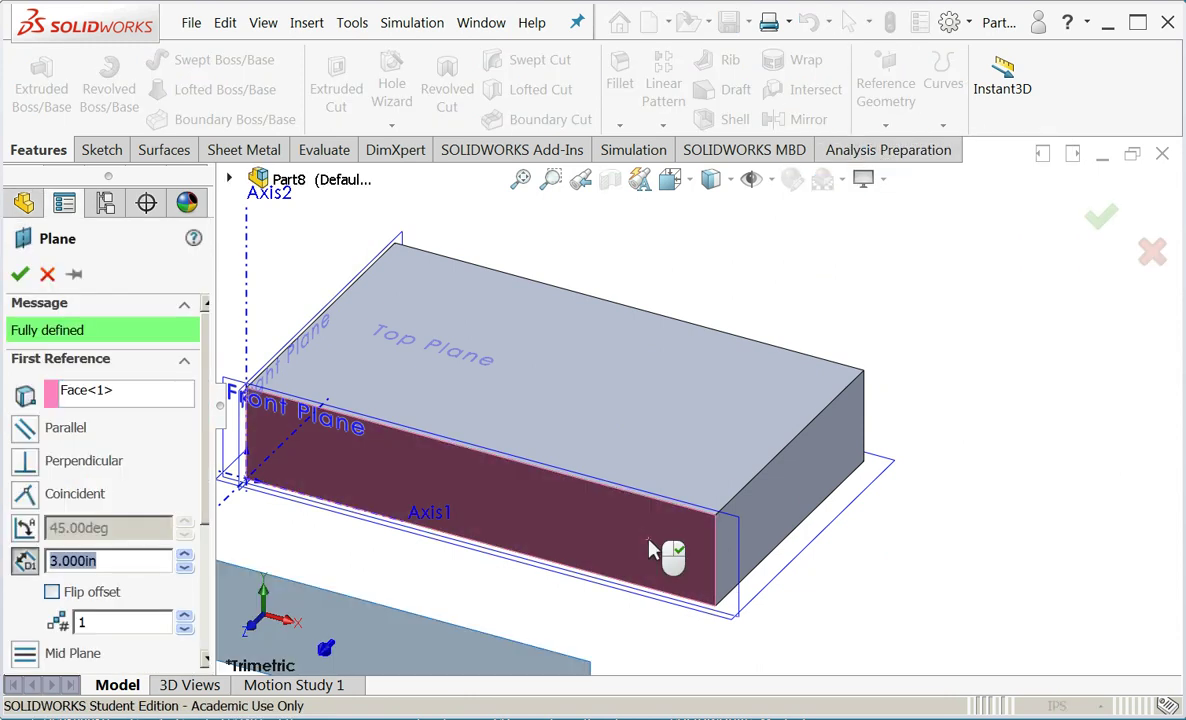
middle_click_drag(1006, 614, 845, 675)
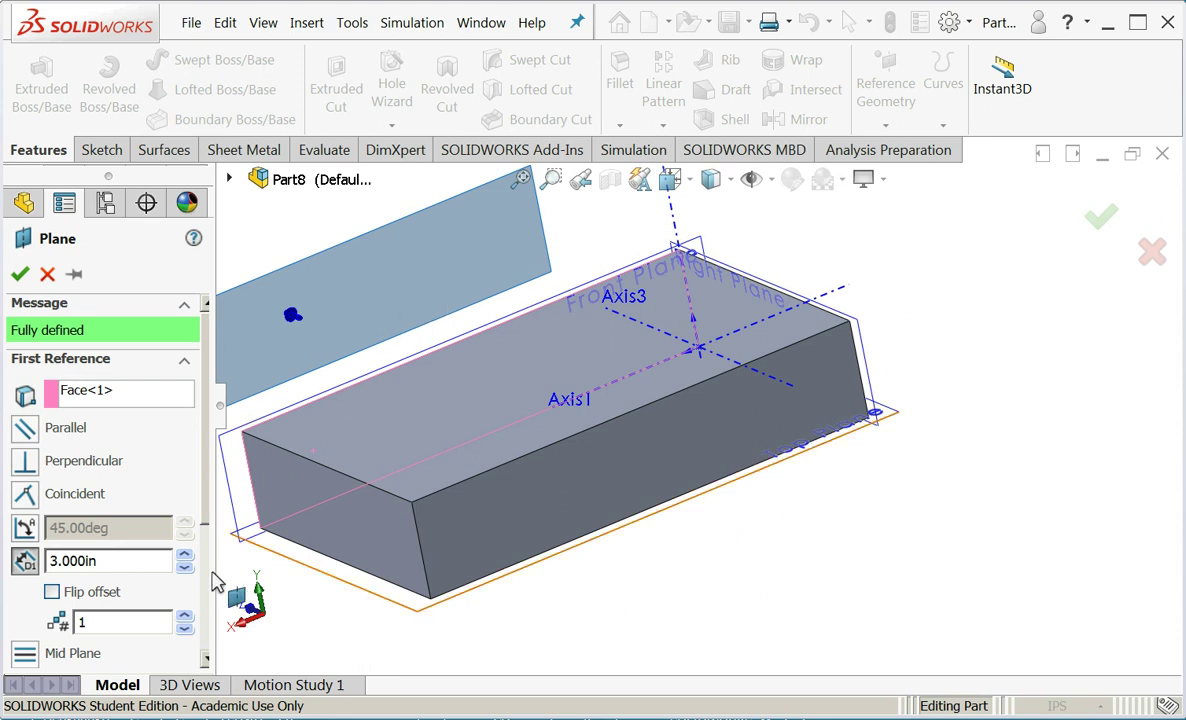
left_click_drag(206, 476, 209, 545)
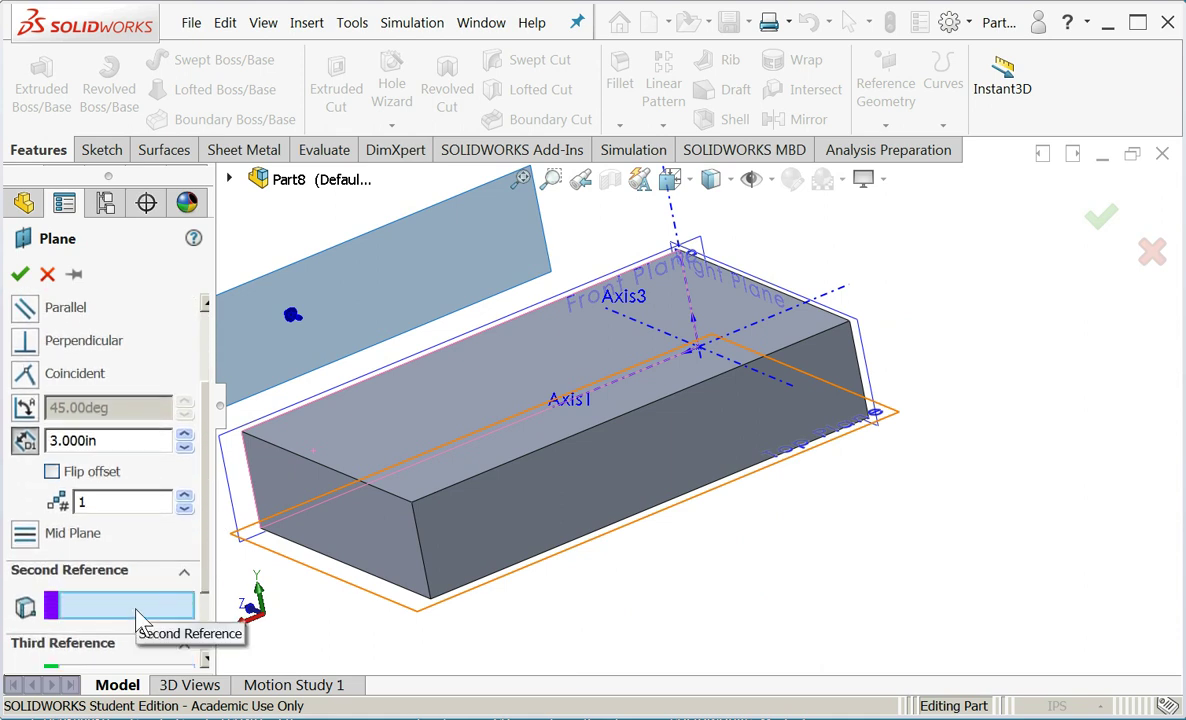
left_click(477, 527)
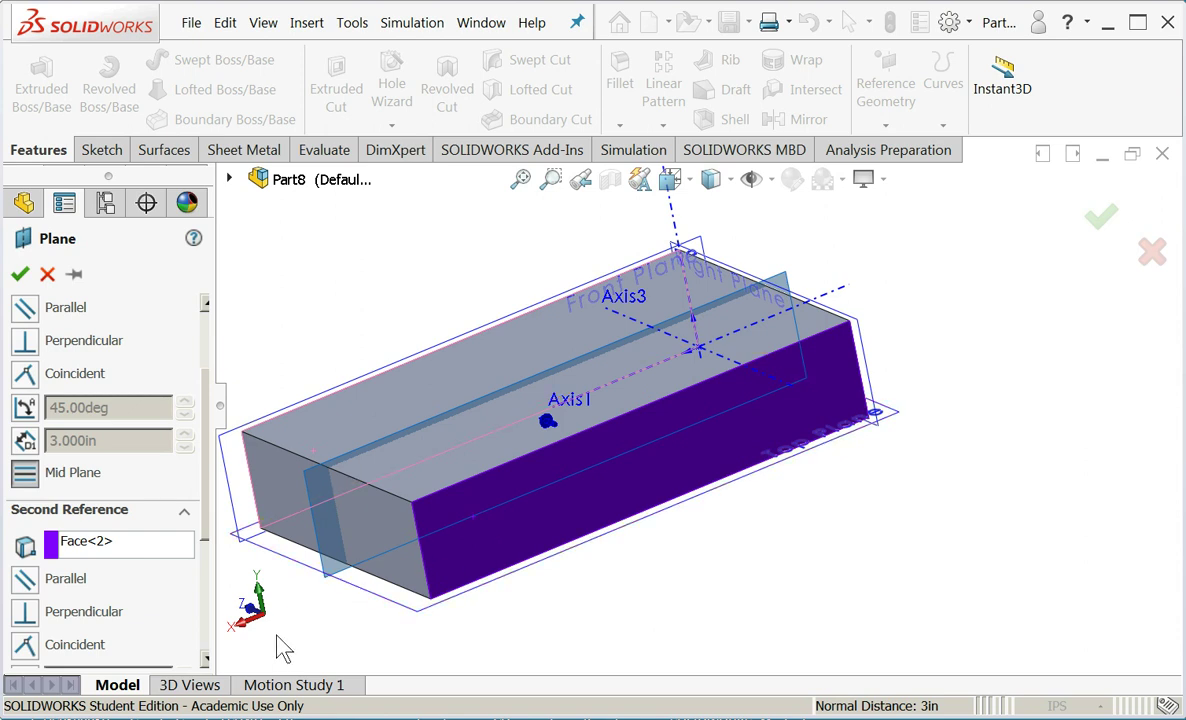
left_click(20, 273)
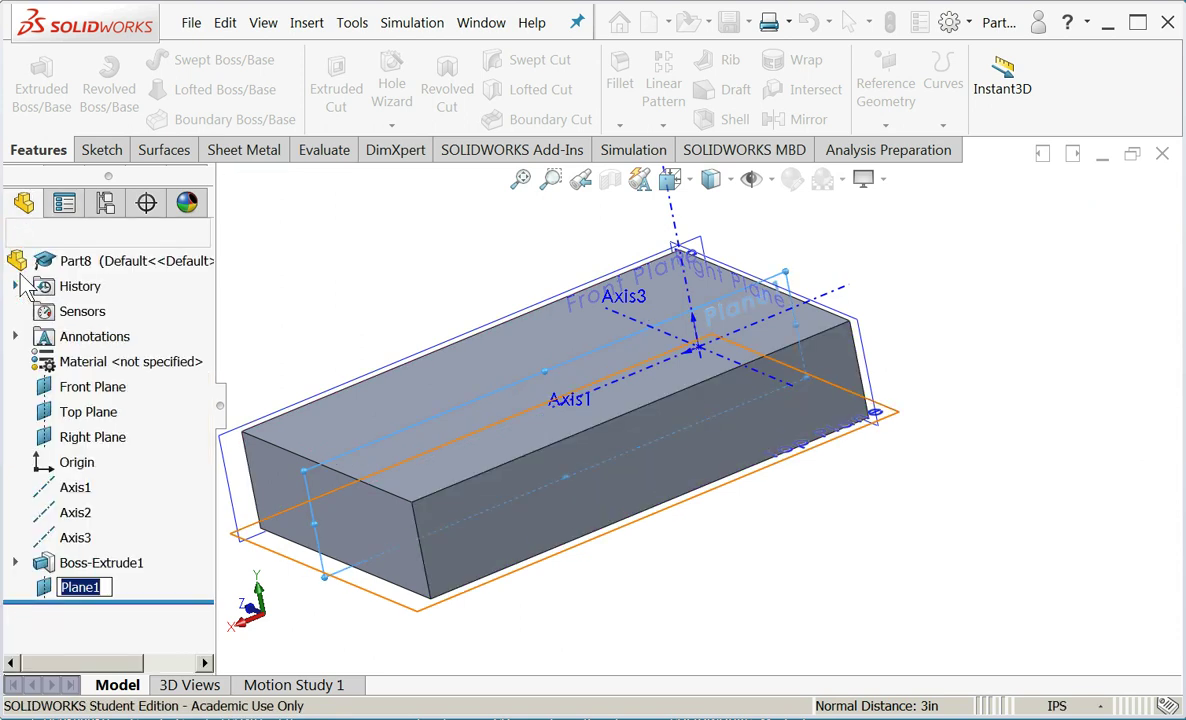
- On the block's top face, define a Straight Tap 3/8-16 ANSI Inch hole, Through All
middle_click_drag(333, 333, 490, 331)
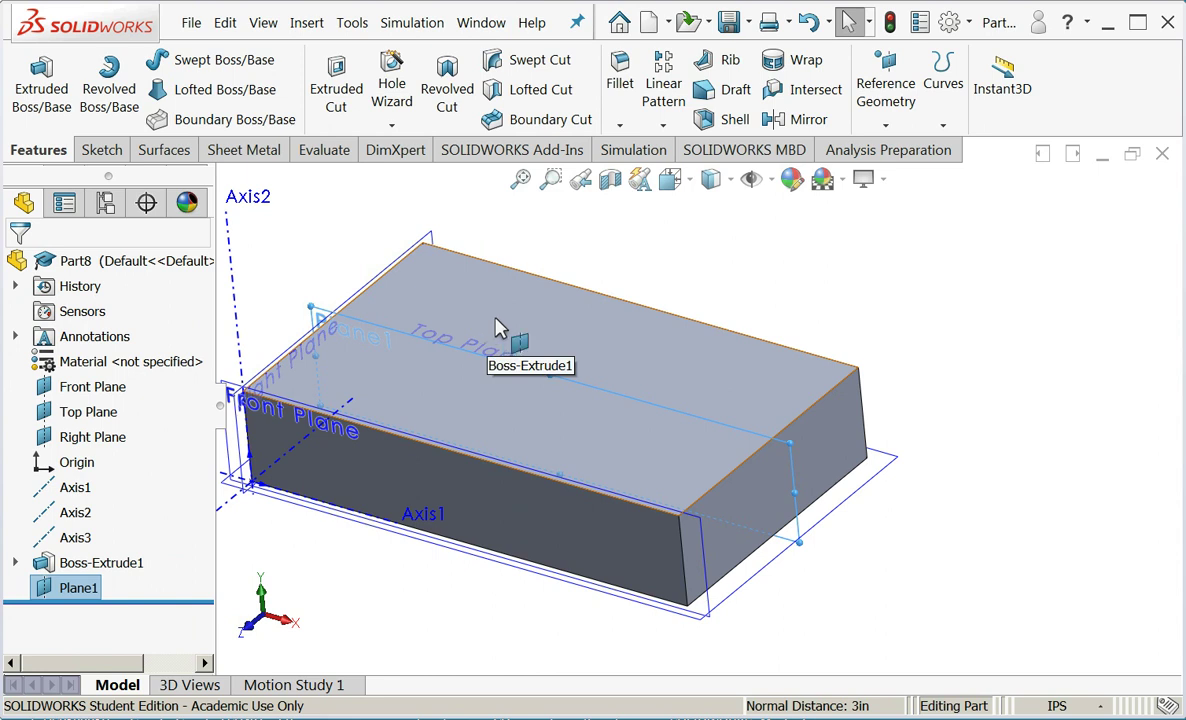
left_click(490, 305)
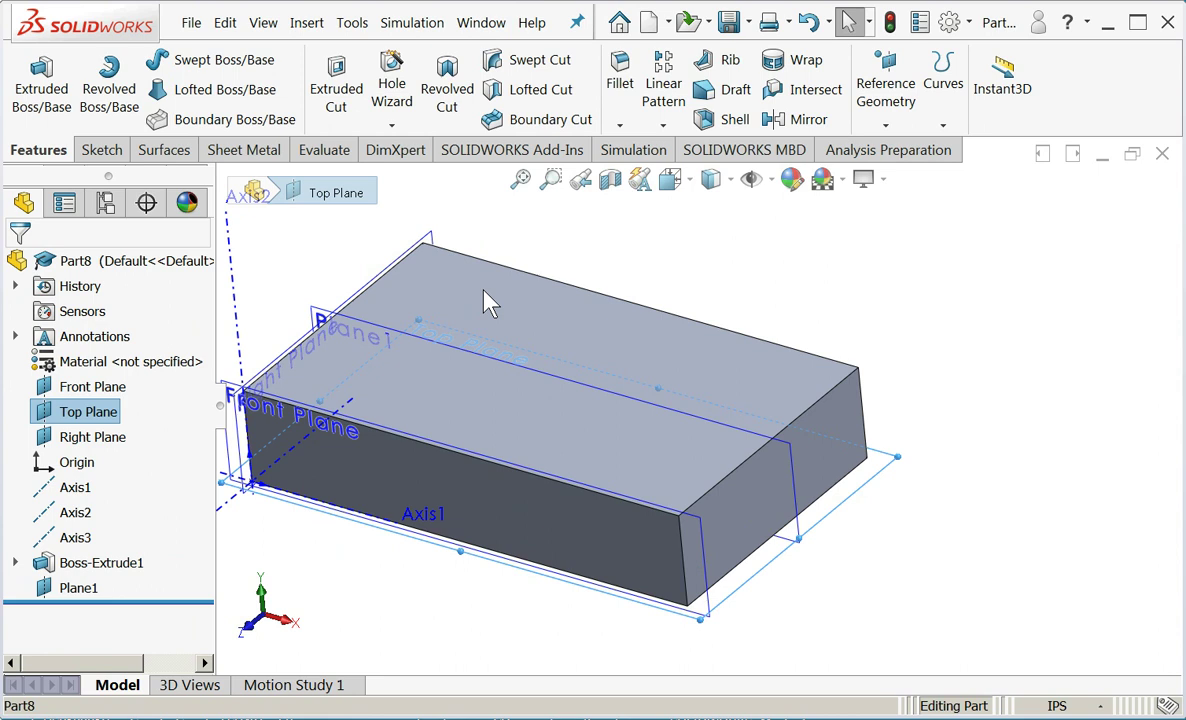
left_click(805, 388)
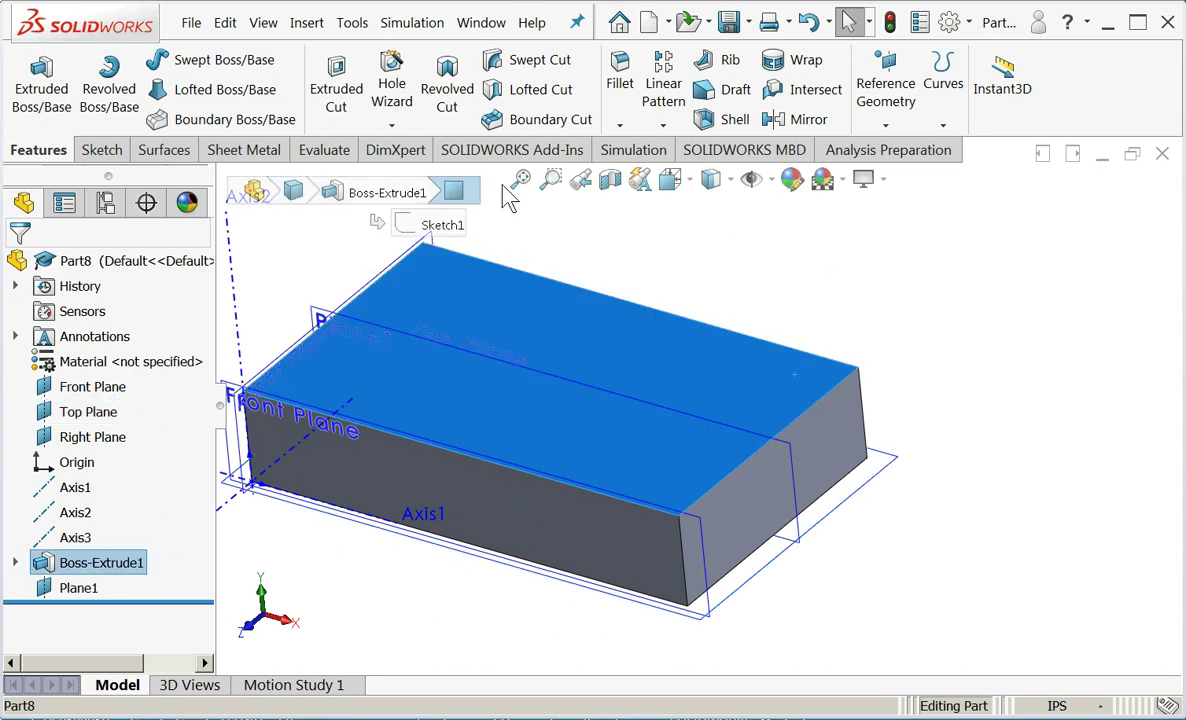
left_click(389, 82)
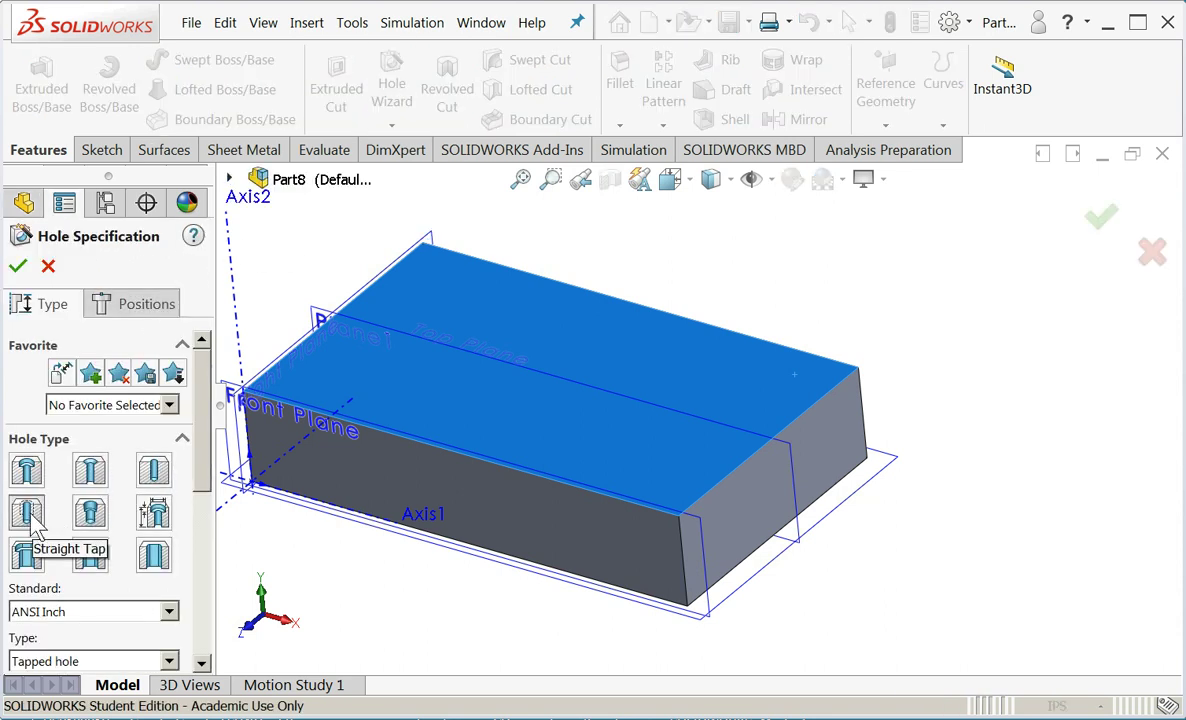
scroll(190, 455, "down", 3)
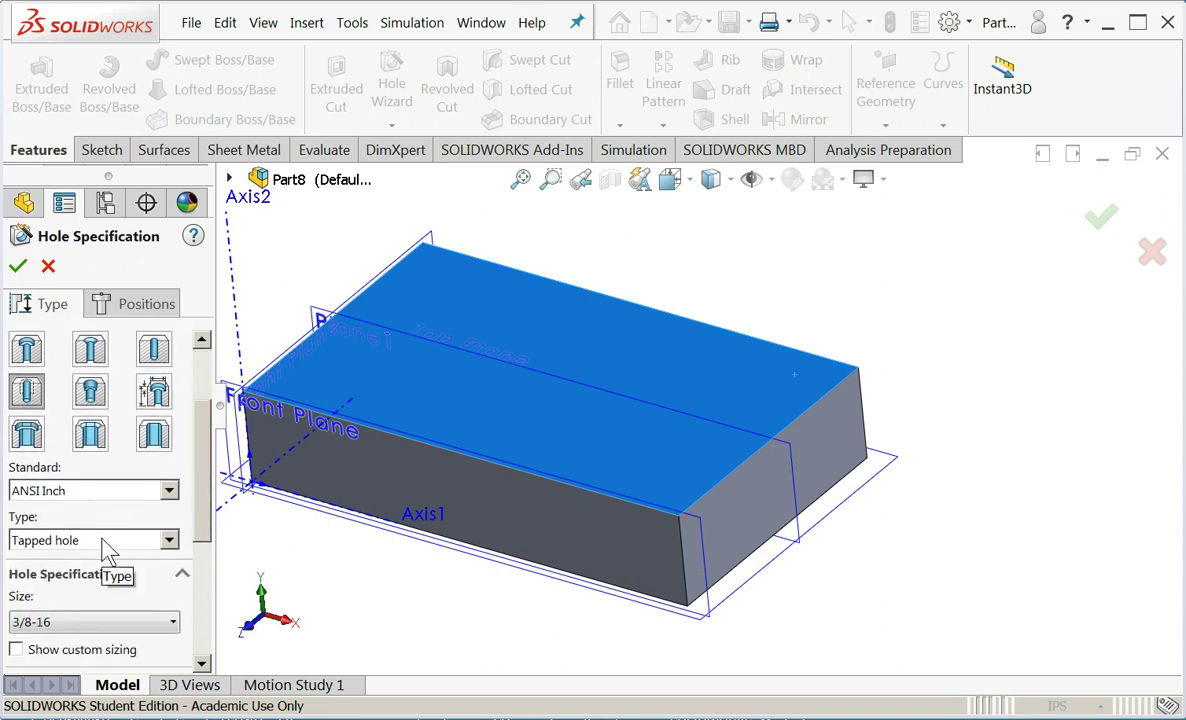
left_click_drag(208, 517, 212, 600)
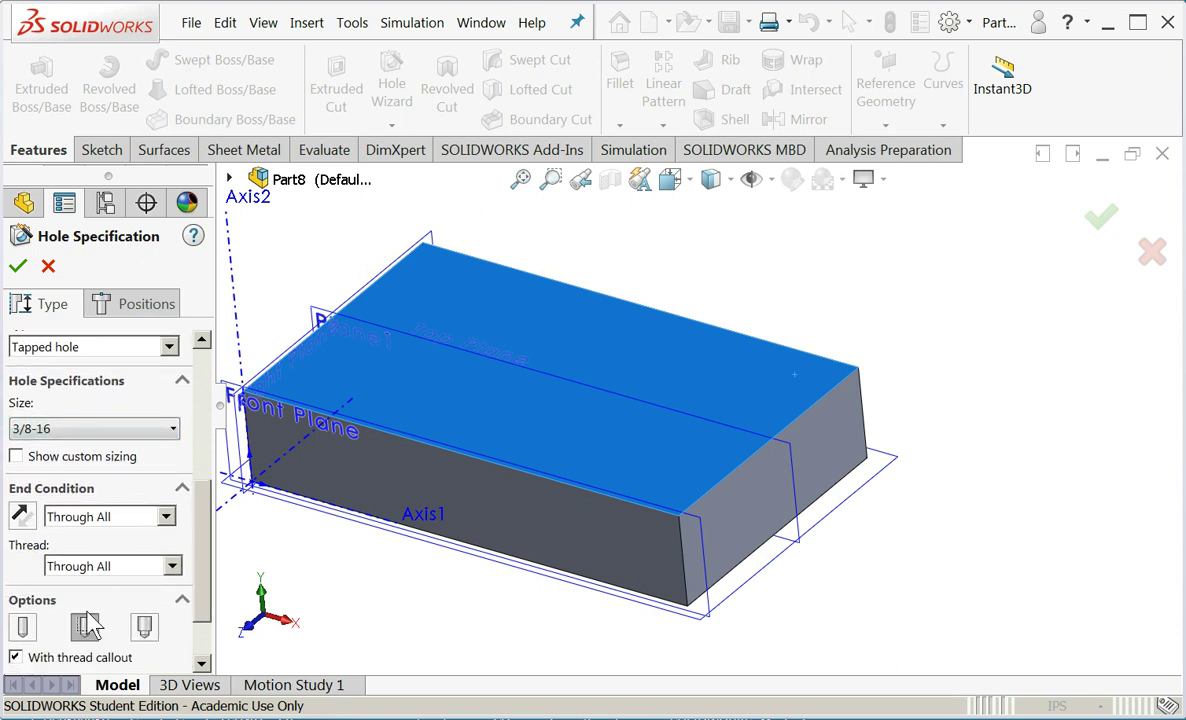
scroll(212, 568, "down", 2)
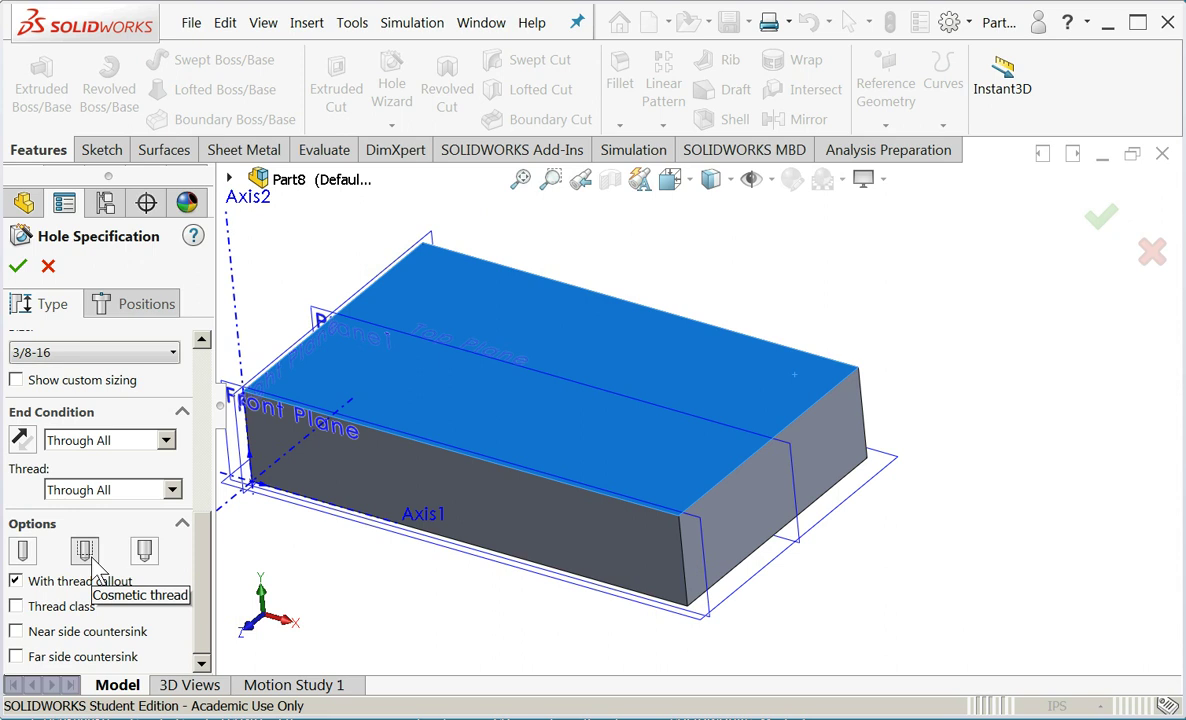
left_click(115, 310)
- Place two hole points on the top face and dimension the first 0 from Plane1
left_click(487, 299)
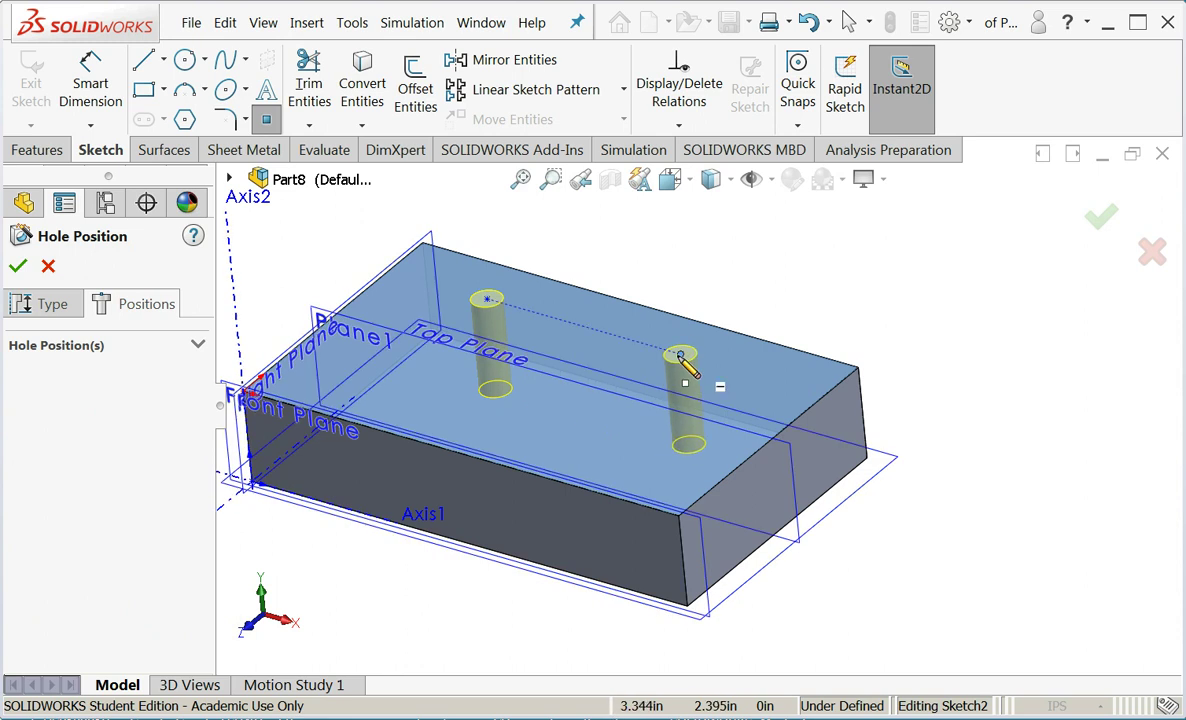
left_click(680, 356)
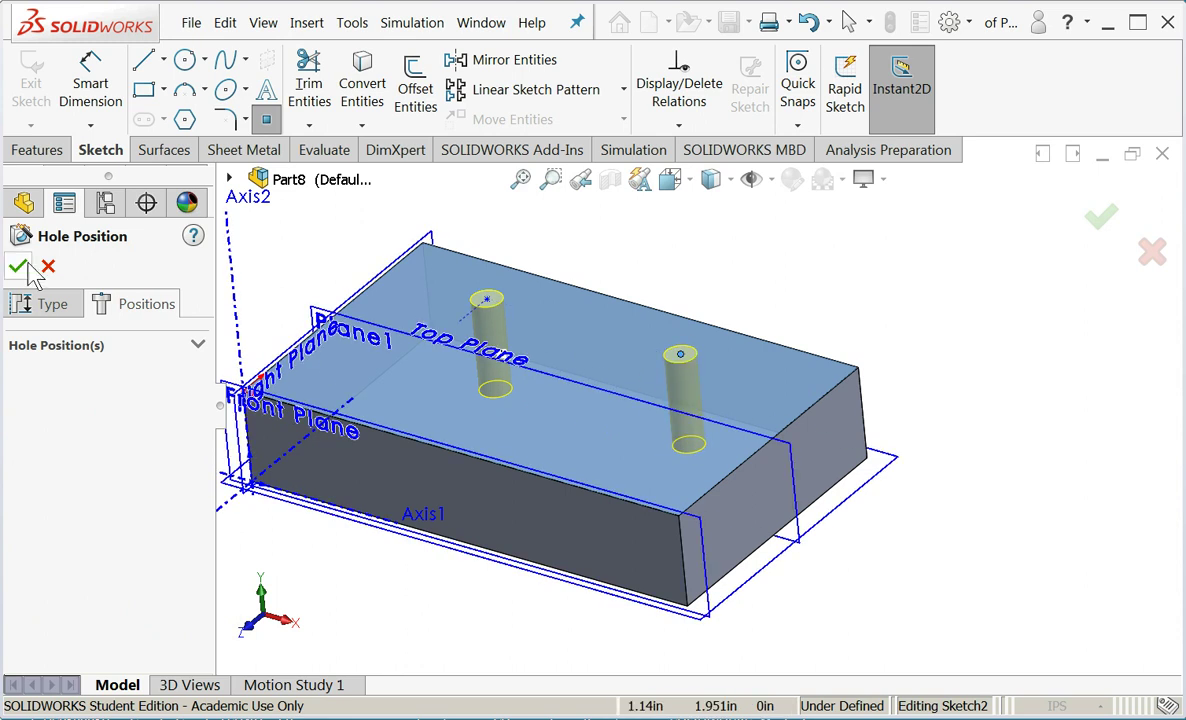
left_click(98, 92)
left_click(487, 300)
left_click(381, 337)
left_click(298, 256)
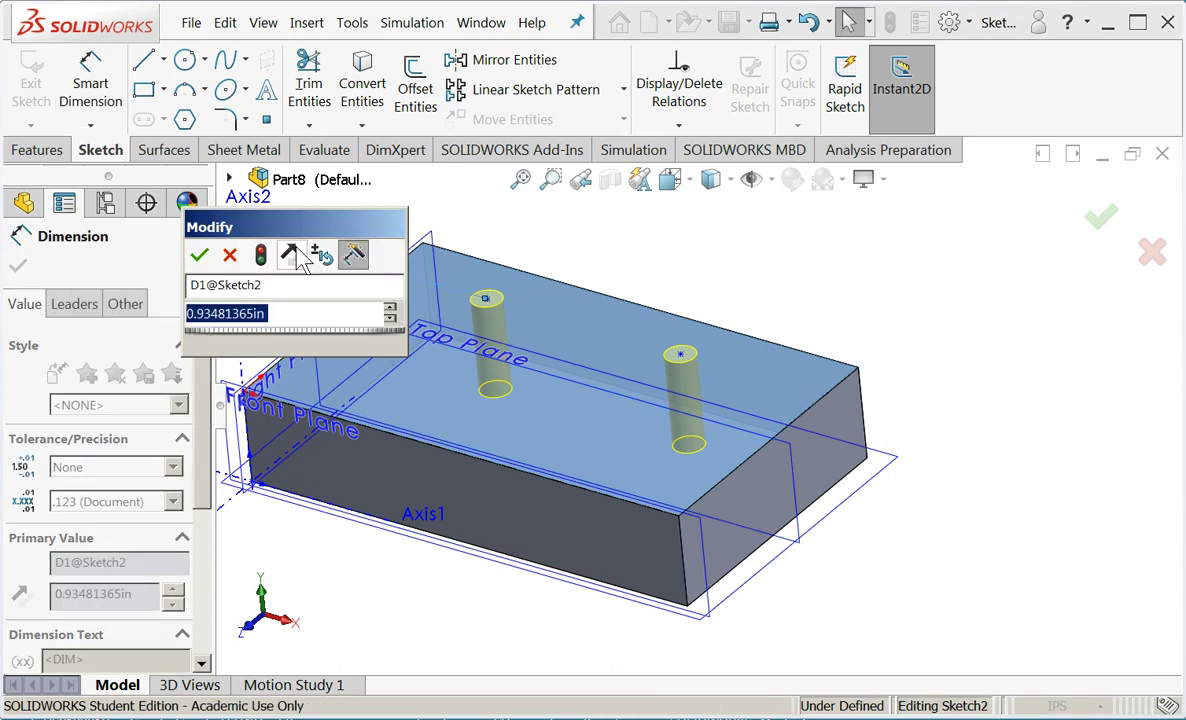
type("0")
key("Return")
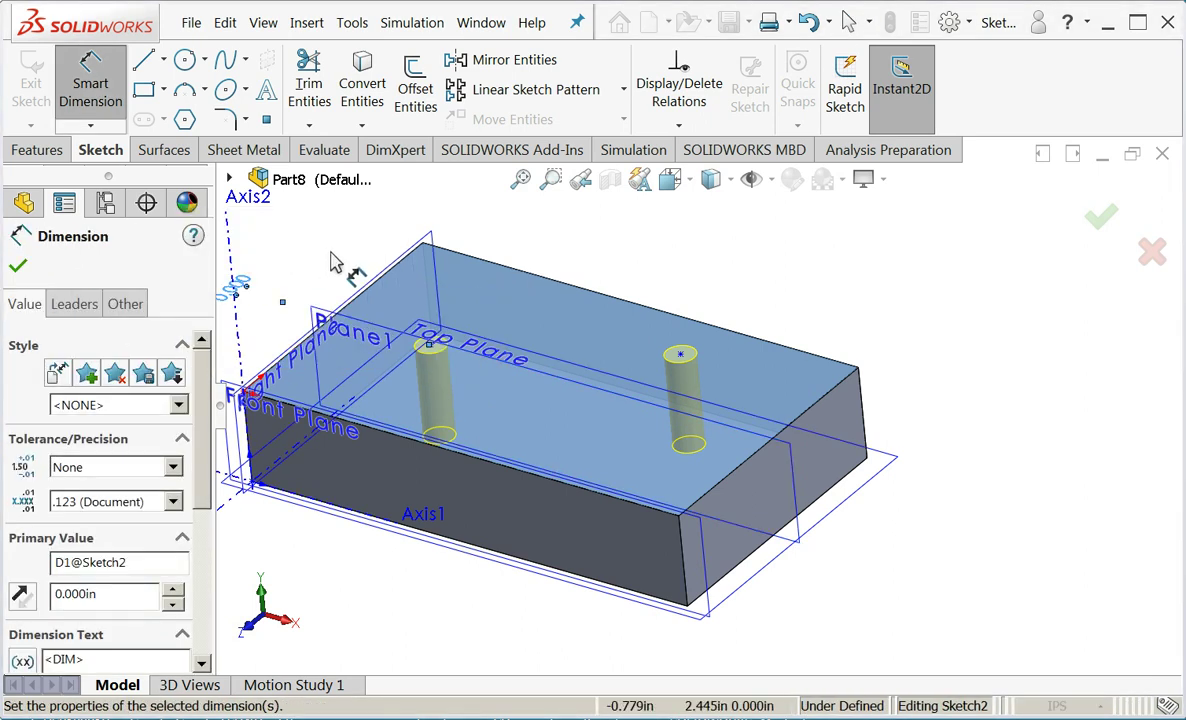
- Dimension the second hole point 0 from Plane1 so it sits on the plane
left_click(690, 360)
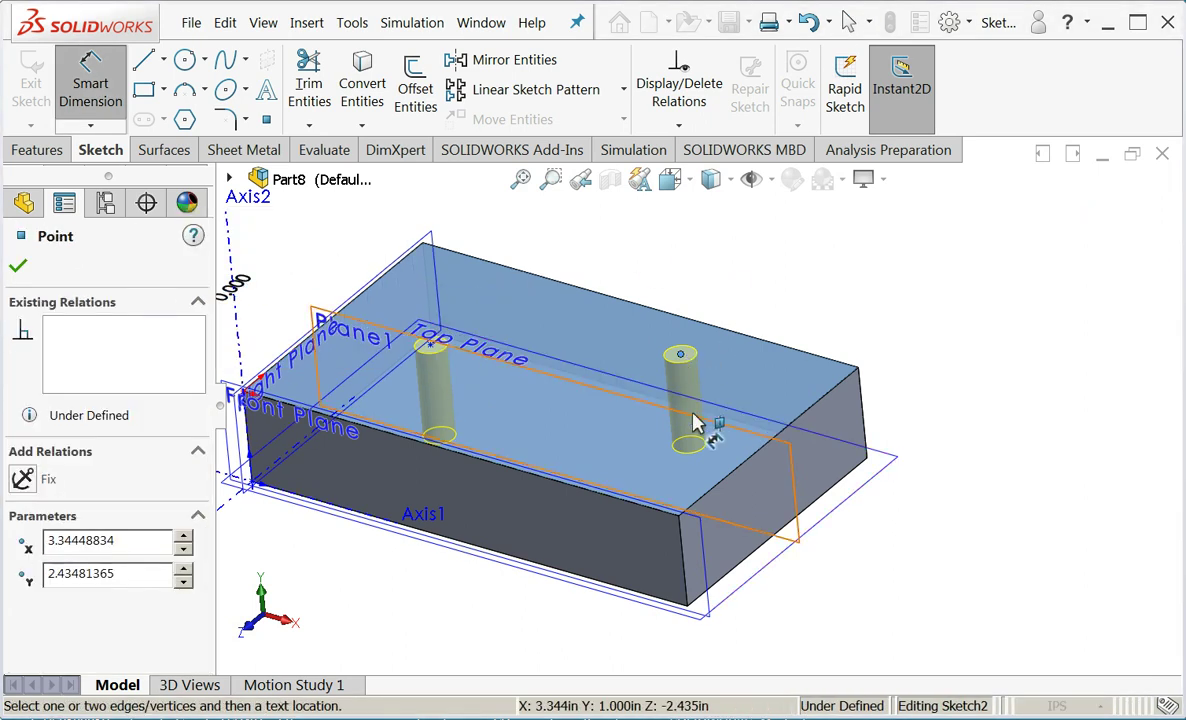
left_click(697, 425)
left_click(747, 388)
type("0")
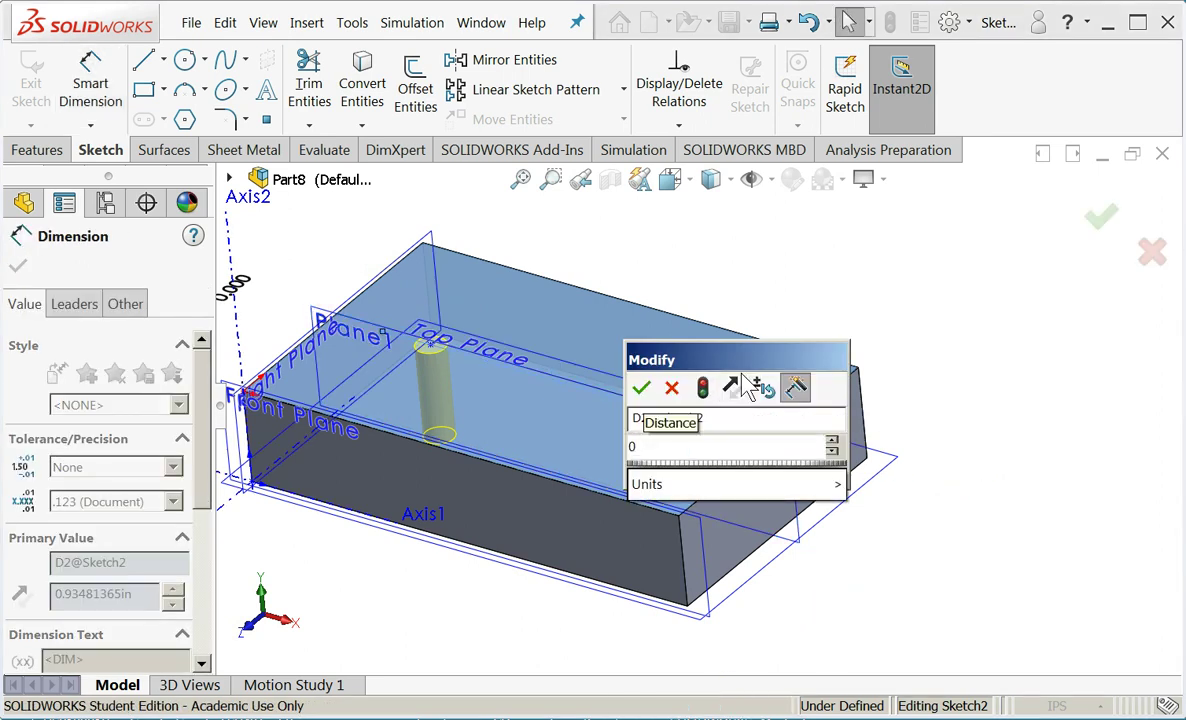
key("Return")
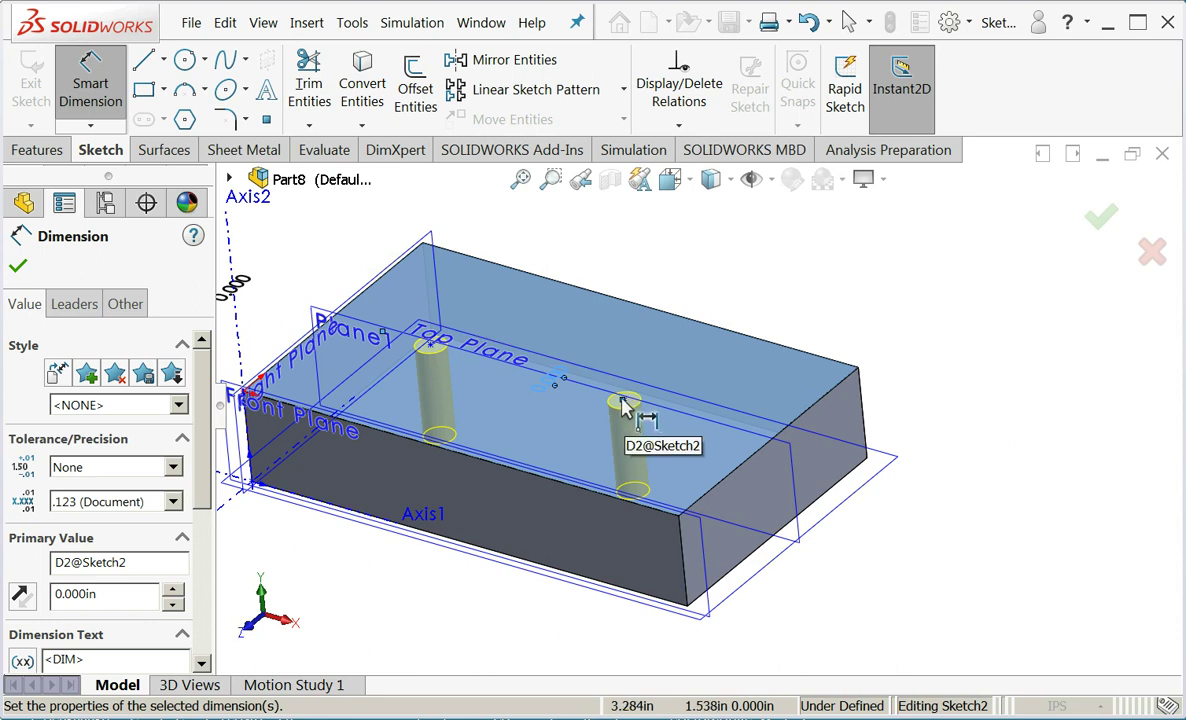
- Dimension one hole point 1 in from the block's end edge
key("Escape")
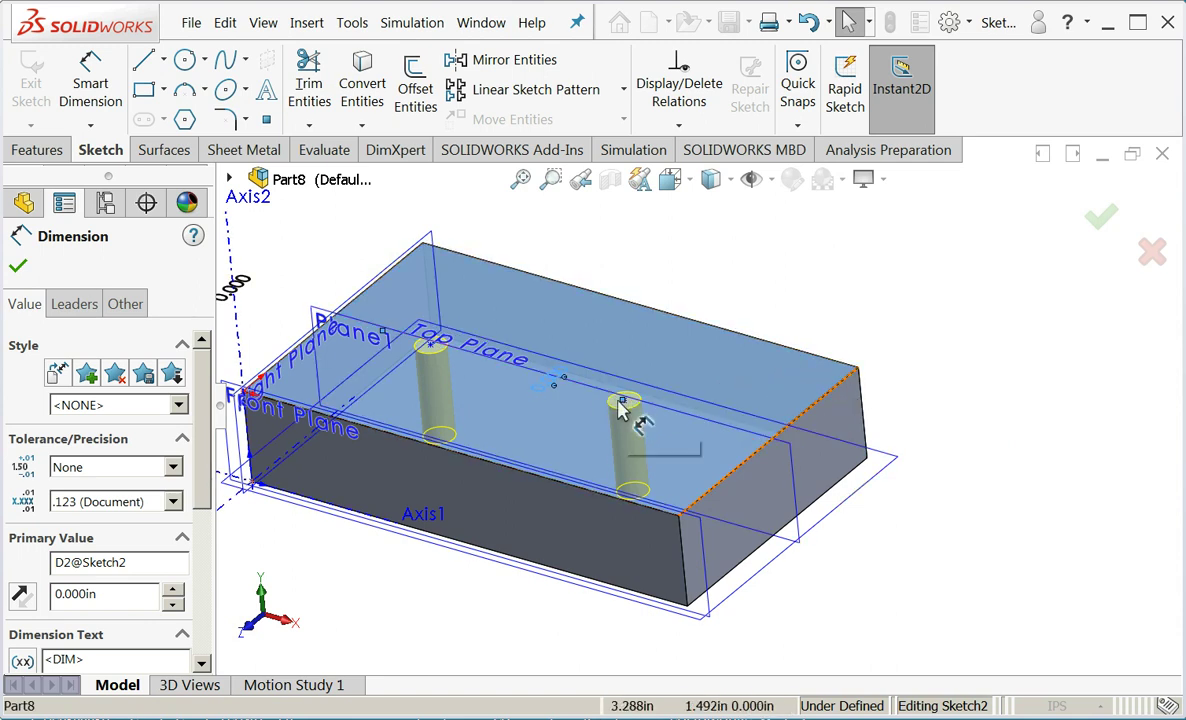
scroll(680, 402, "down", 3)
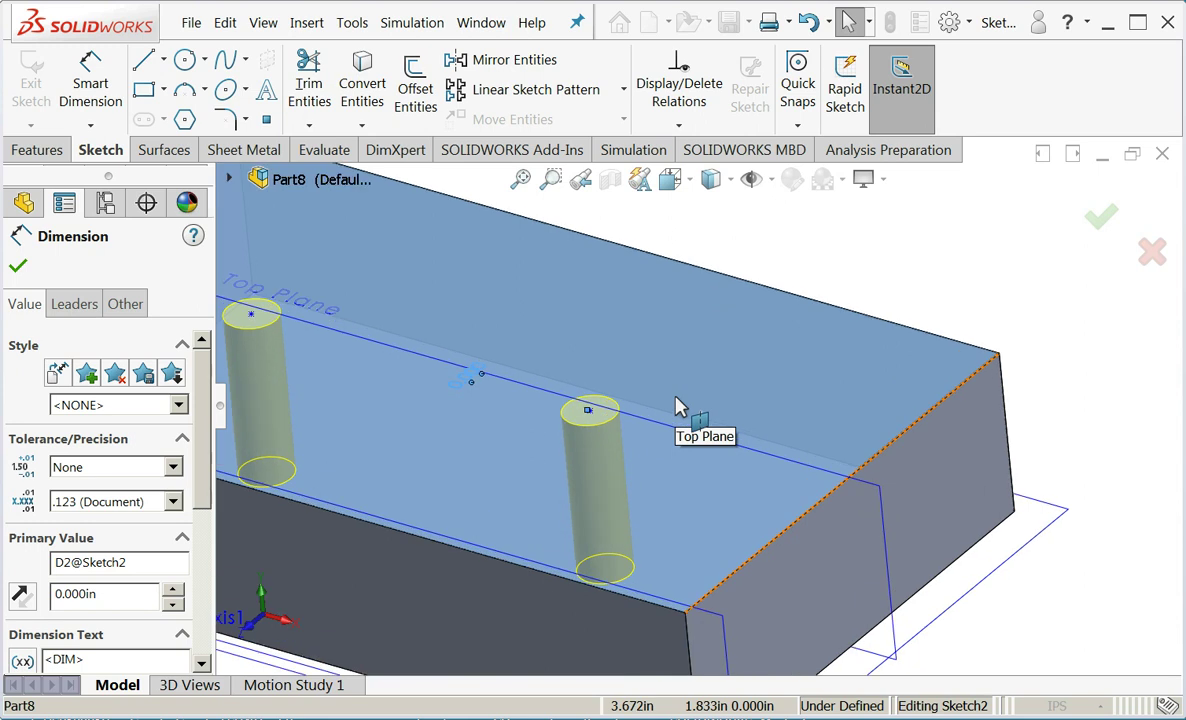
key("d")
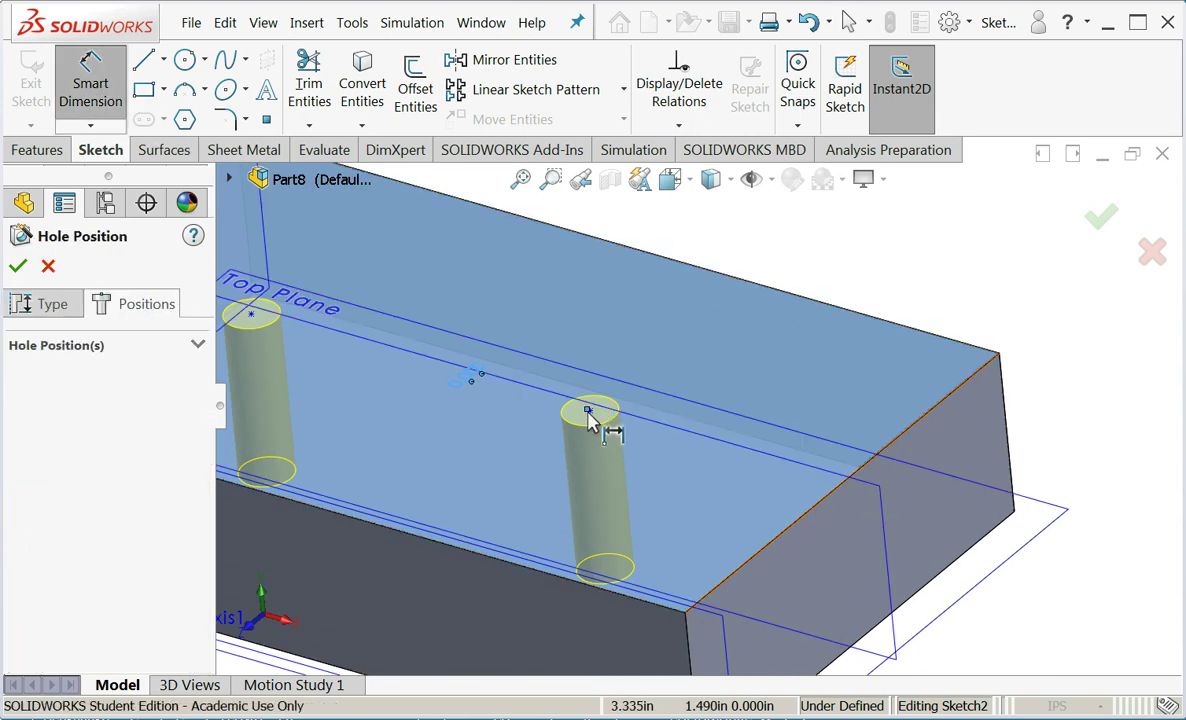
left_click(592, 414)
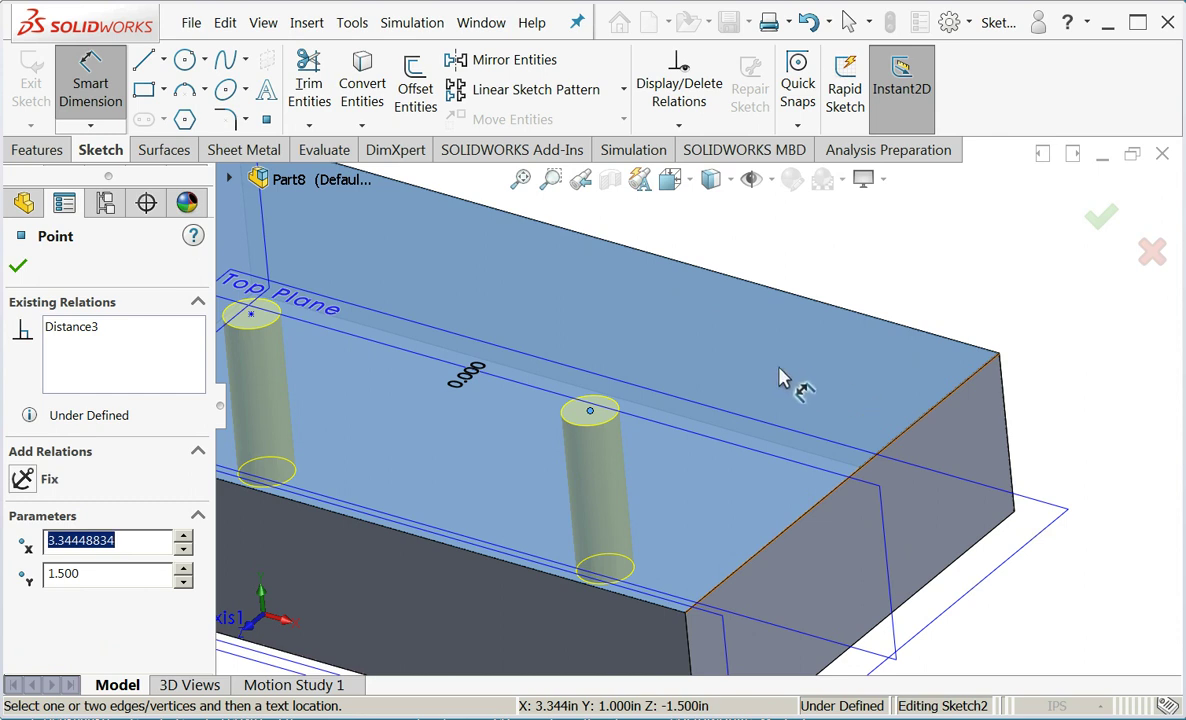
key("Escape")
left_click(91, 85)
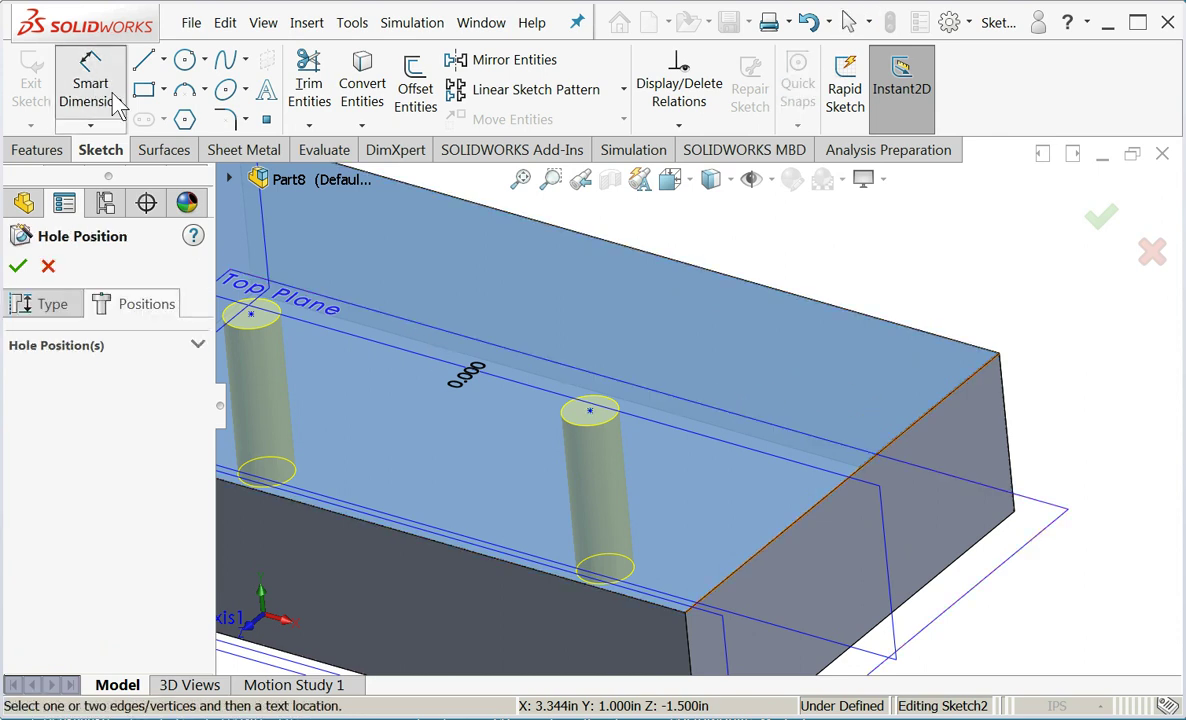
left_click(590, 413)
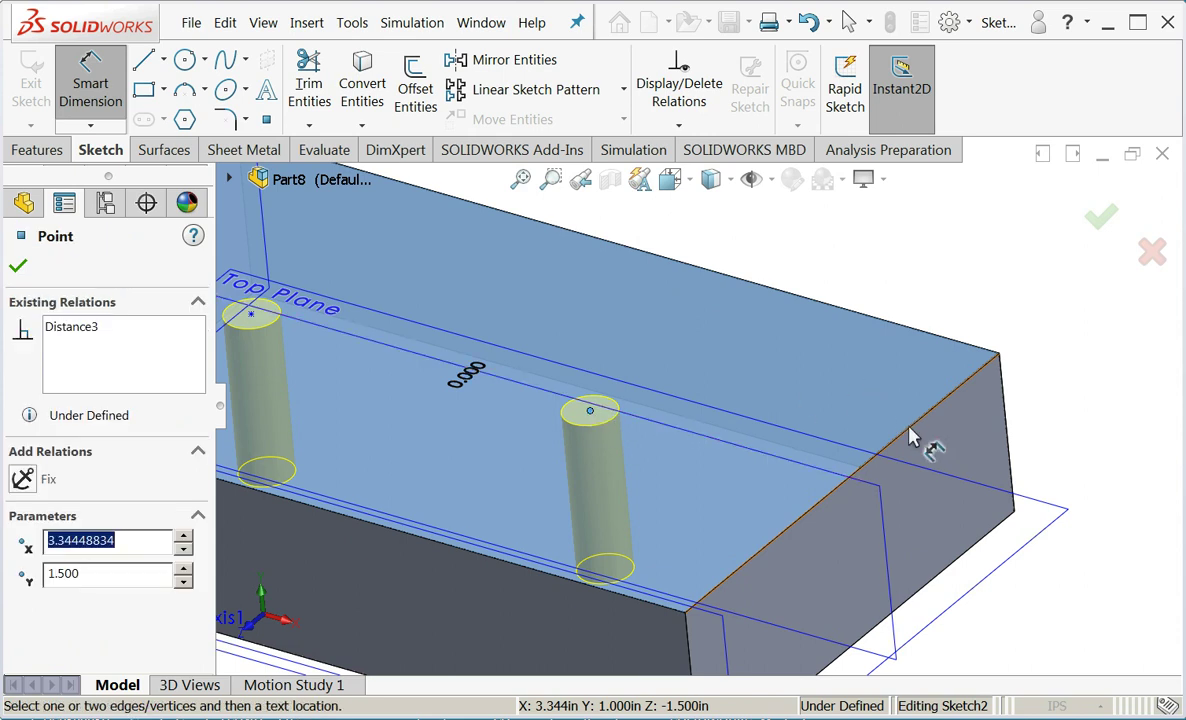
left_click(916, 435)
left_click(829, 392)
type("1.000in")
key("Return")
- Dimension the other hole point 1 in from the opposite edge and finish Tapped Hole1
scroll(821, 392, "up", 2)
scroll(340, 232, "down", 3)
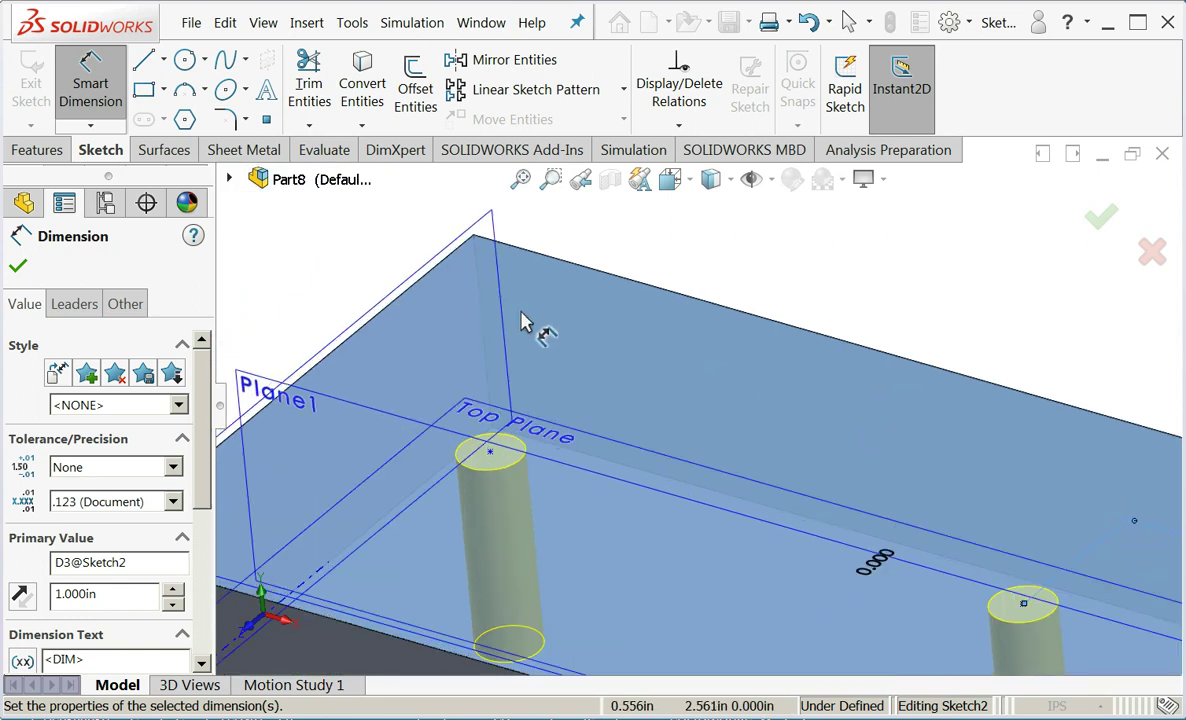
left_click(490, 452)
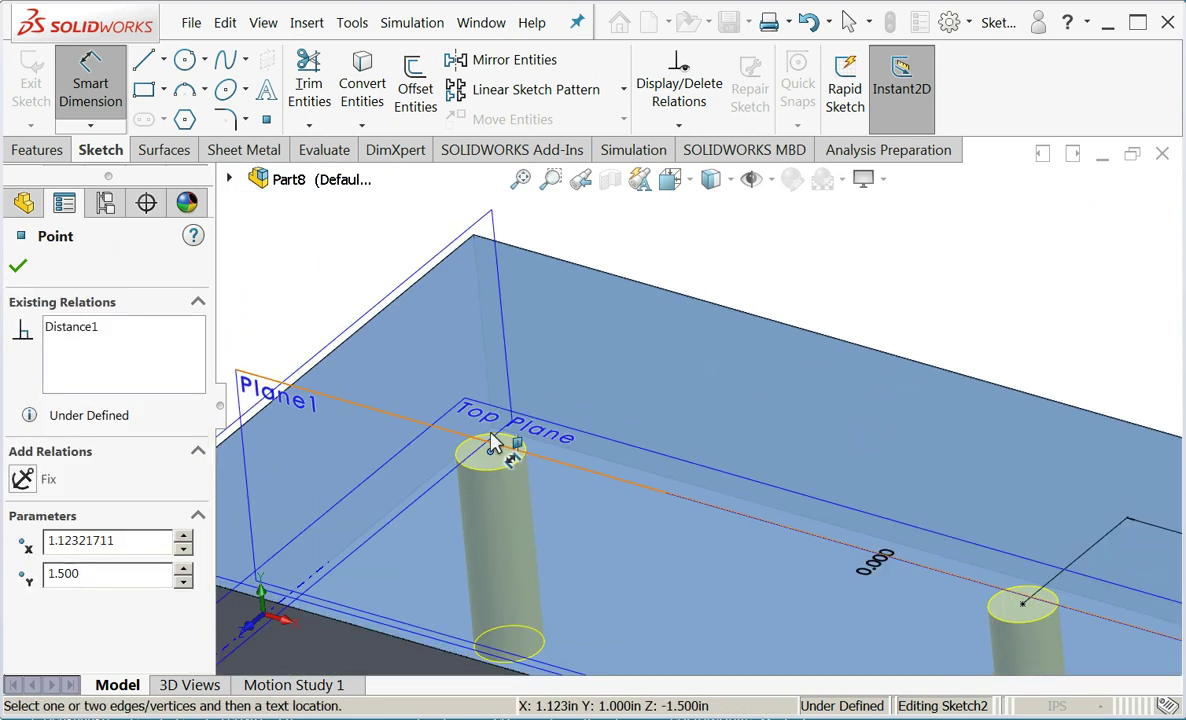
left_click(463, 252)
left_click(543, 315)
type("1")
key("Return")
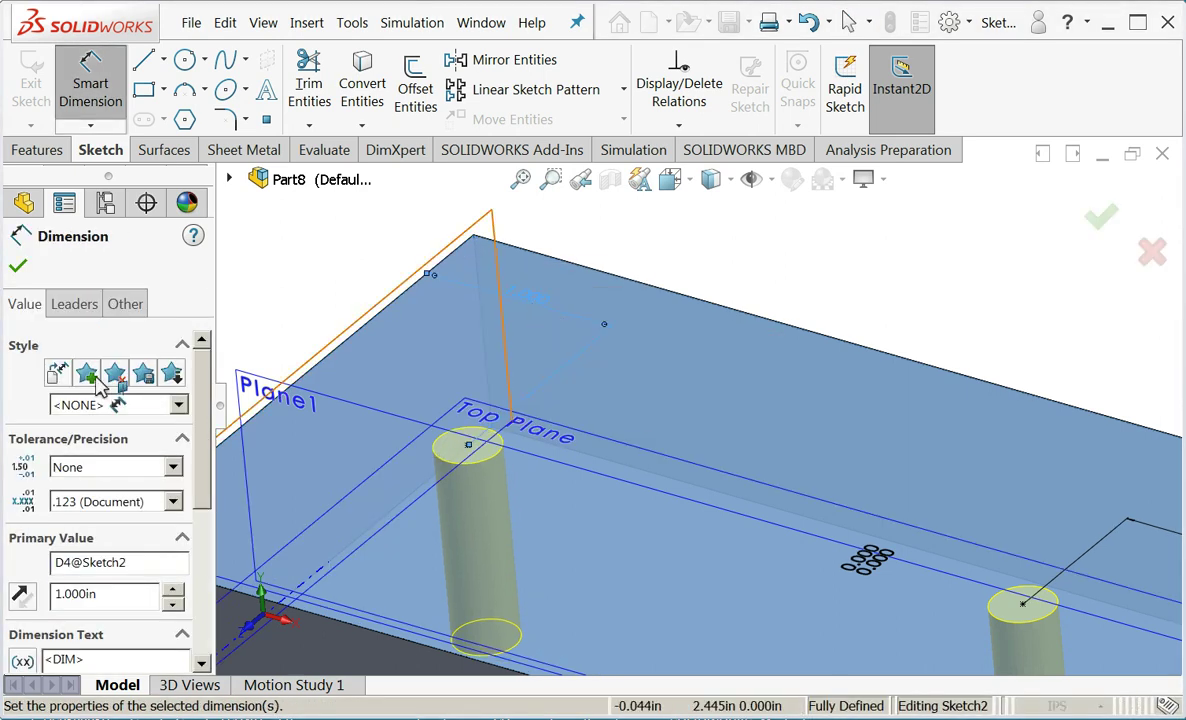
left_click(17, 266)
left_click(19, 266)
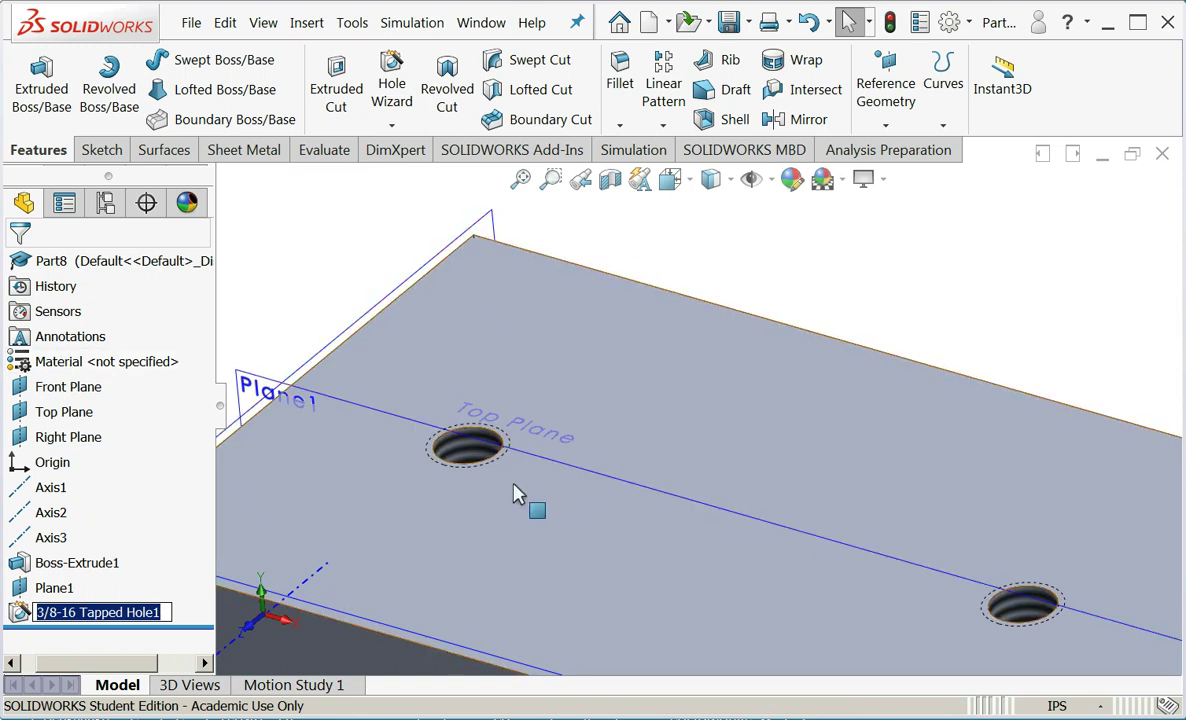
scroll(508, 466, "down", 3)
scroll(505, 462, "down", 2)
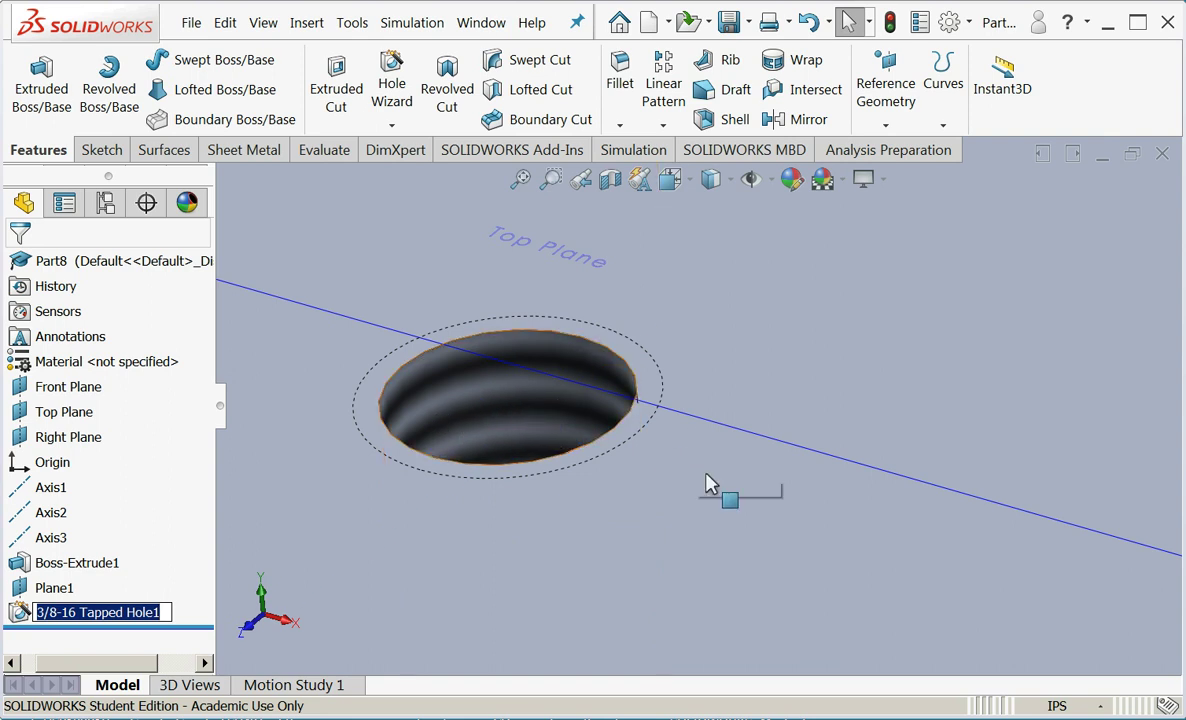
scroll(749, 543, "up", 5)
scroll(752, 549, "up", 3)
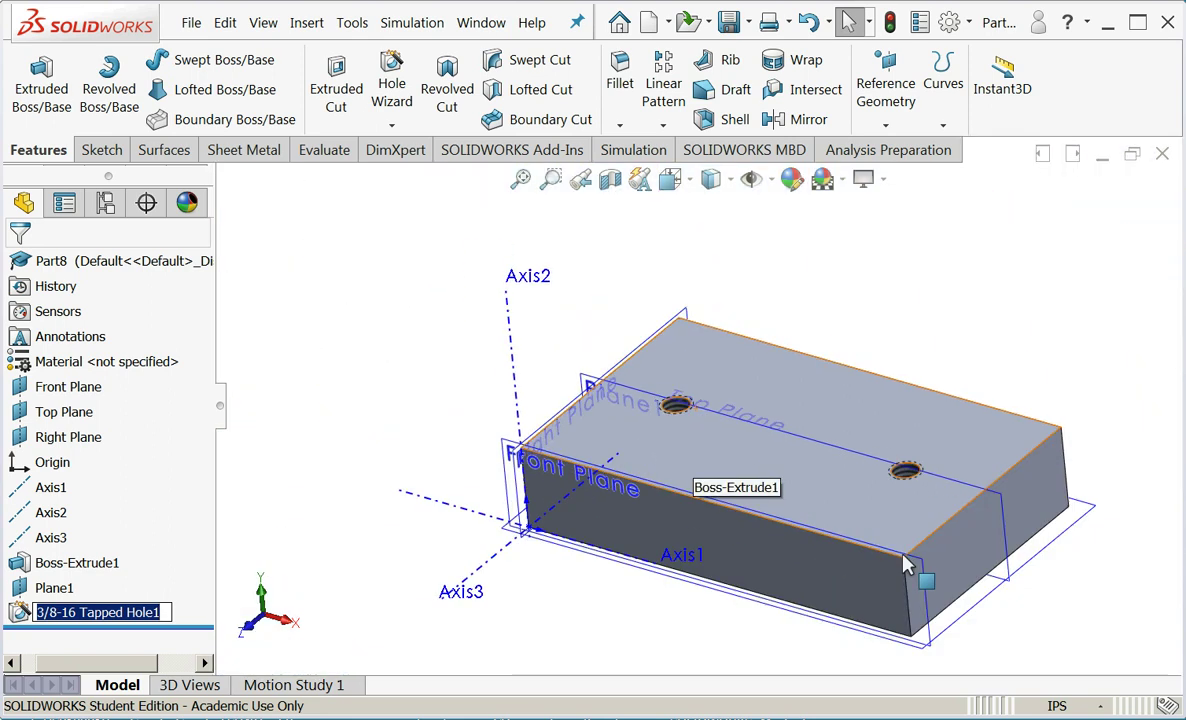
scroll(975, 468, "down", 2)
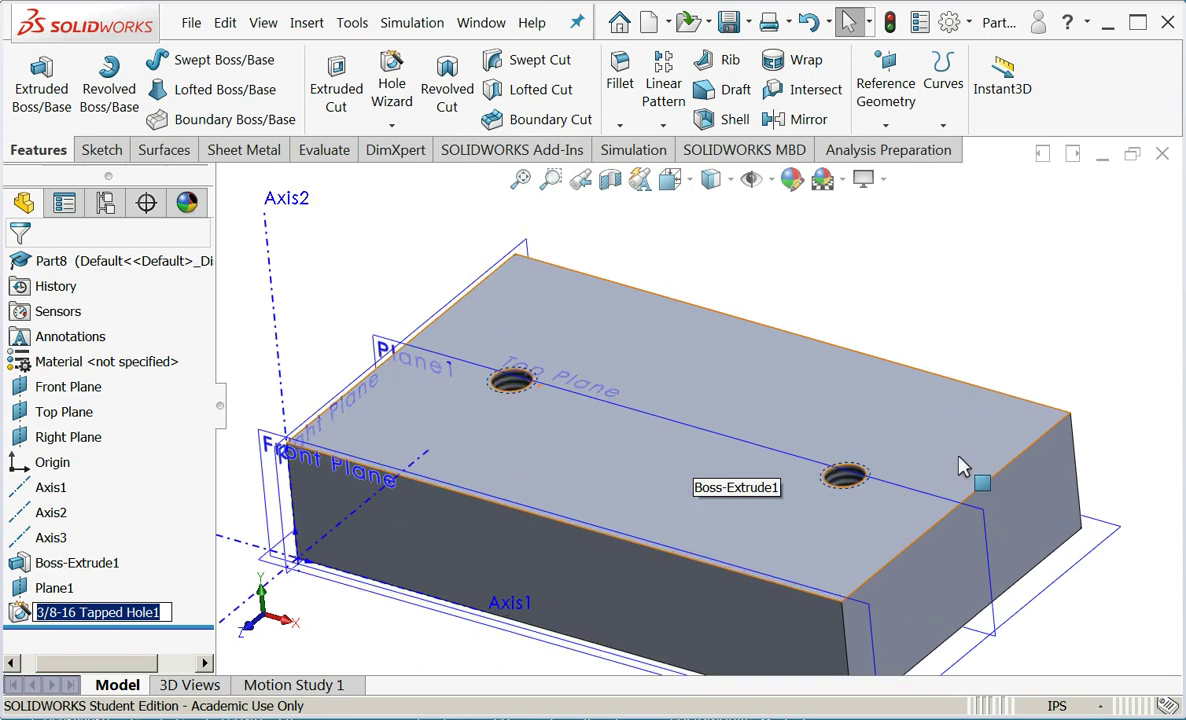
key("Return")
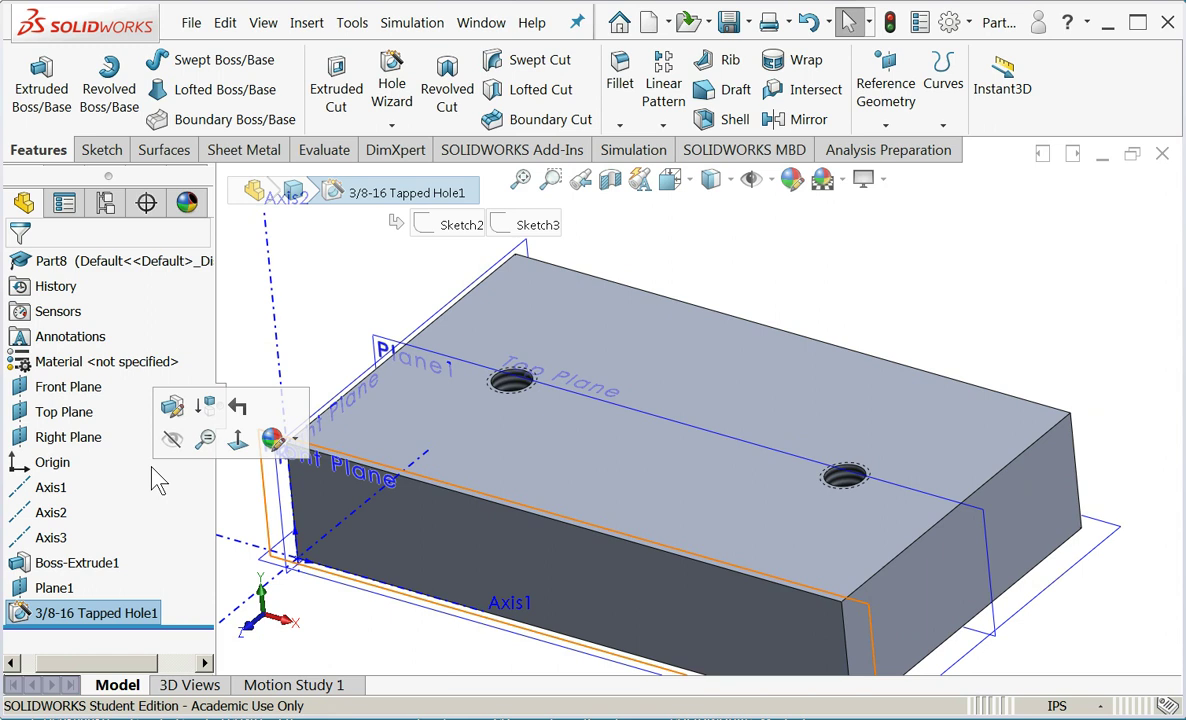
- Edit Boss-Extrude1's Sketch1, change the 3.000 dimension to 1.000, and exit the sketch
left_click(36, 564)
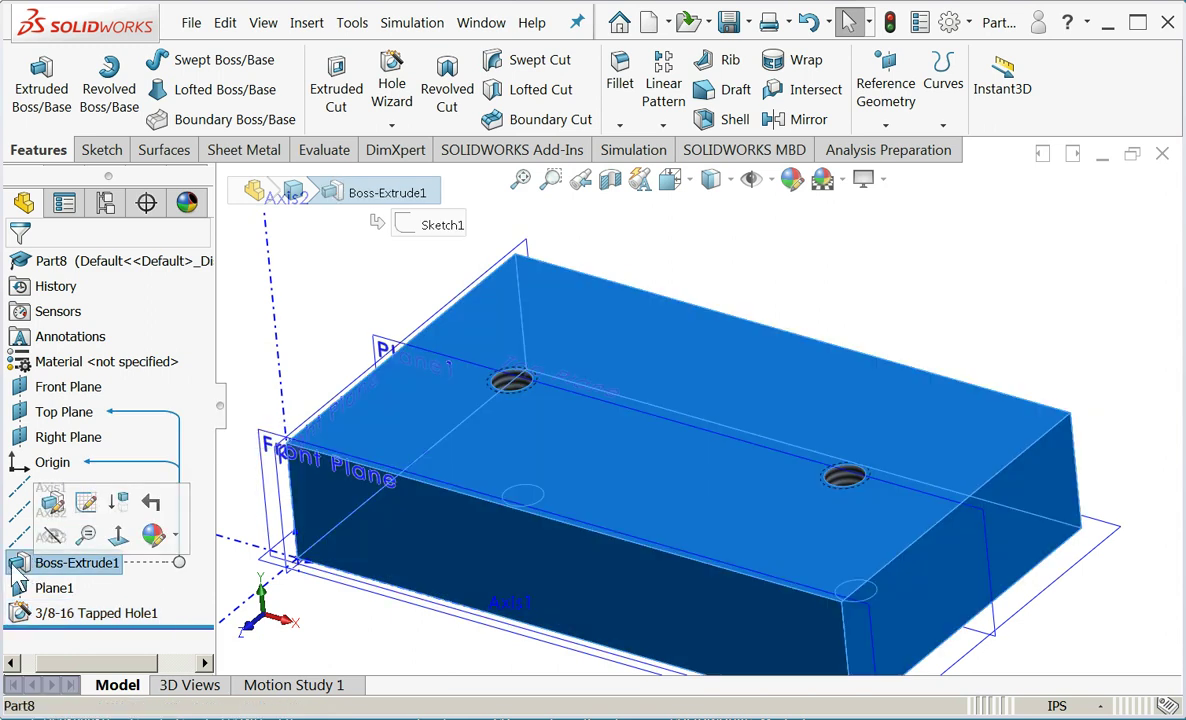
left_click_drag(71, 660, 14, 646)
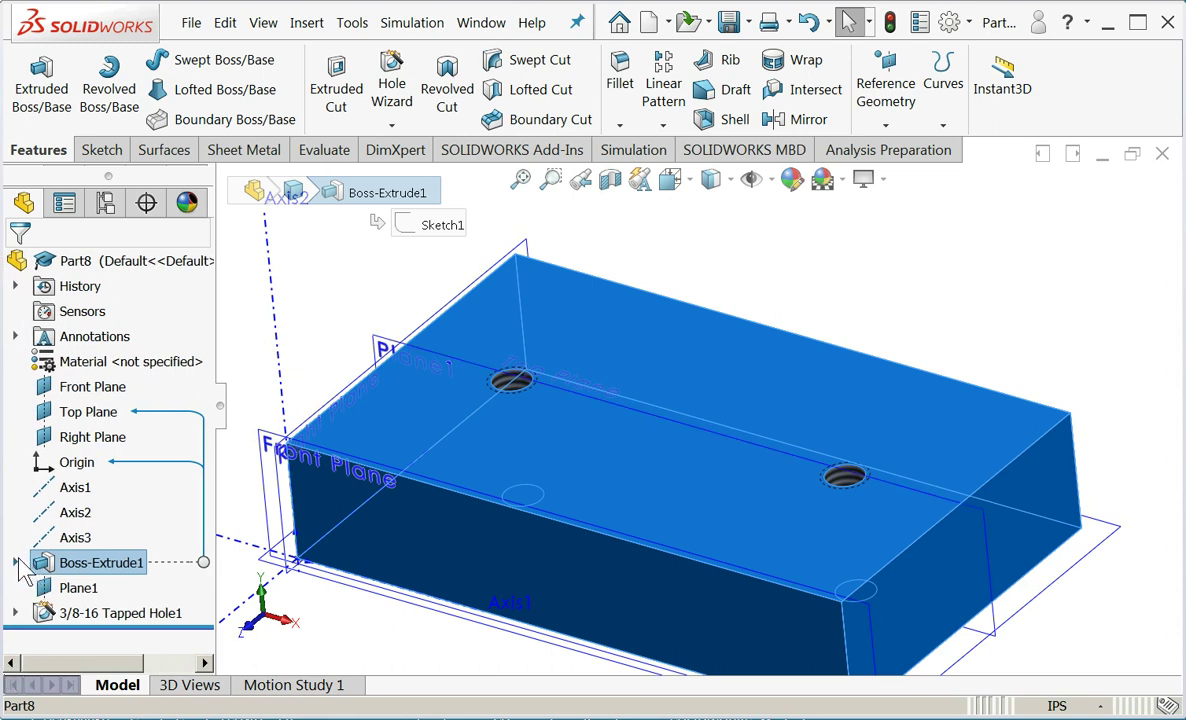
left_click(15, 563)
right_click(85, 587)
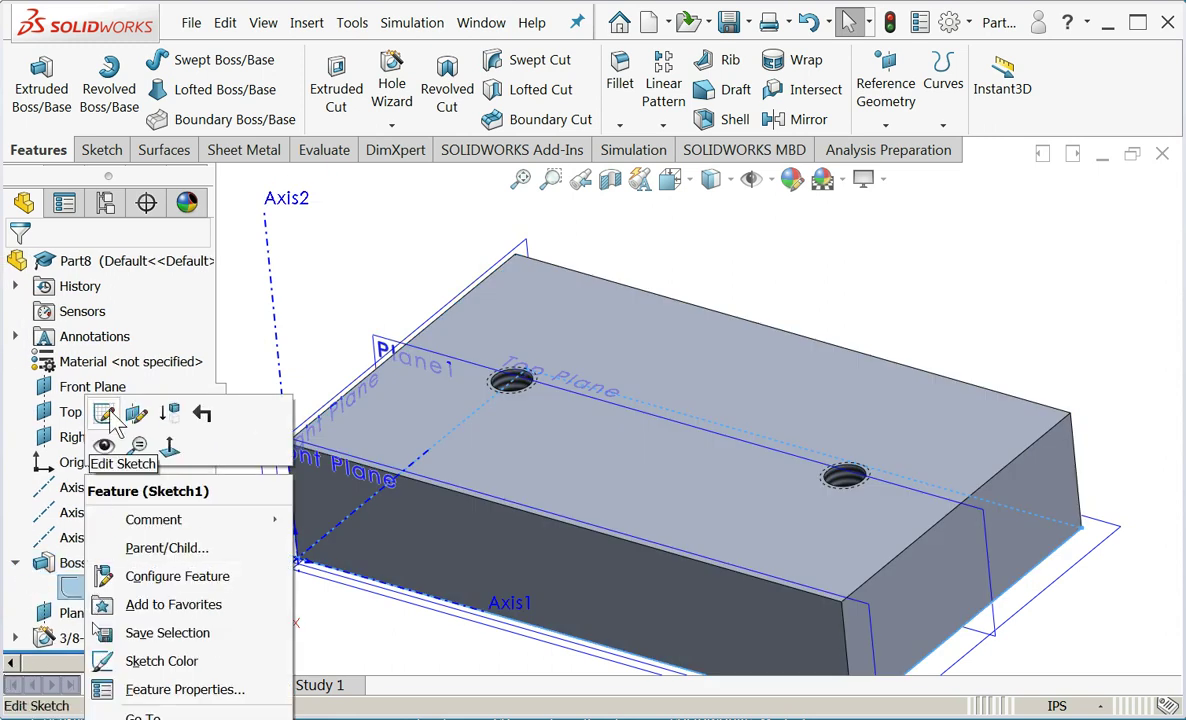
left_click(104, 413)
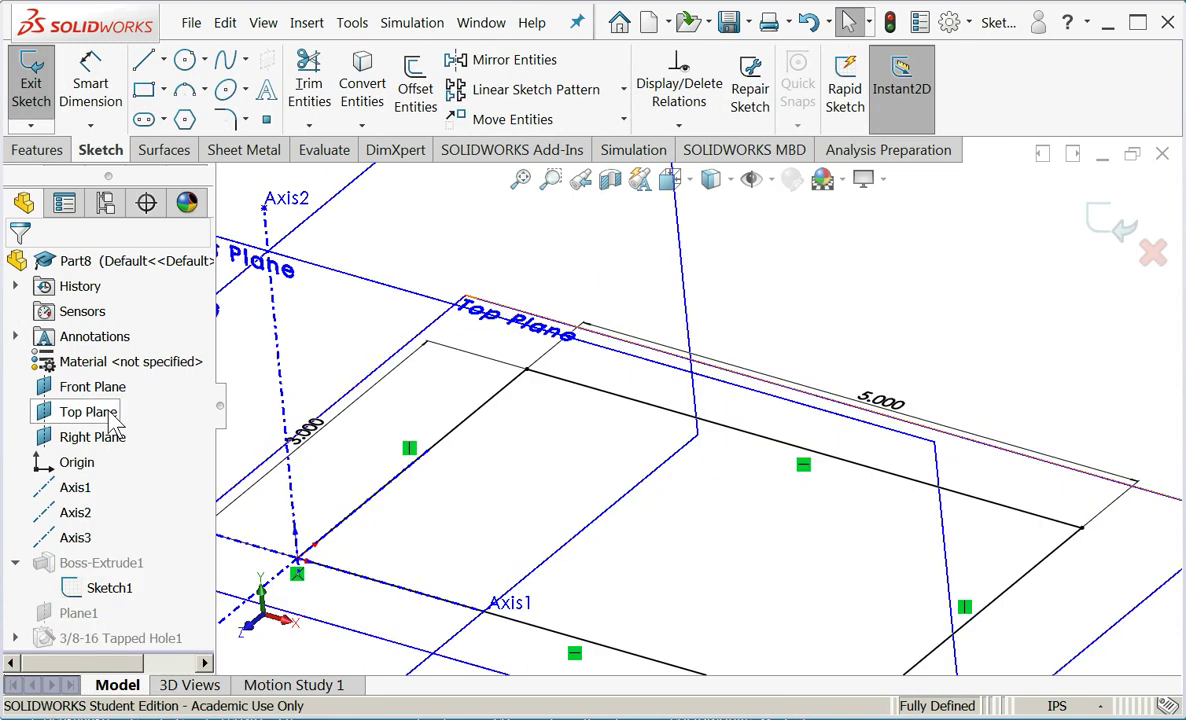
double_click(310, 433)
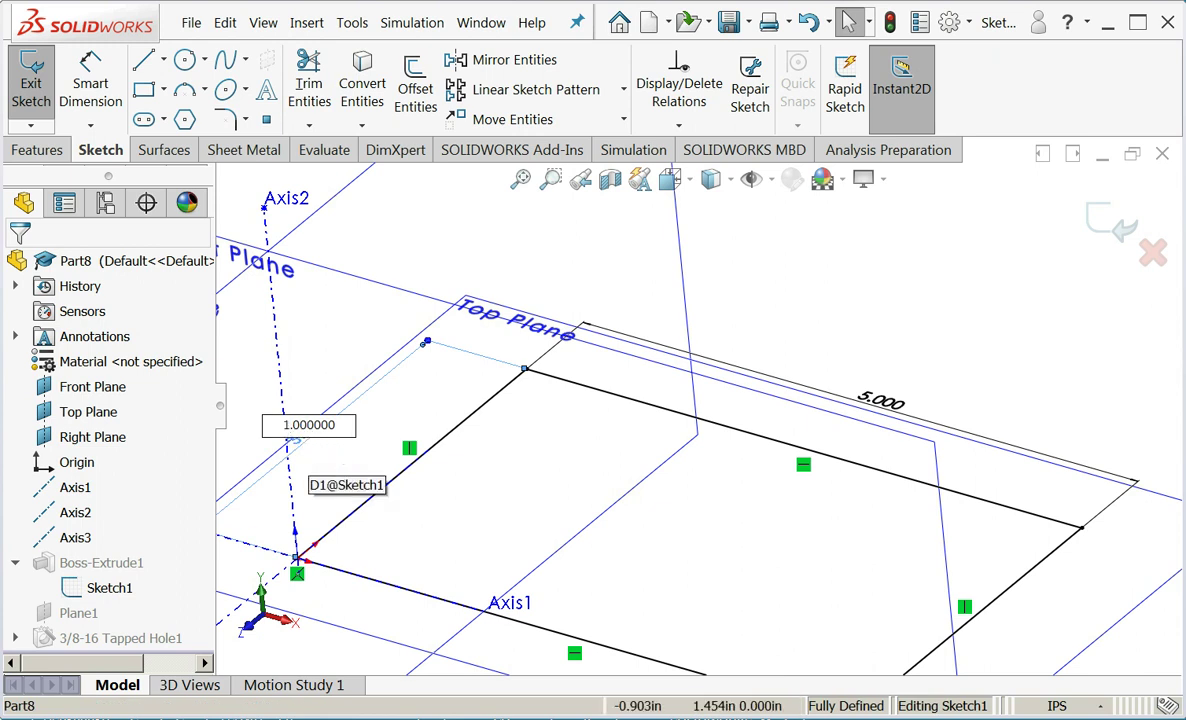
key("Return")
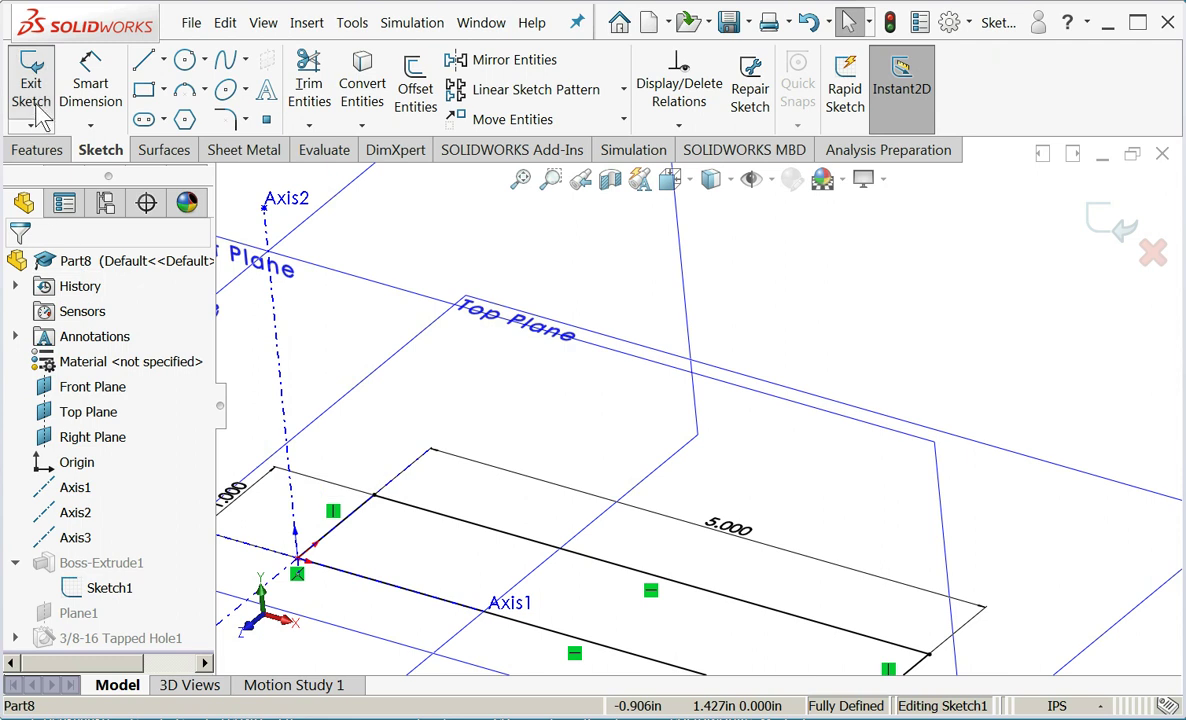
left_click(30, 90)
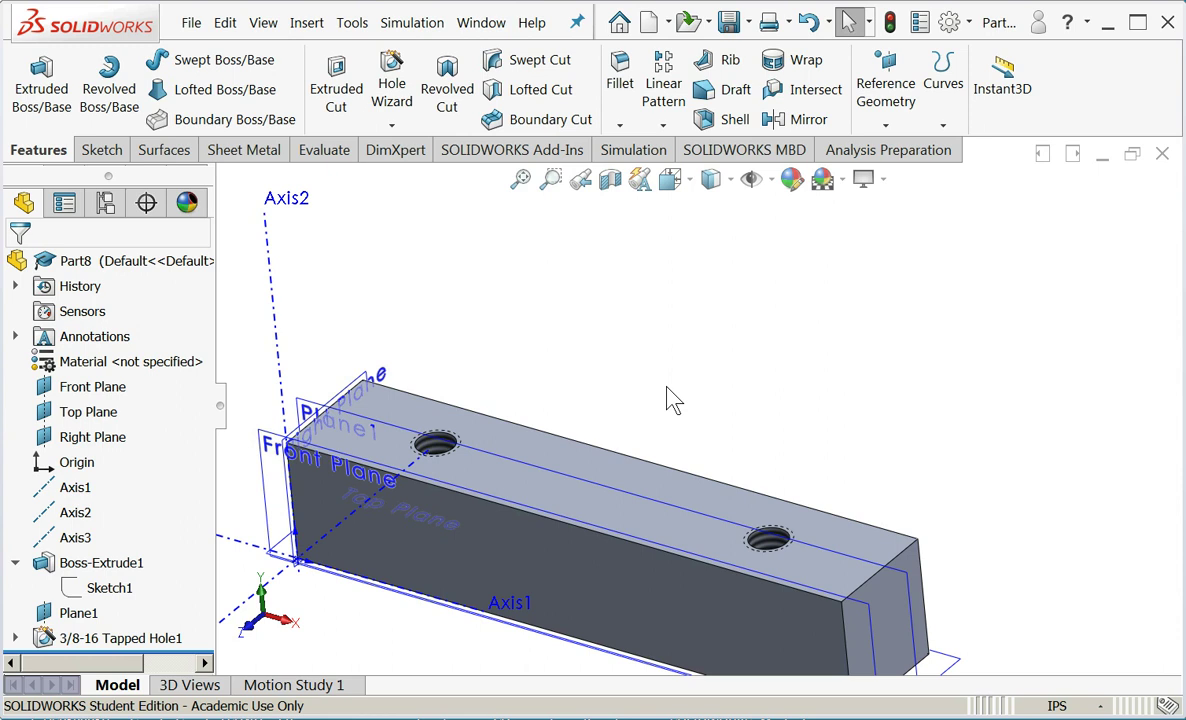
- Fit the part in view and create a new part, Part9, from Part_template
left_click(520, 178)
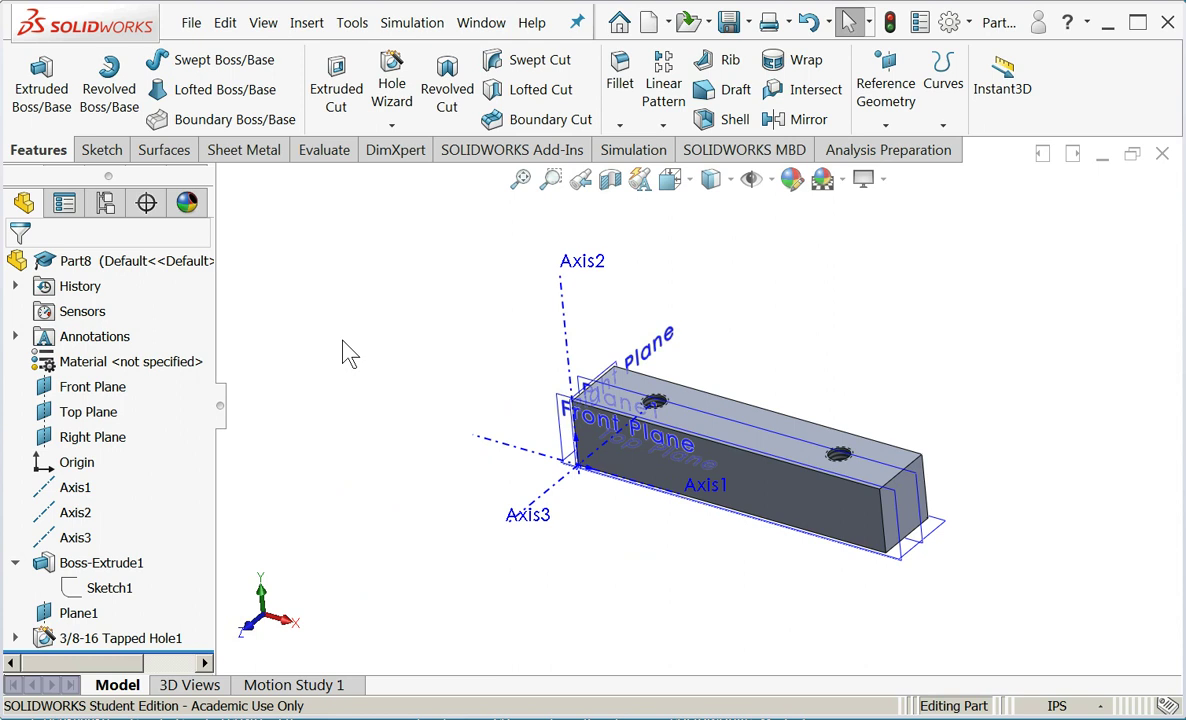
left_click(648, 22)
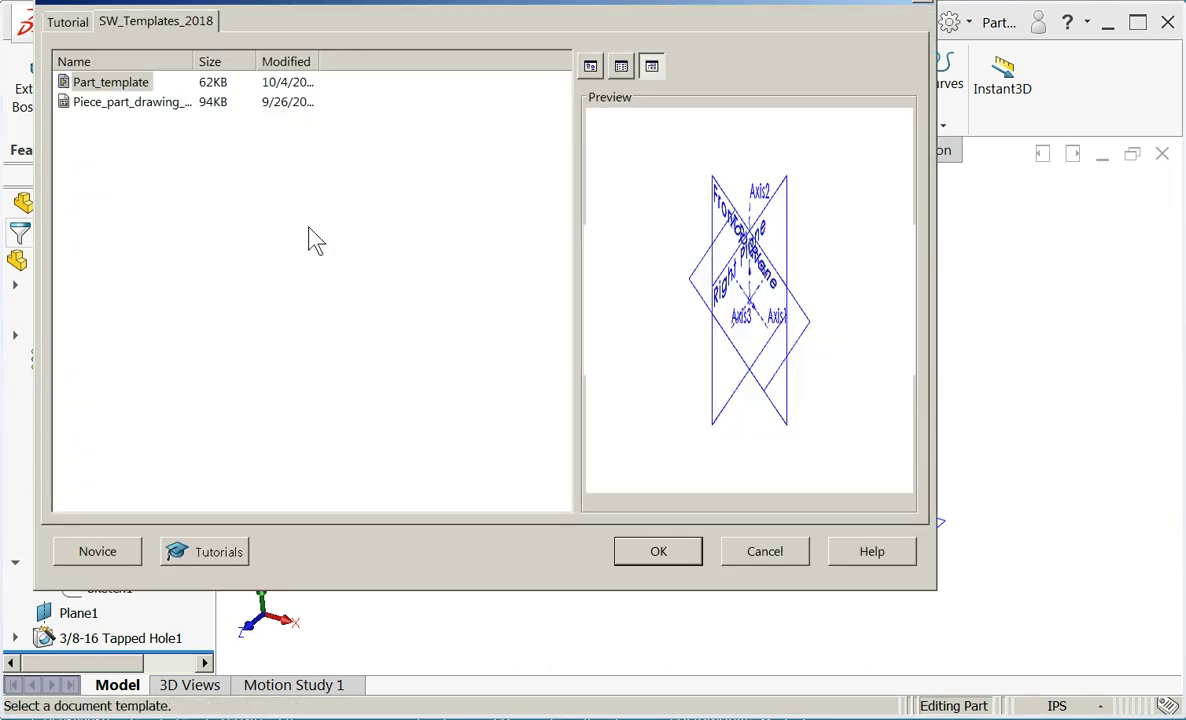
double_click(118, 82)
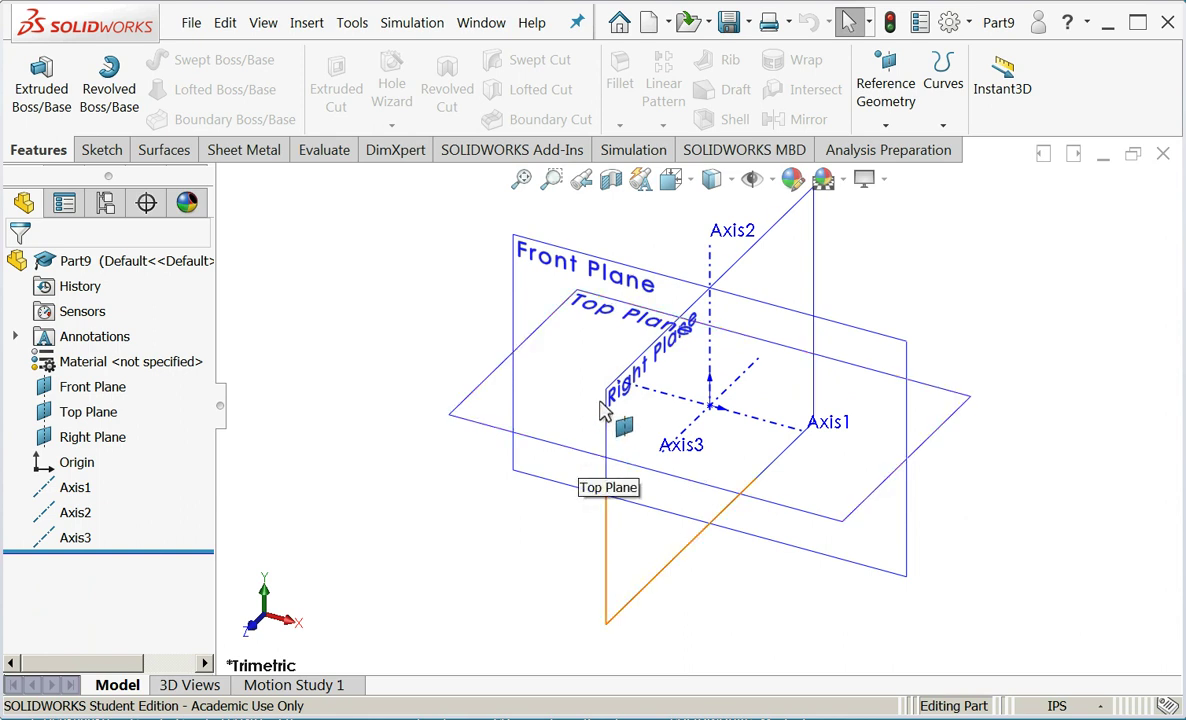
right_click(612, 414)
- On the Right Plane, sketch an origin-centred circle dimensioned to a 2 in diameter
left_click(661, 378)
left_click(184, 59)
left_click(698, 441)
left_click(762, 504)
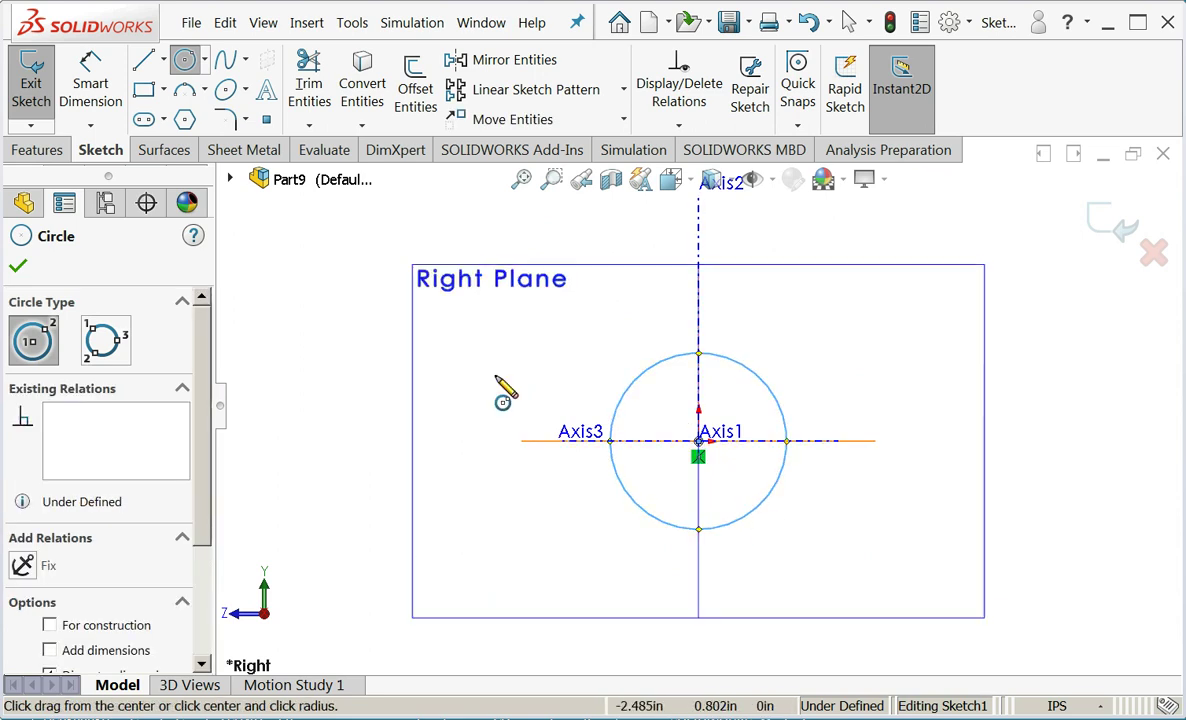
left_click(90, 85)
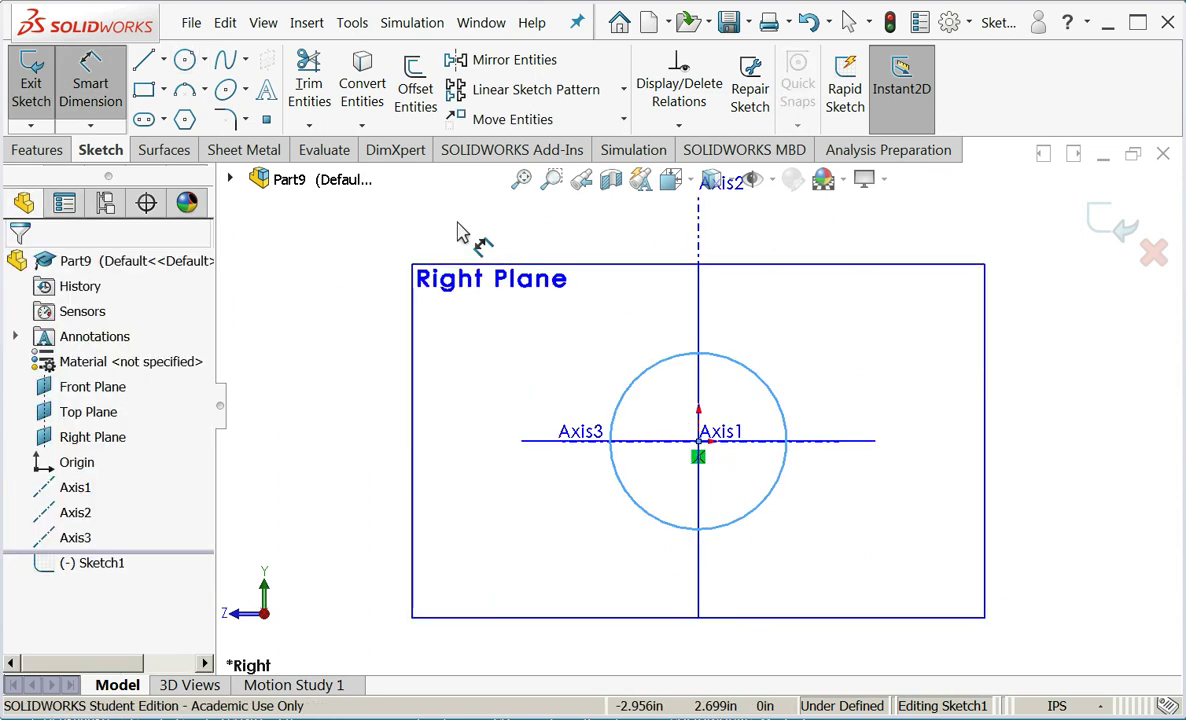
left_click(636, 382)
left_click(591, 352)
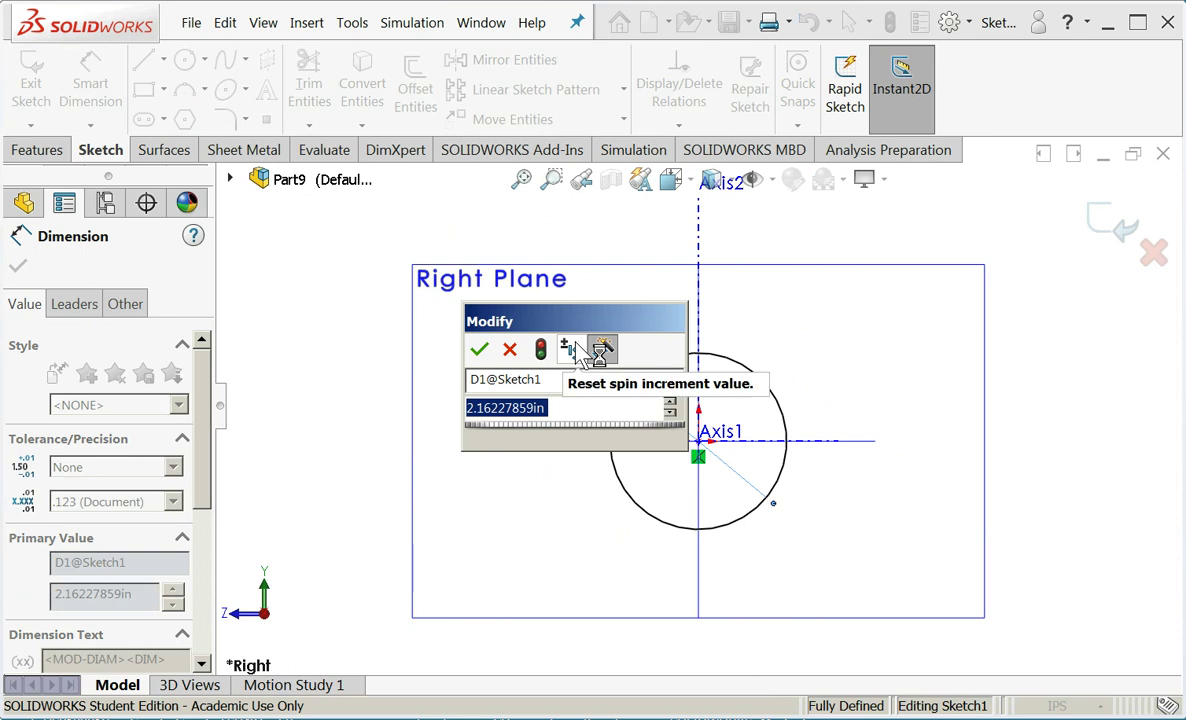
type("2")
key("Return")
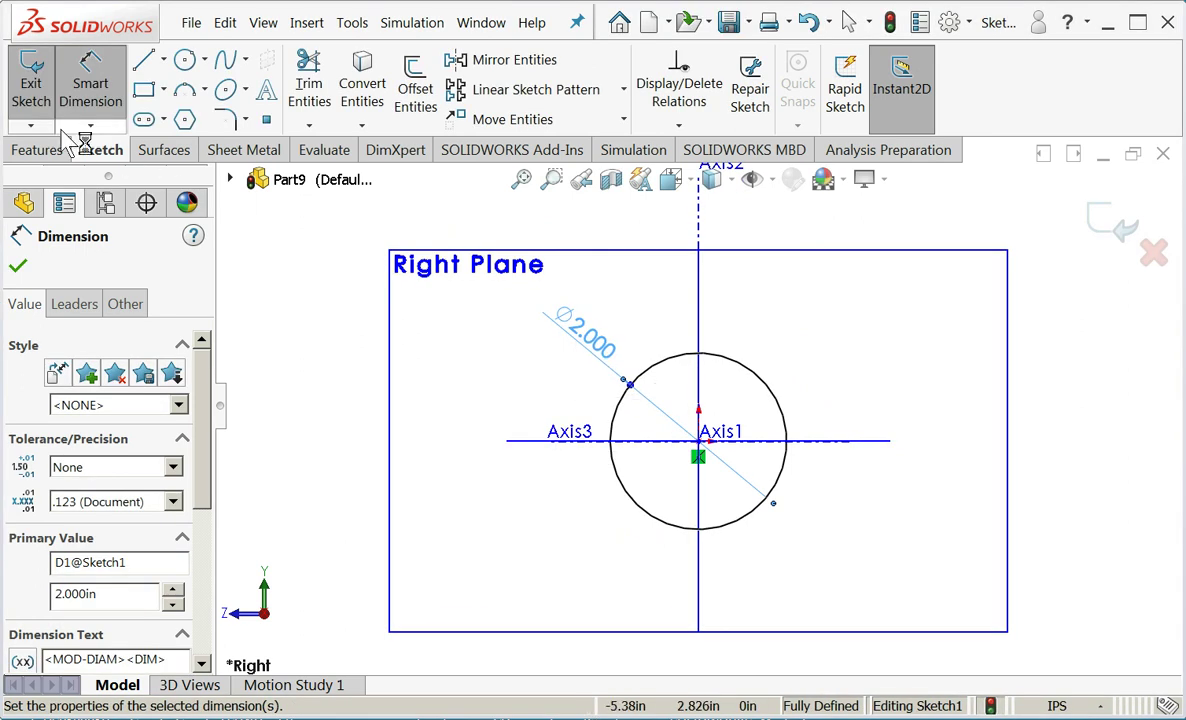
left_click(30, 90)
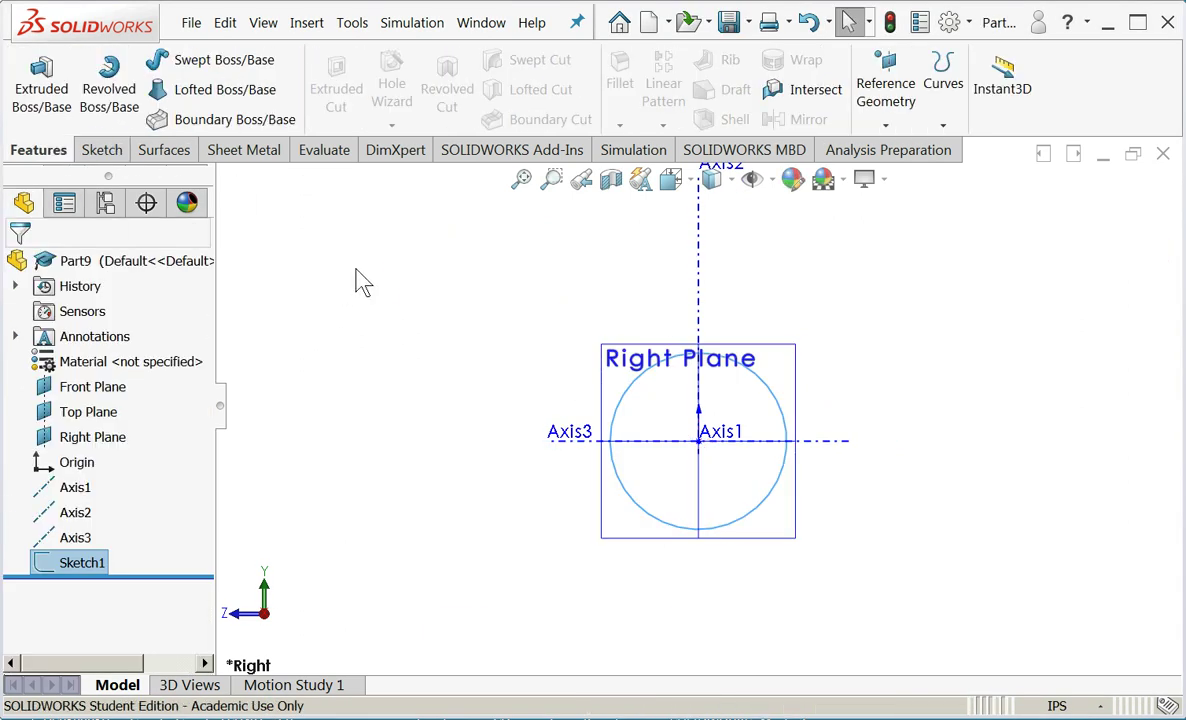
- Extrude the circle sketch Blind to a depth of 12 in as Boss-Extrude1
mouse_move(360, 281)
middle_mouse_down()
mouse_move(411, 320)
mouse_move(397, 369)
middle_mouse_up()
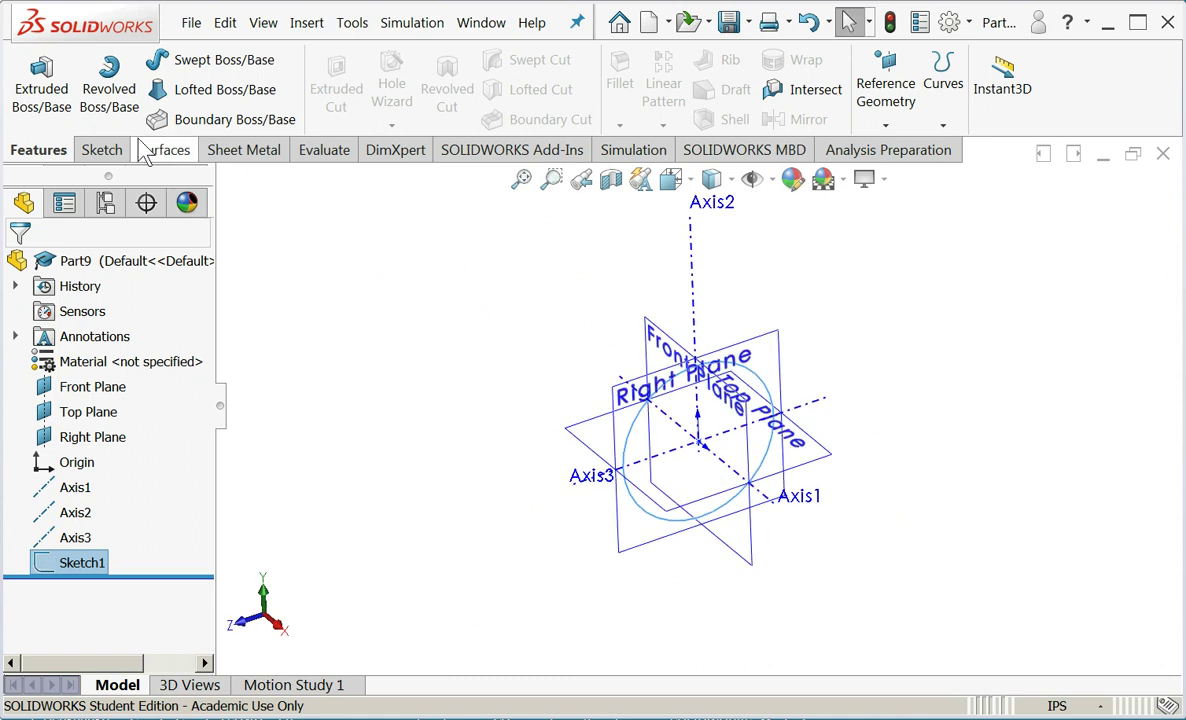
left_click(57, 108)
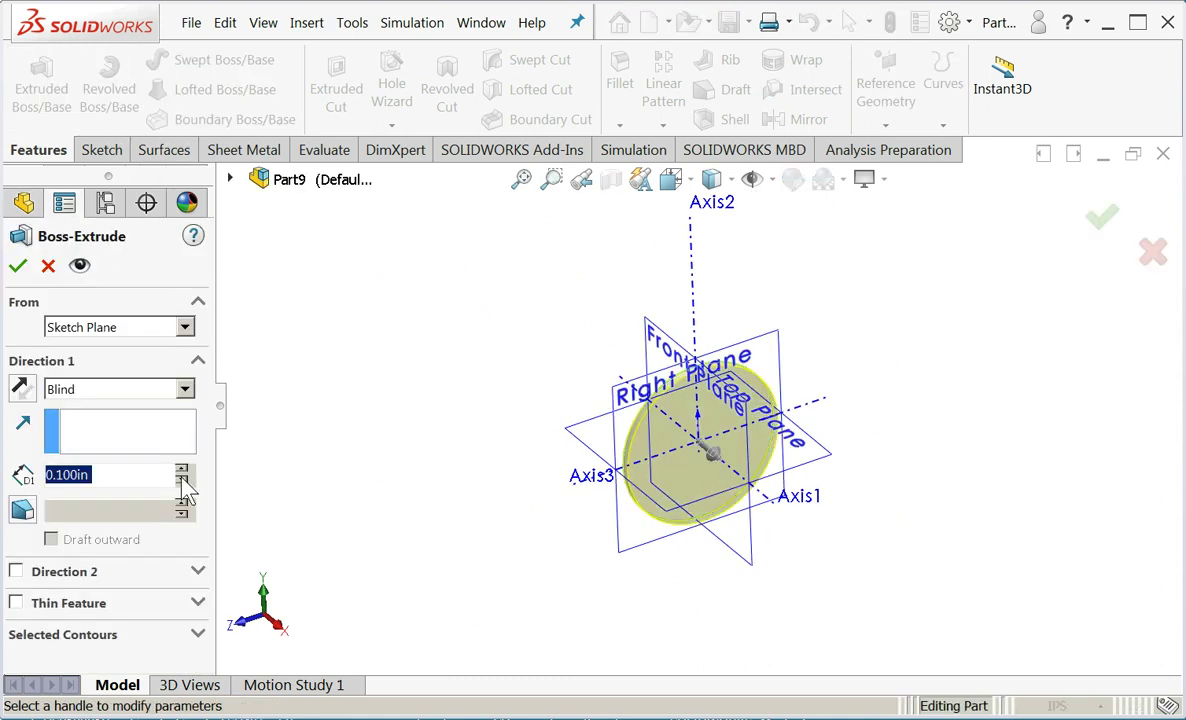
left_click_drag(164, 471, 72, 472)
type("12")
key("Return")
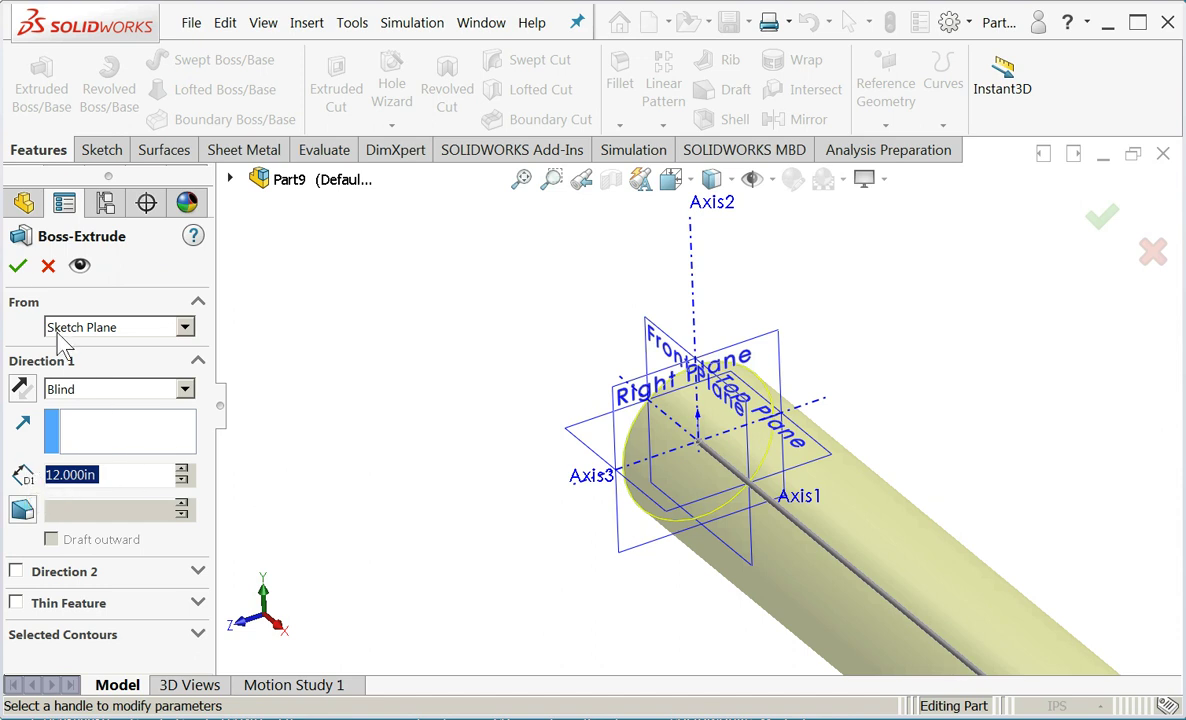
left_click(18, 266)
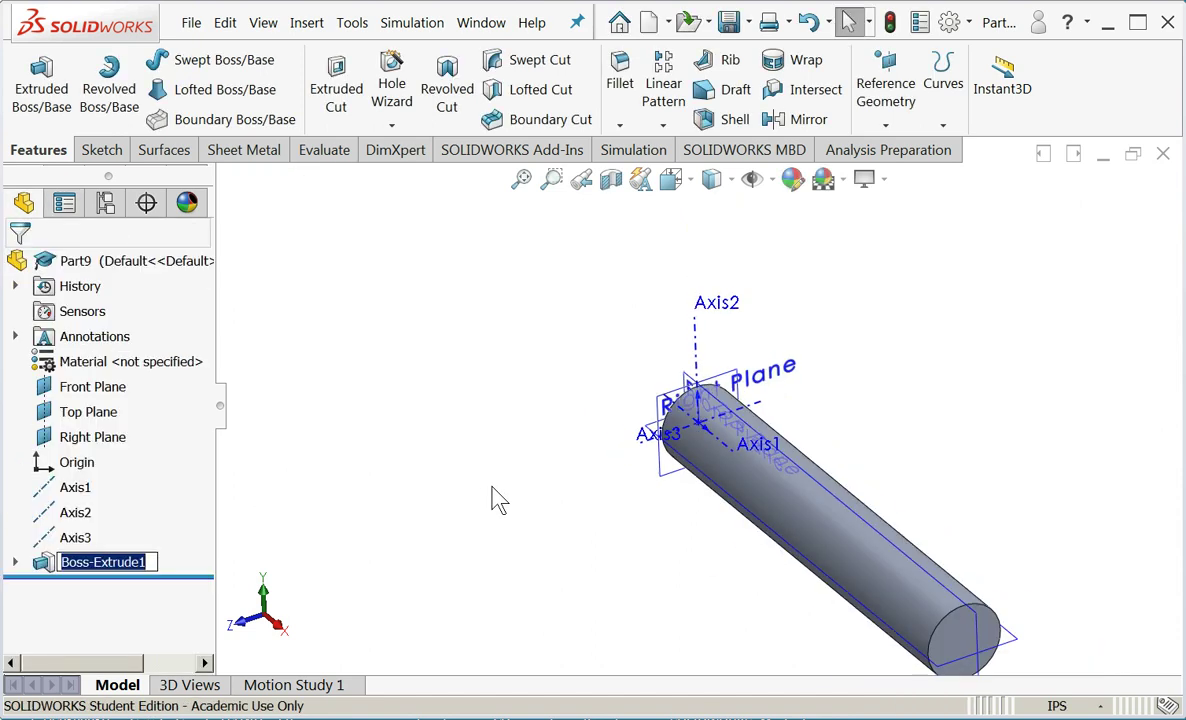
middle_click_drag(497, 500, 531, 435)
scroll(1027, 577, "down", 5)
scroll(1007, 600, "up", 2)
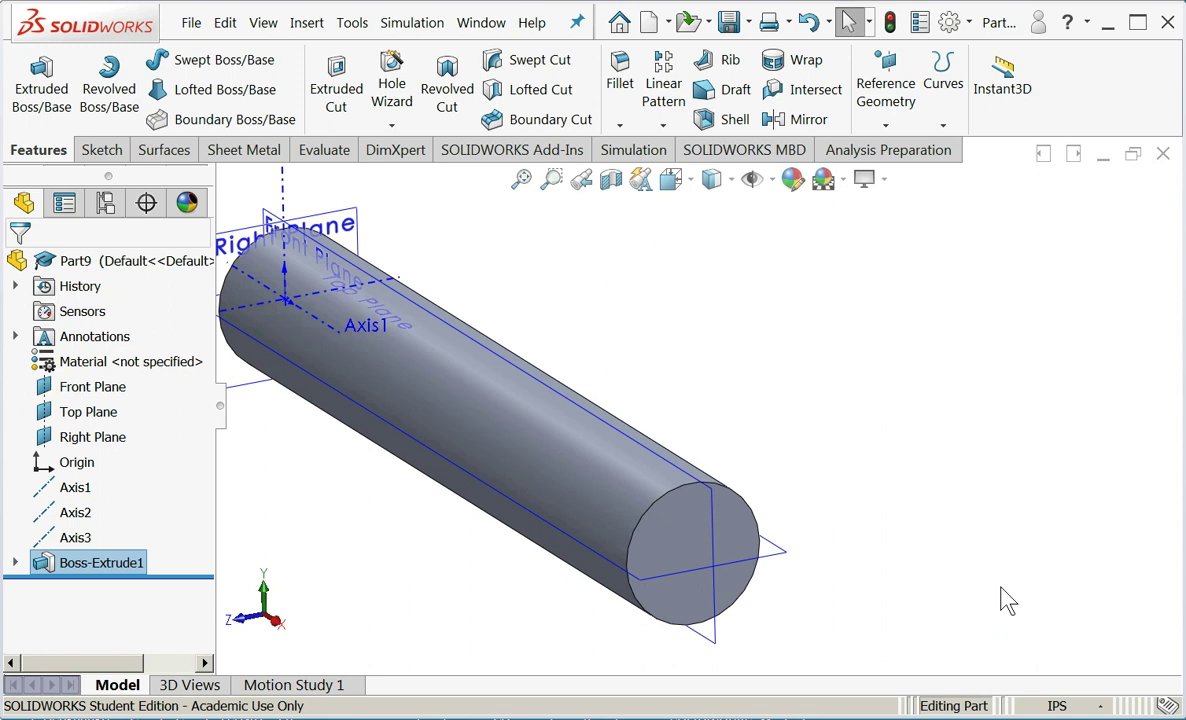
- Begin a reference plane using the shaft's curved face (Tangent) and Top Plane as references
left_click(882, 126)
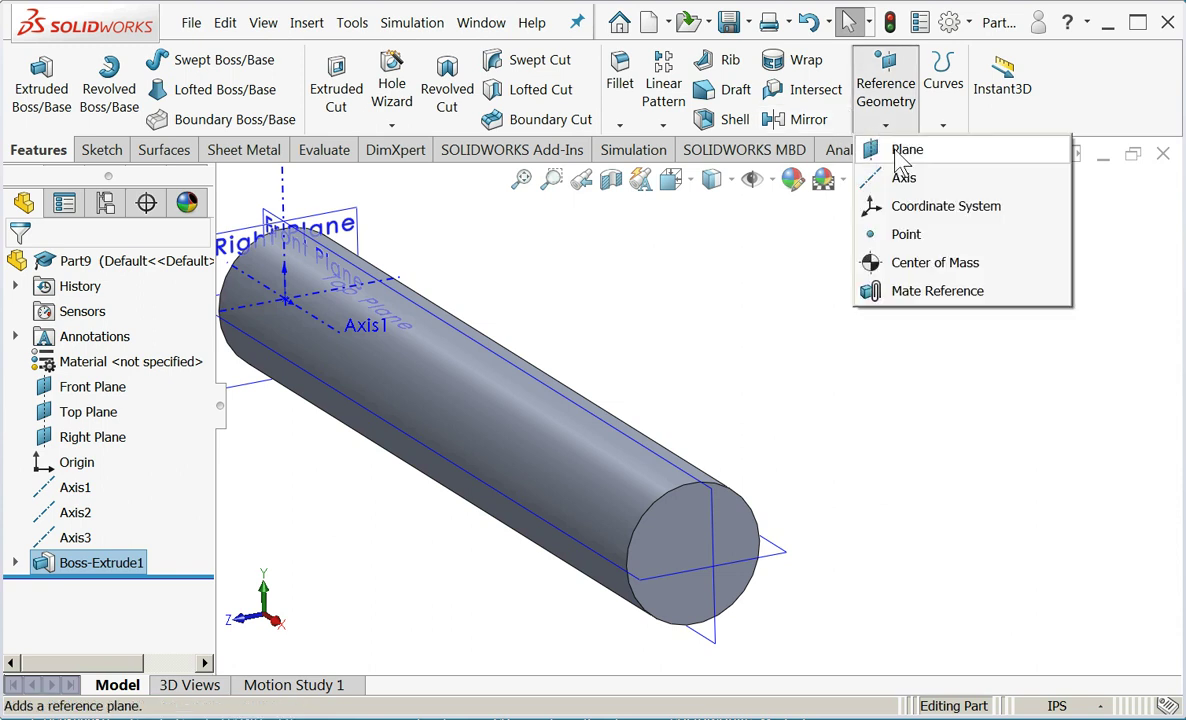
left_click(886, 148)
left_click(508, 450)
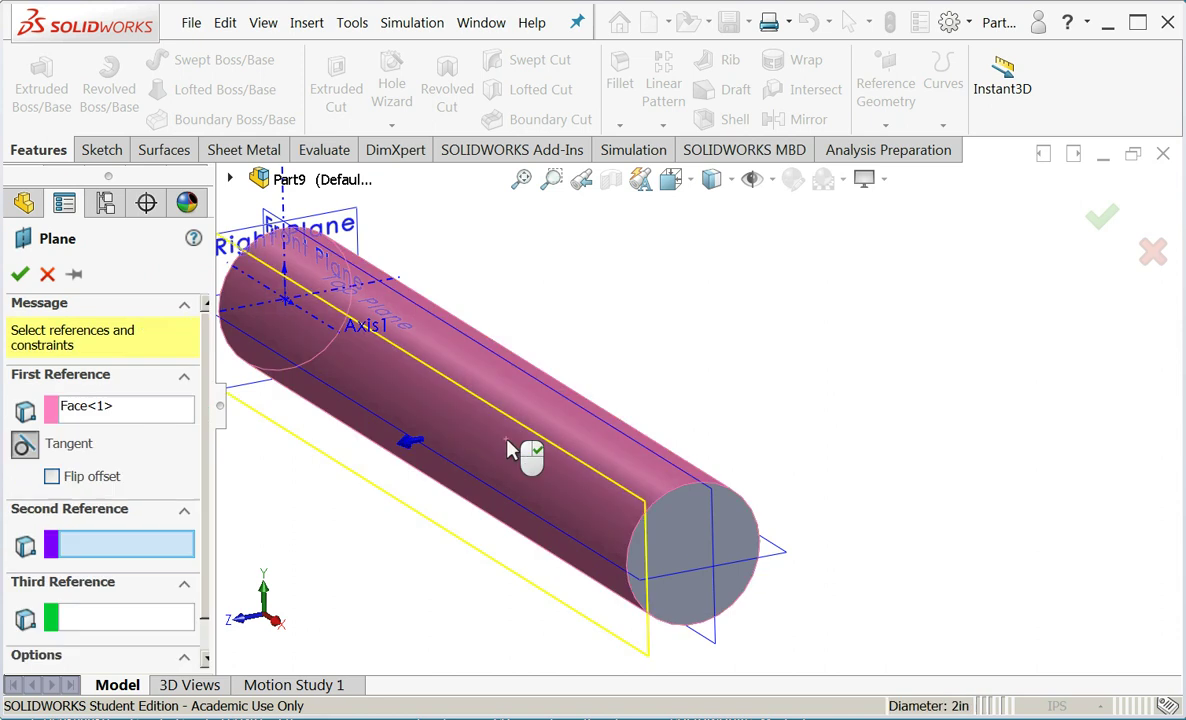
left_click(785, 565)
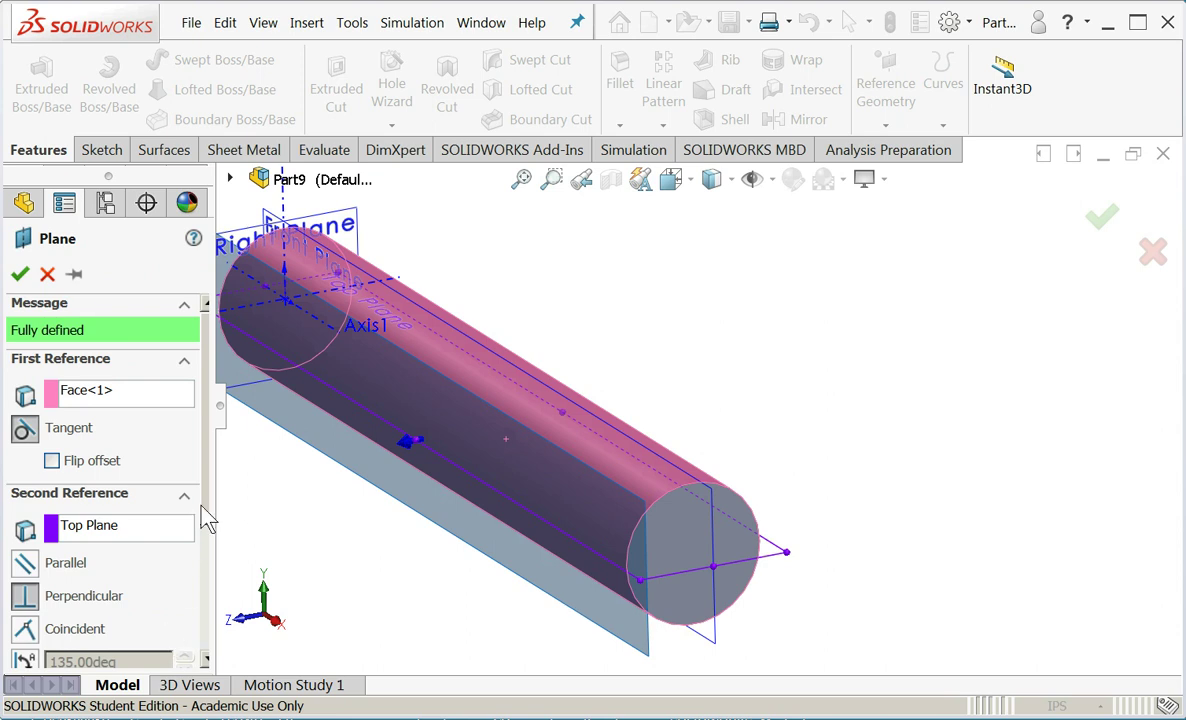
scroll(205, 518, "down", 2)
left_click_drag(207, 518, 207, 577)
middle_click_drag(382, 610, 343, 547)
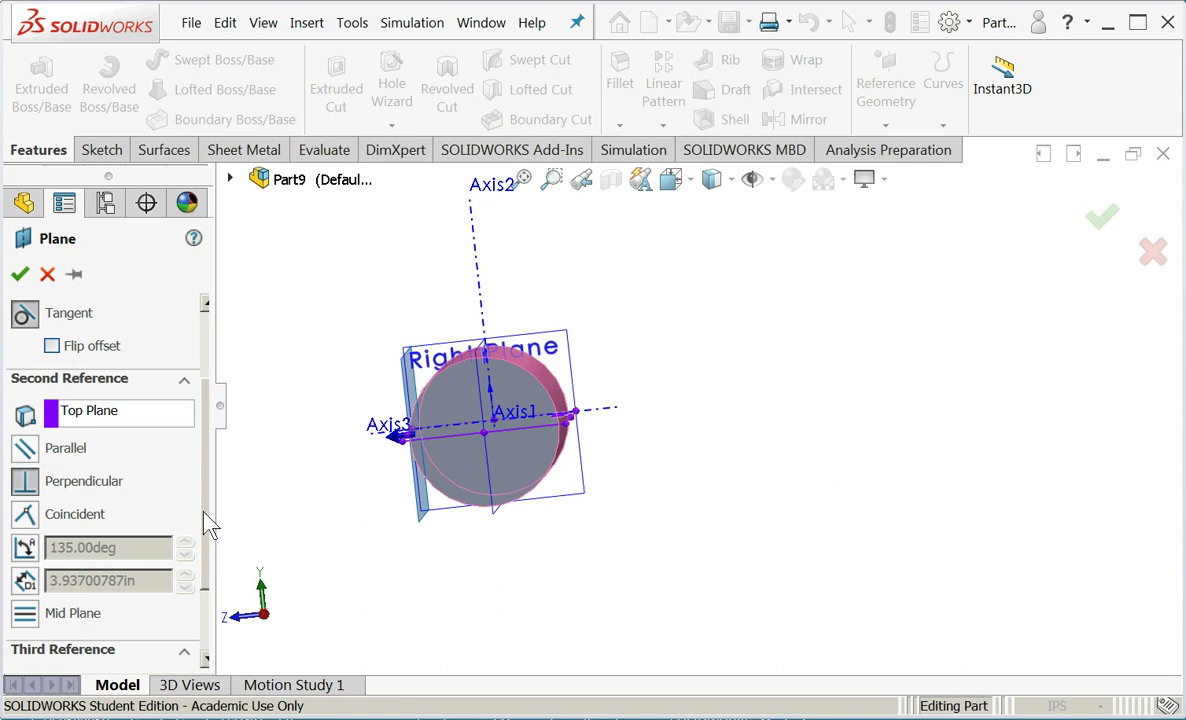
left_click_drag(205, 516, 222, 490)
- Set the plane's angle to Top Plane to 0 deg and create Plane1
left_click(25, 582)
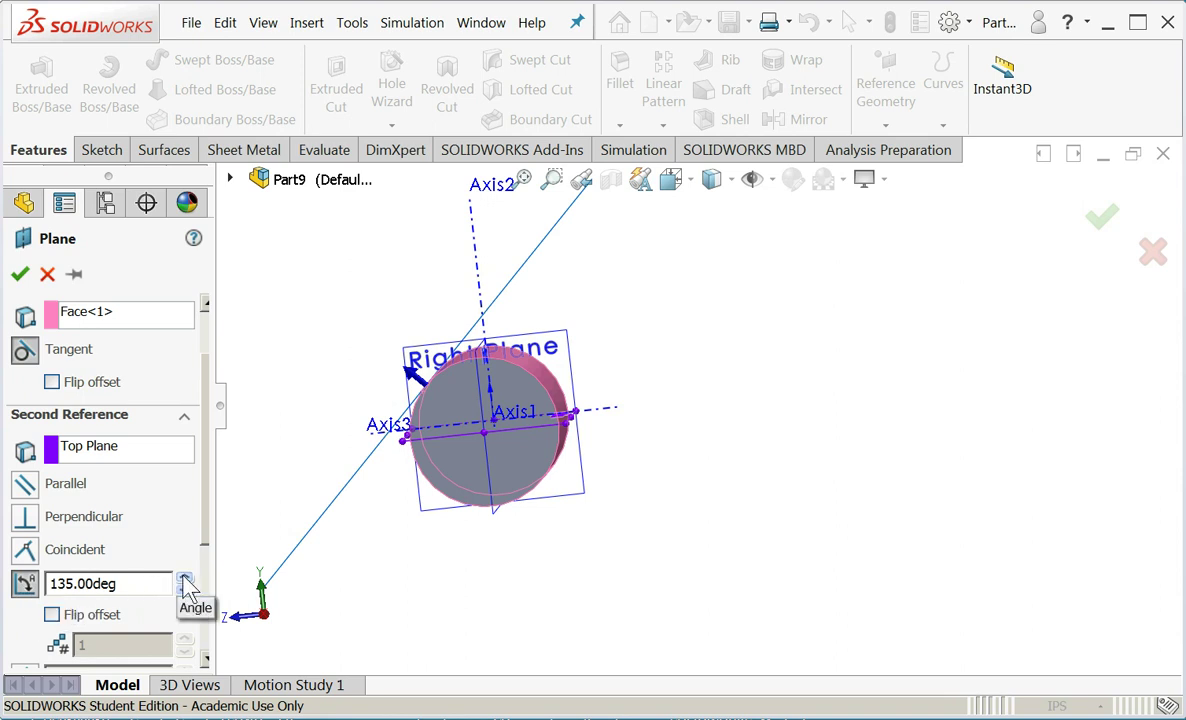
left_click_drag(183, 578, 183, 580)
double_click(110, 584)
type("0")
key("Return")
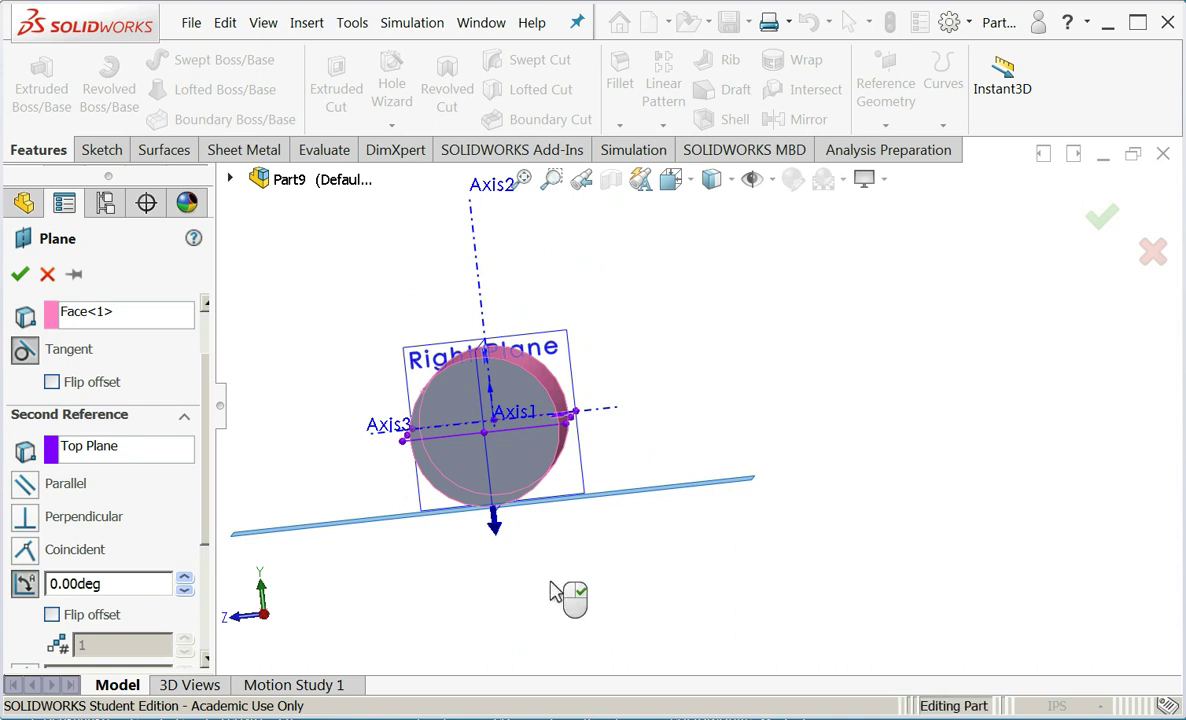
left_click(21, 277)
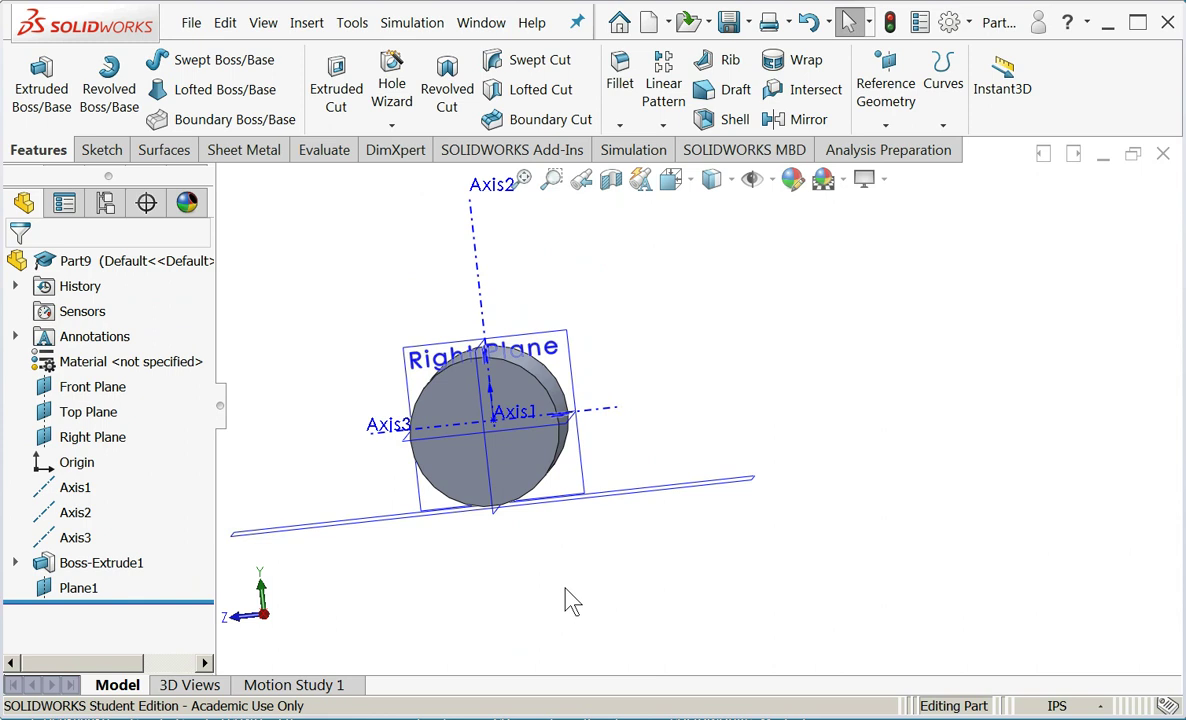
- Orbit the shaft to show its length and select Plane1 in the graphics area
middle_click_drag(566, 601, 558, 336)
scroll(379, 416, "down", 3)
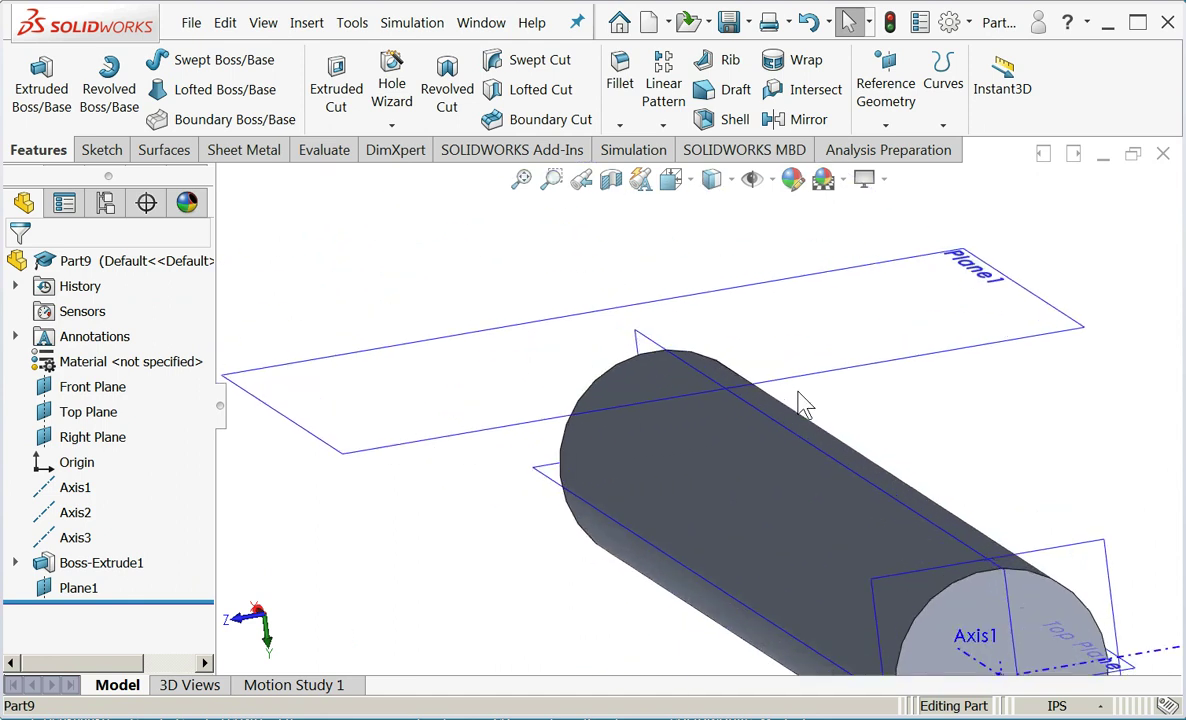
scroll(985, 470, "down", 2)
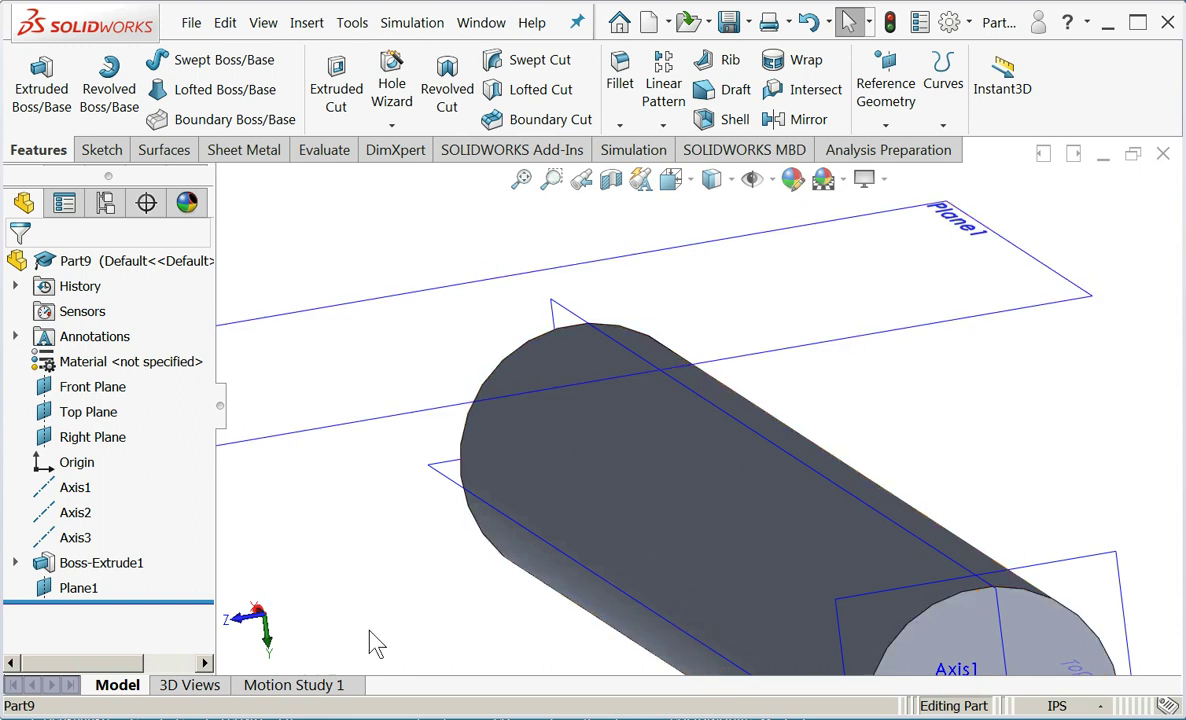
left_click(367, 422)
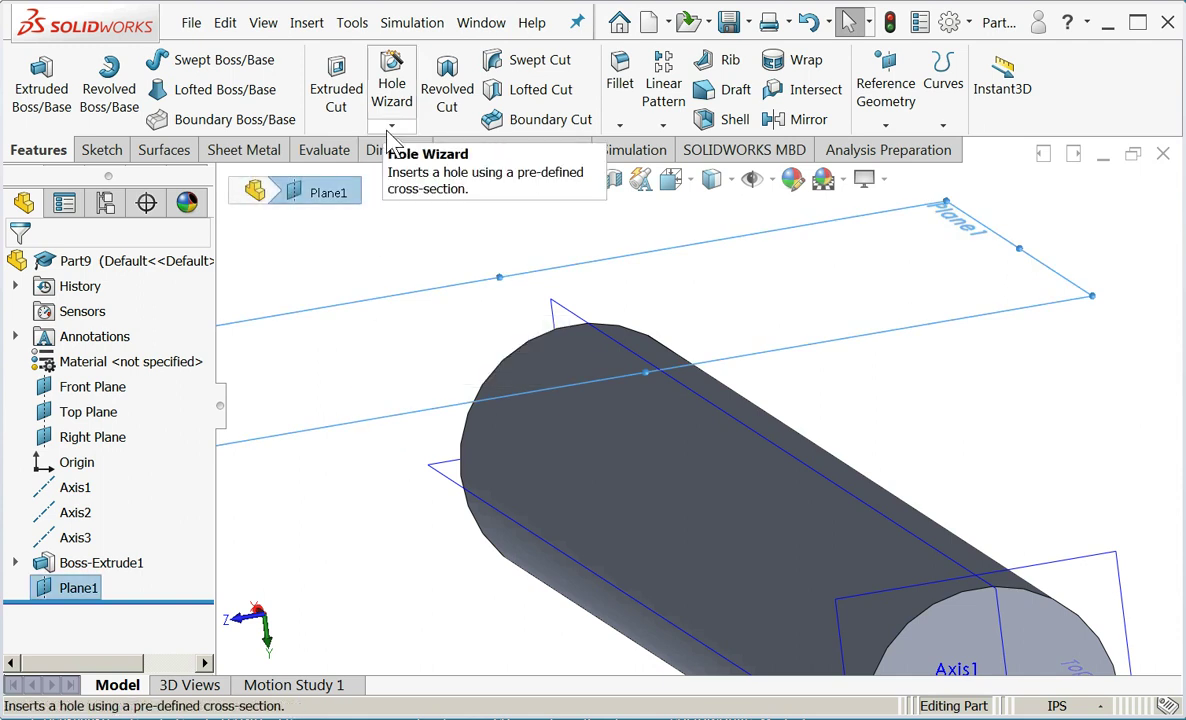
- Define a 3/8-16 ANSI Inch tapped hole with a Through All end condition in Hole Wizard
left_click(392, 82)
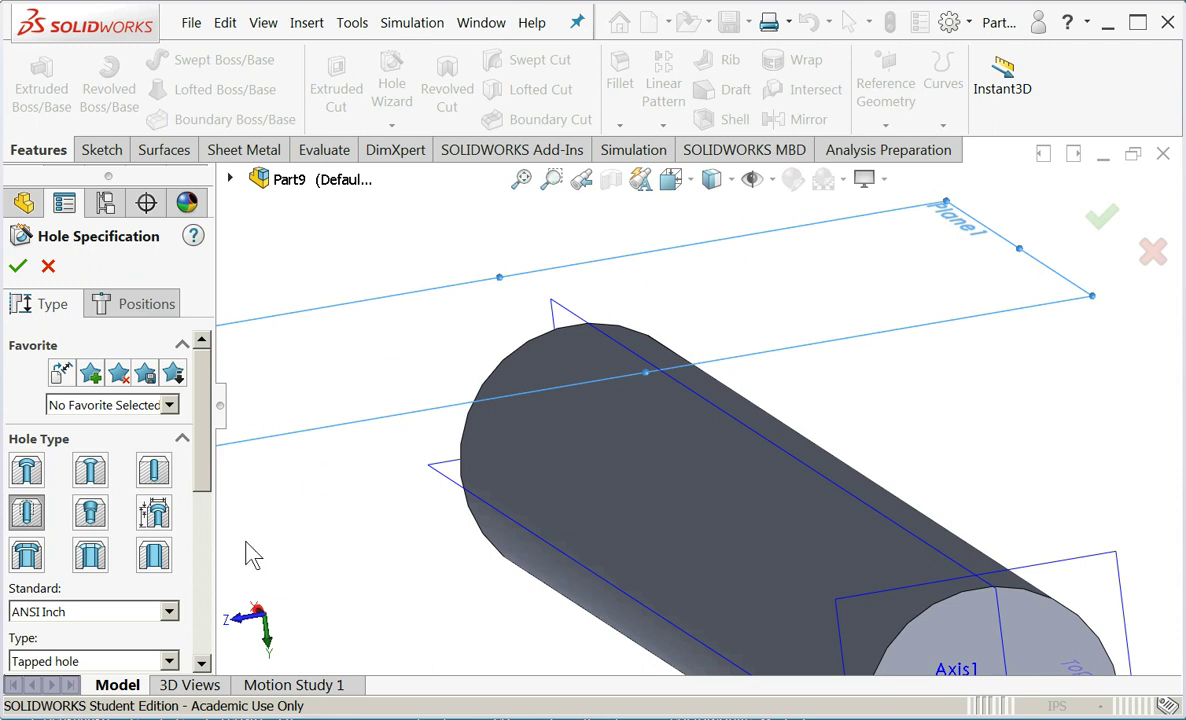
left_click_drag(197, 465, 217, 609)
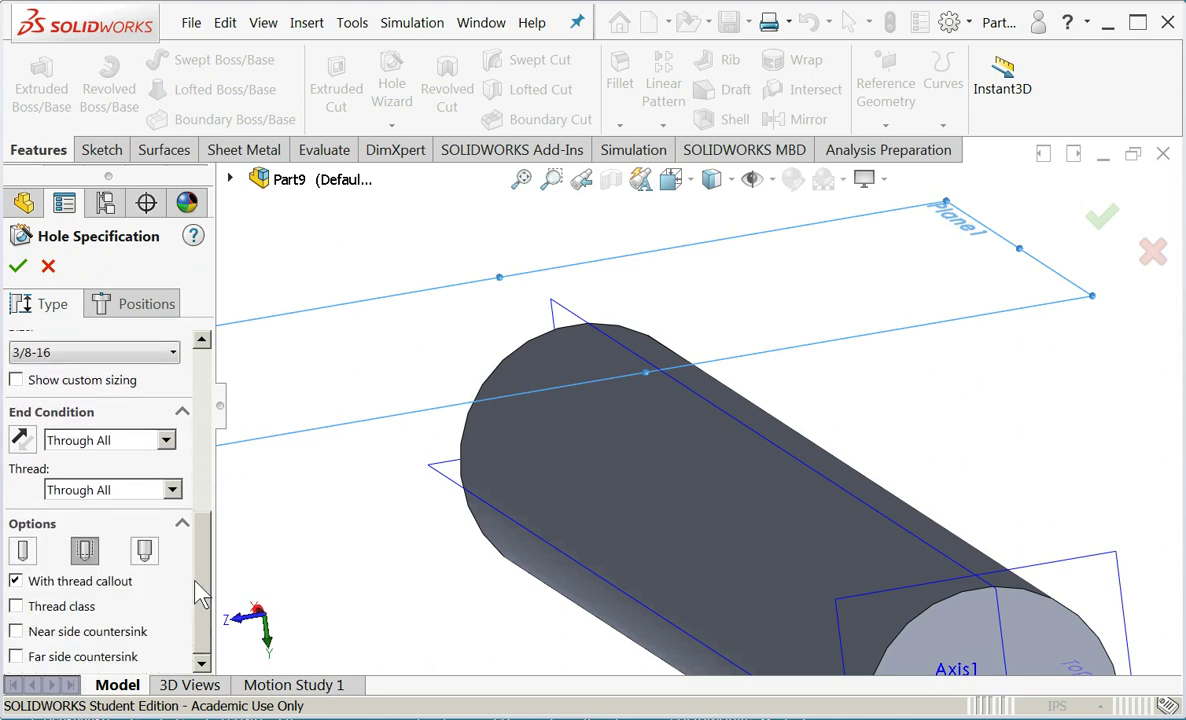
left_click(147, 306)
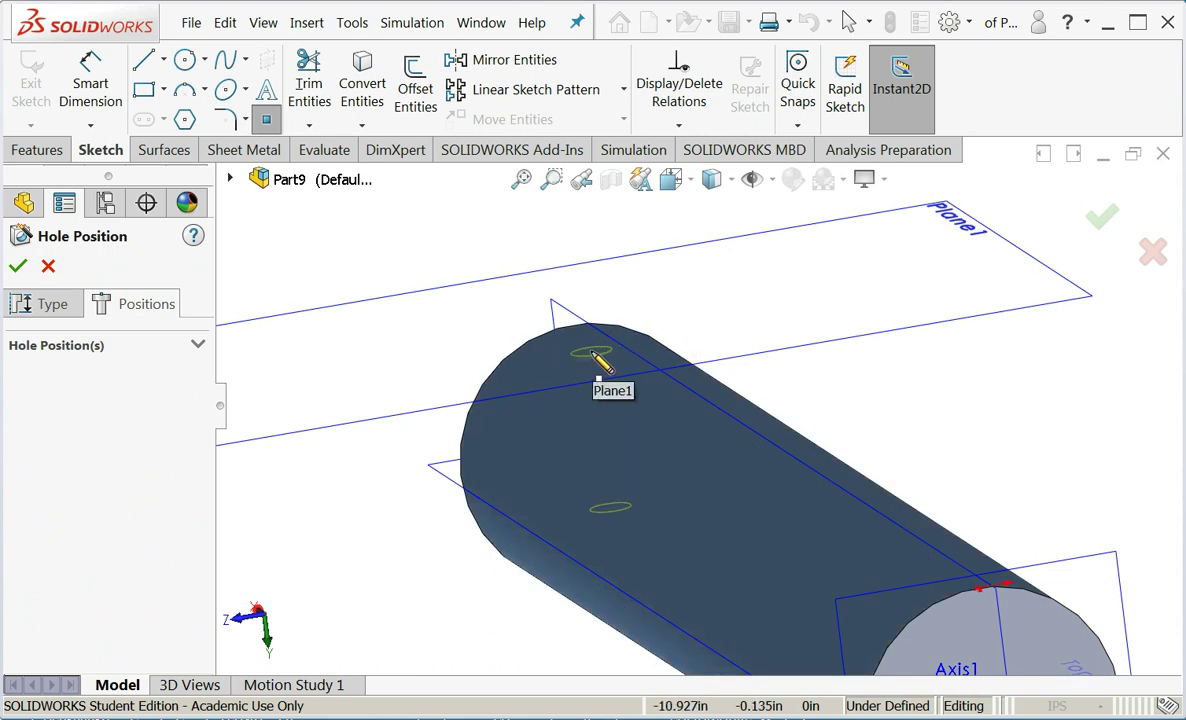
- Place the hole centre on the shaft and dimension it 0 from the slanted sketch line
left_click(591, 351)
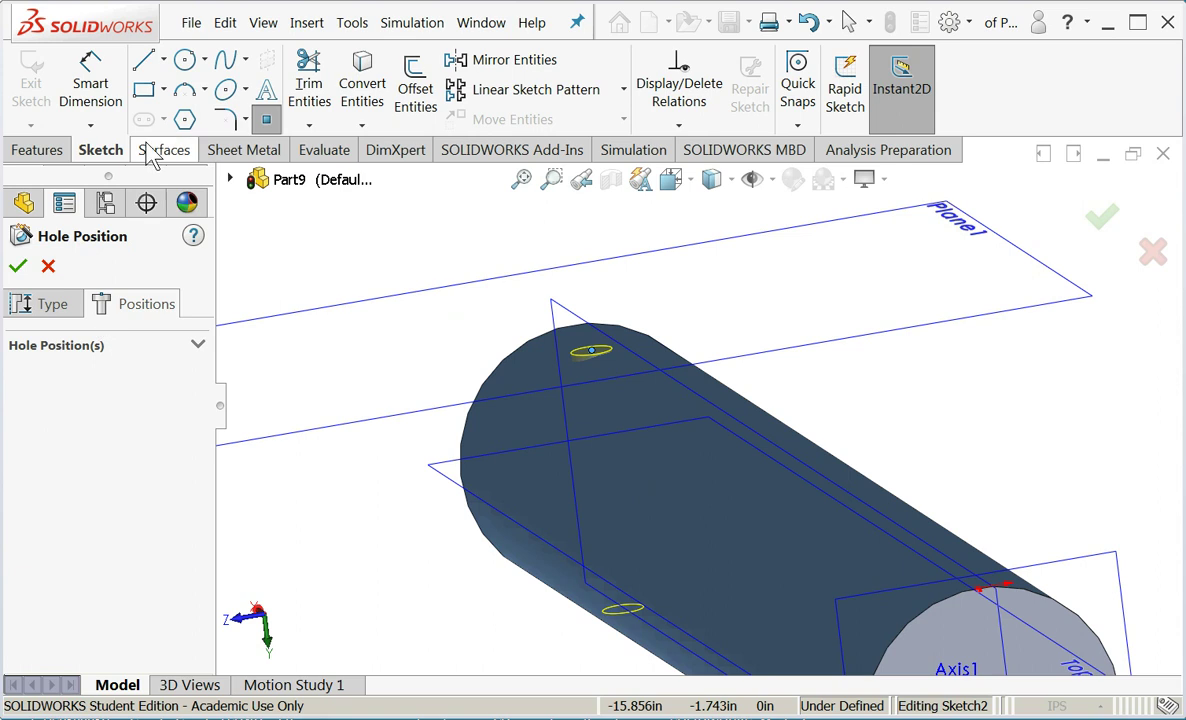
left_click(97, 114)
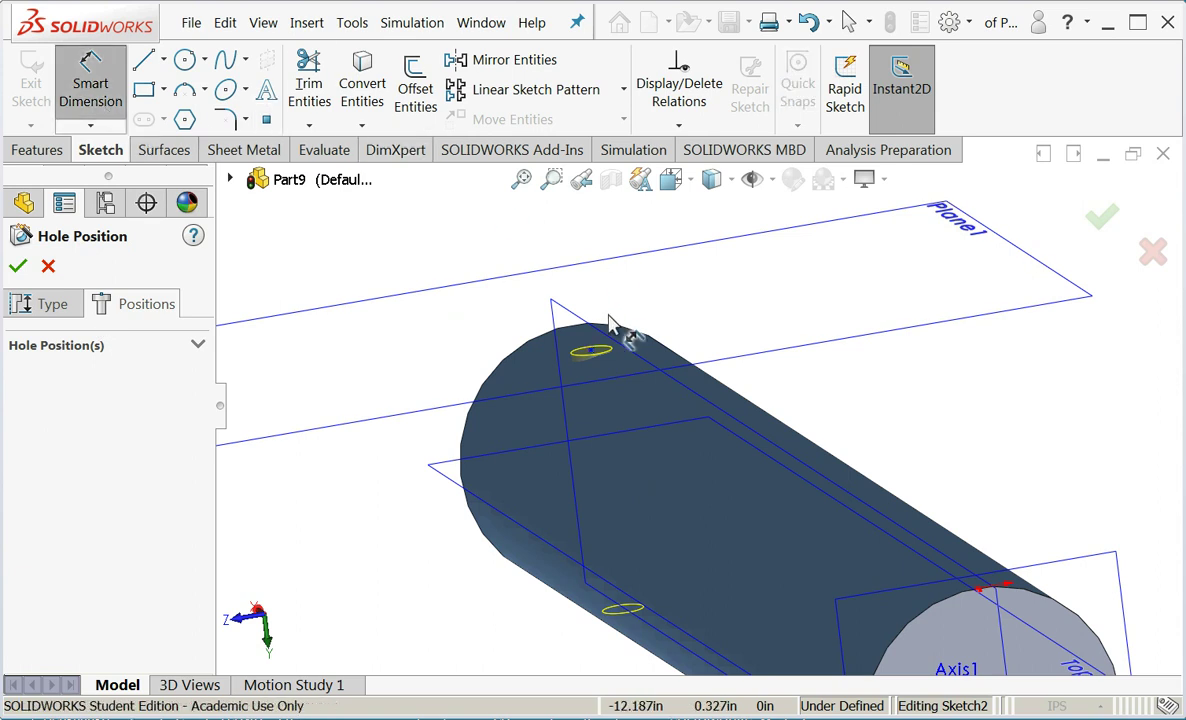
scroll(598, 358, "down", 3)
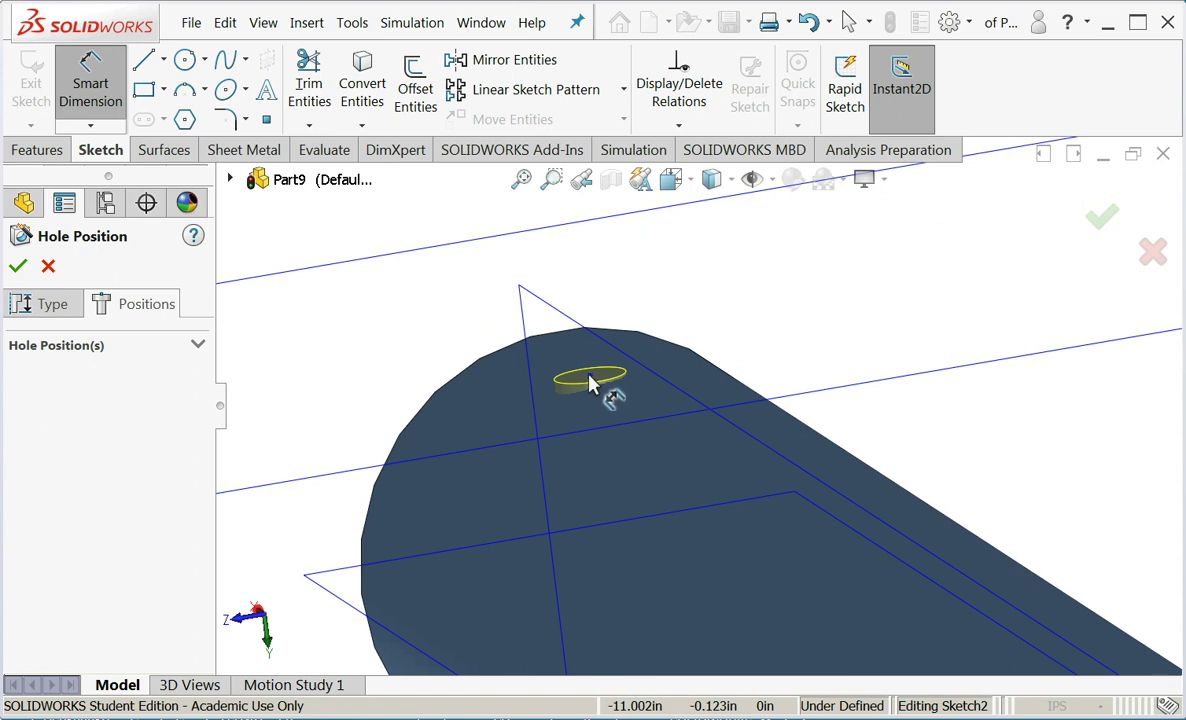
middle_click_drag(627, 339, 640, 404)
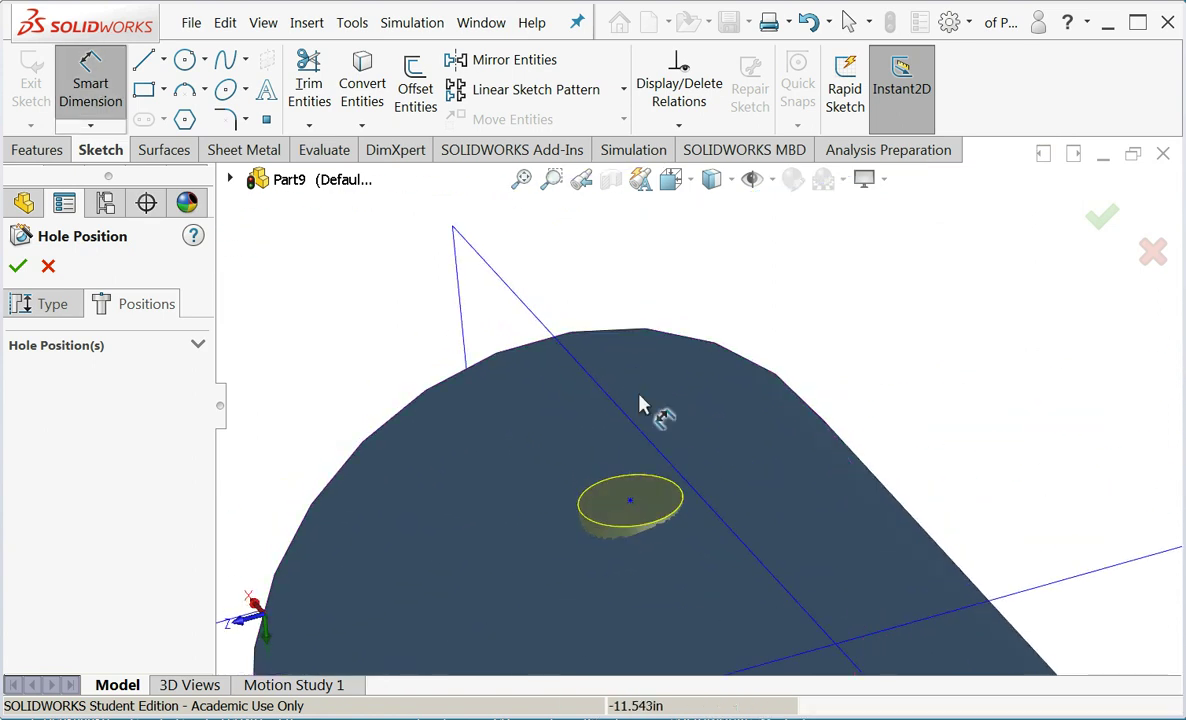
left_click(631, 505)
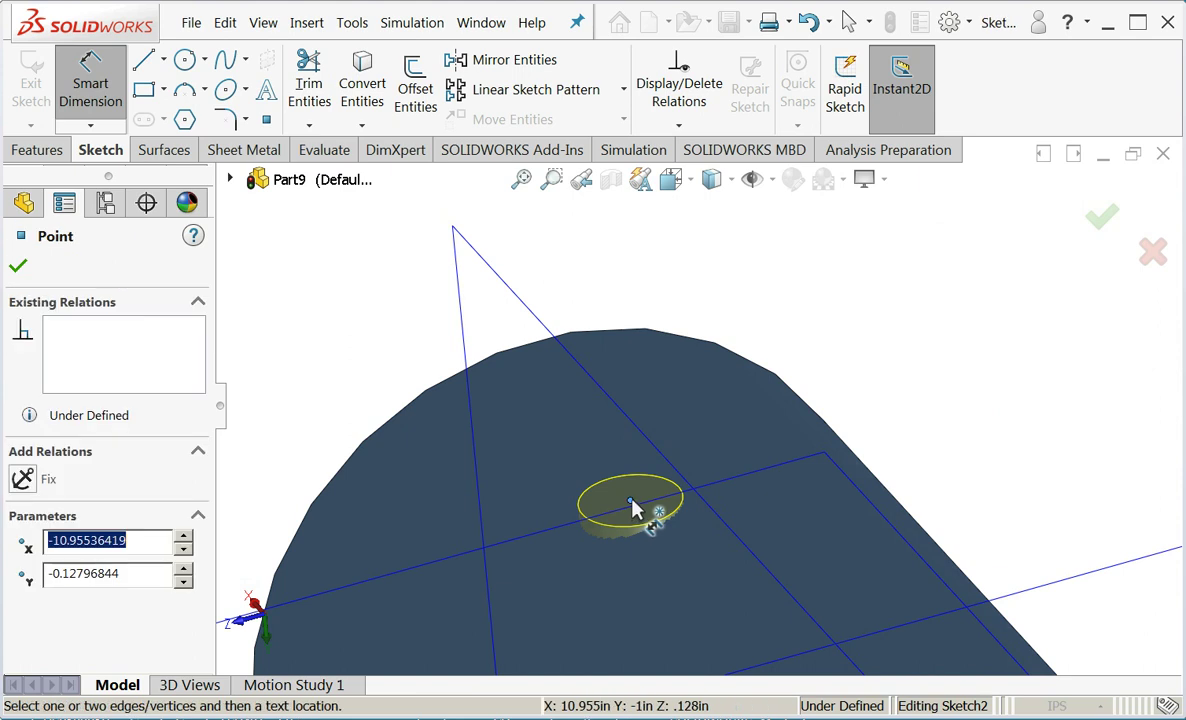
left_click(549, 330)
left_click(712, 260)
type("0.000in")
key("Return")
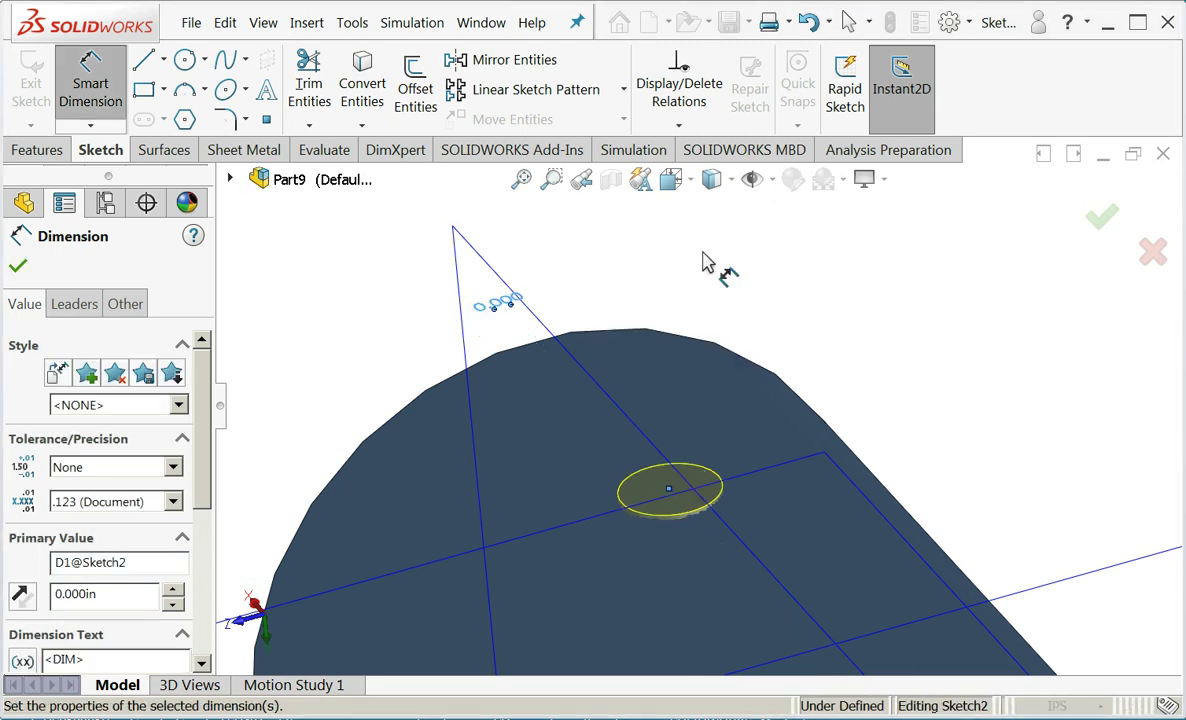
- Dimension the hole centre 1 in from the shaft's circular end edge
left_click(446, 390)
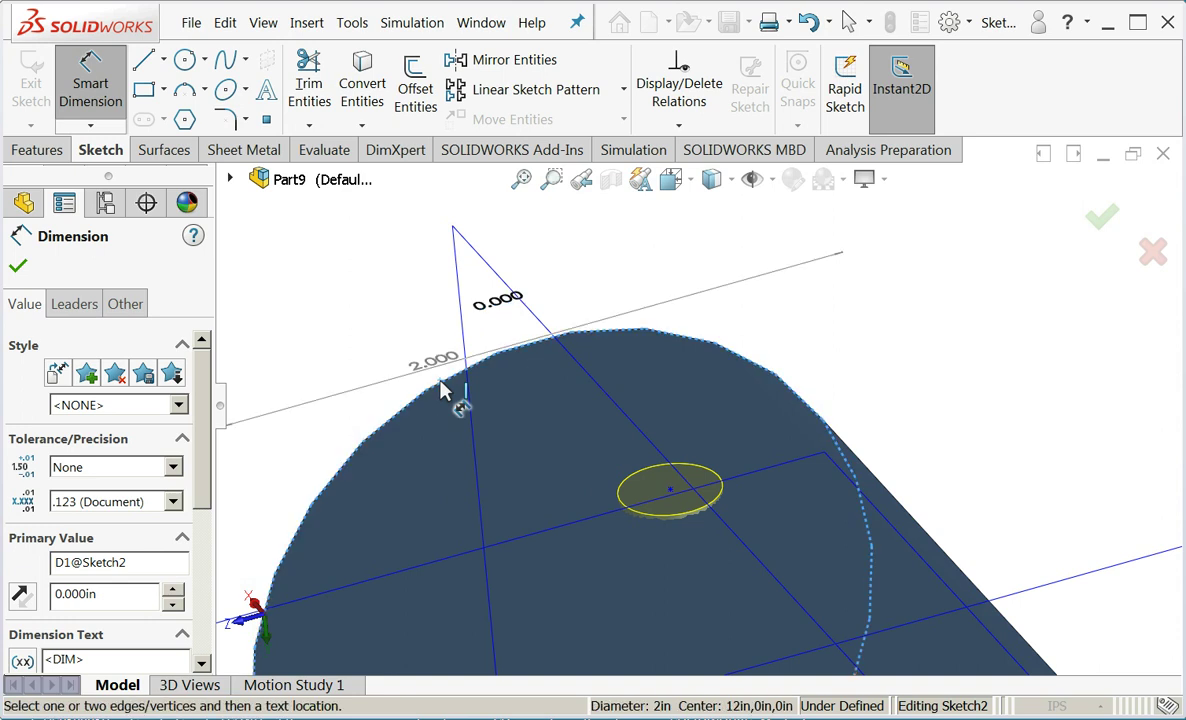
left_click(670, 491)
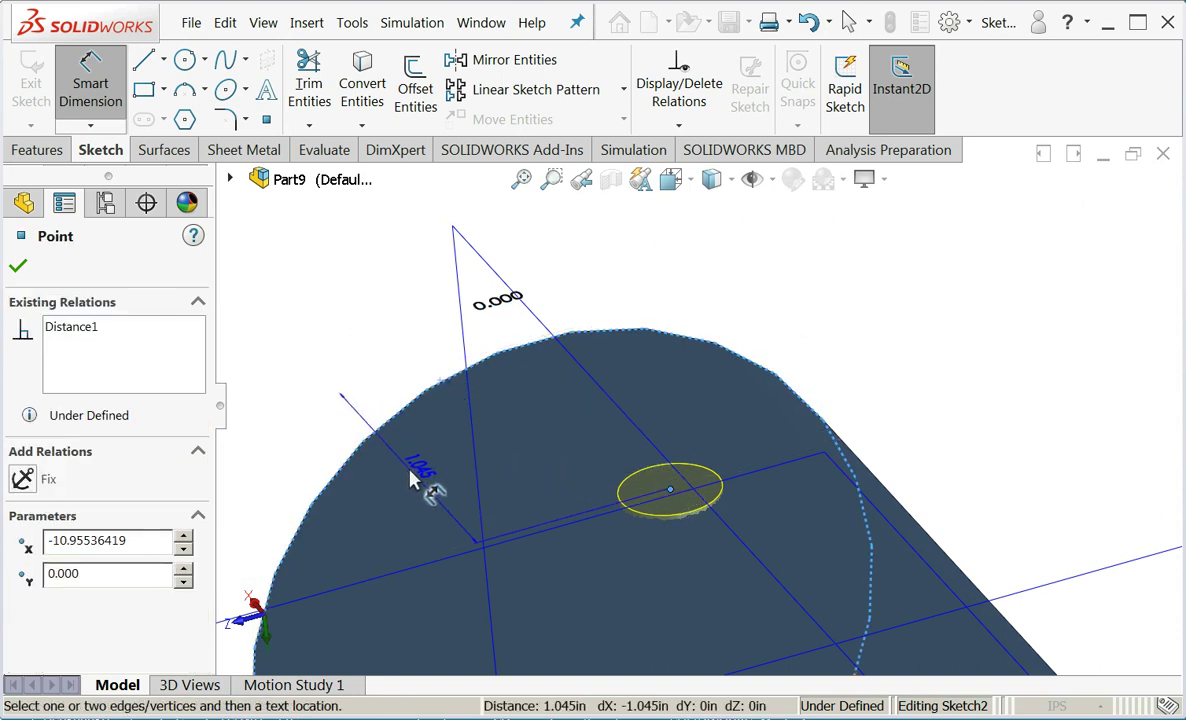
left_click(411, 480)
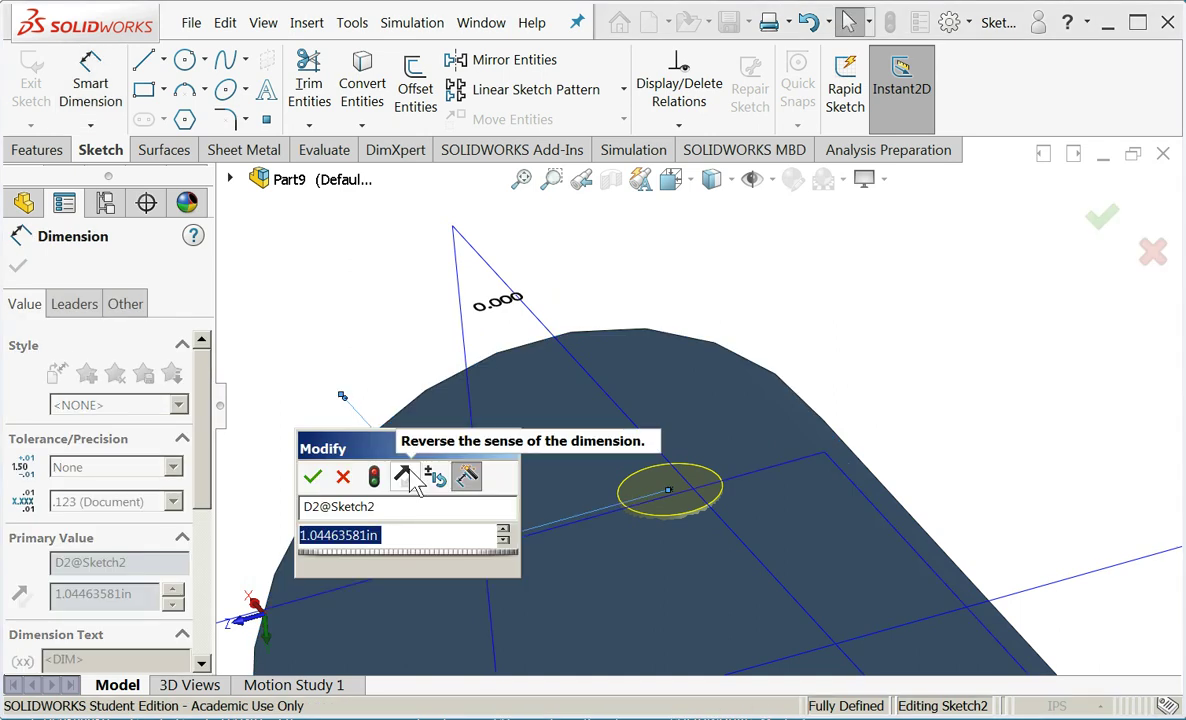
type("1")
key("Return")
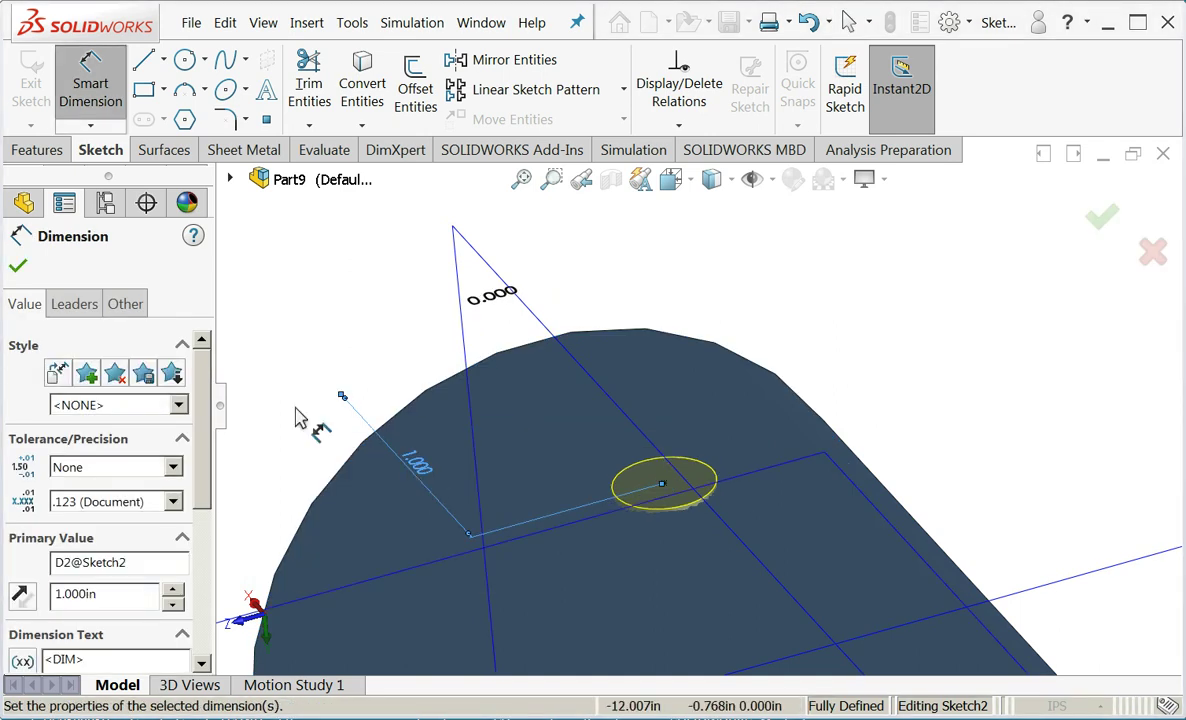
left_click(18, 265)
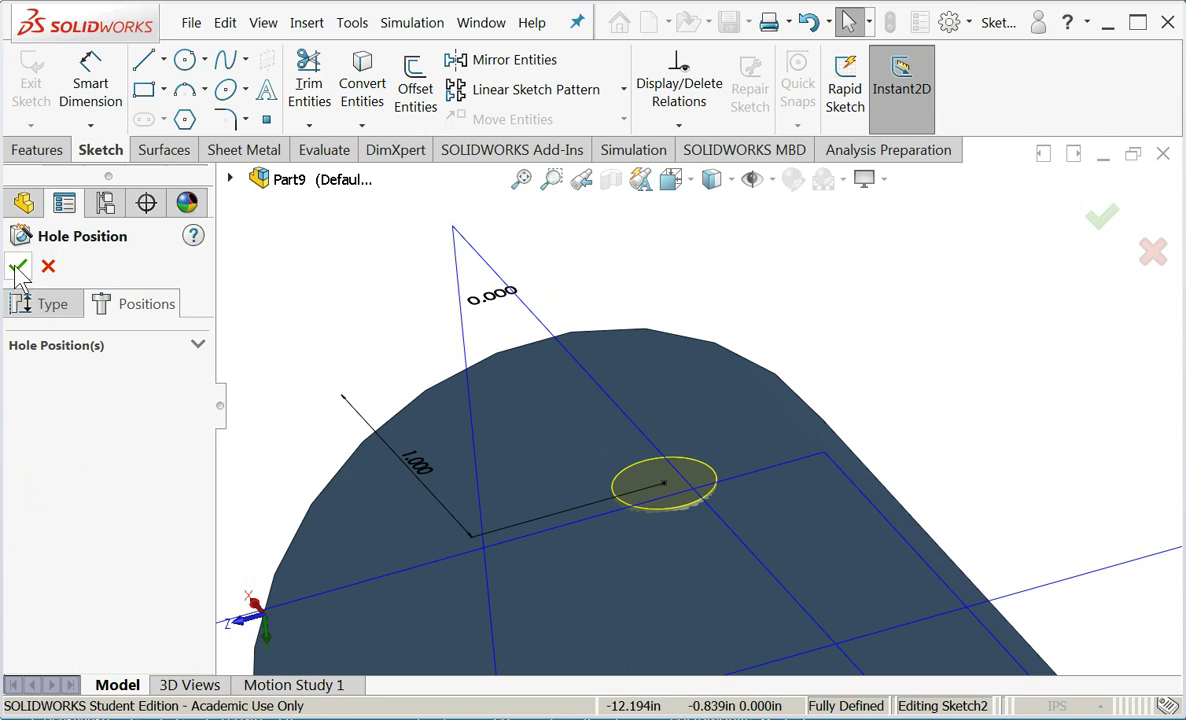
- Create Tapped Hole1 and orbit and zoom around the shaft to inspect the threaded hole
left_click(18, 267)
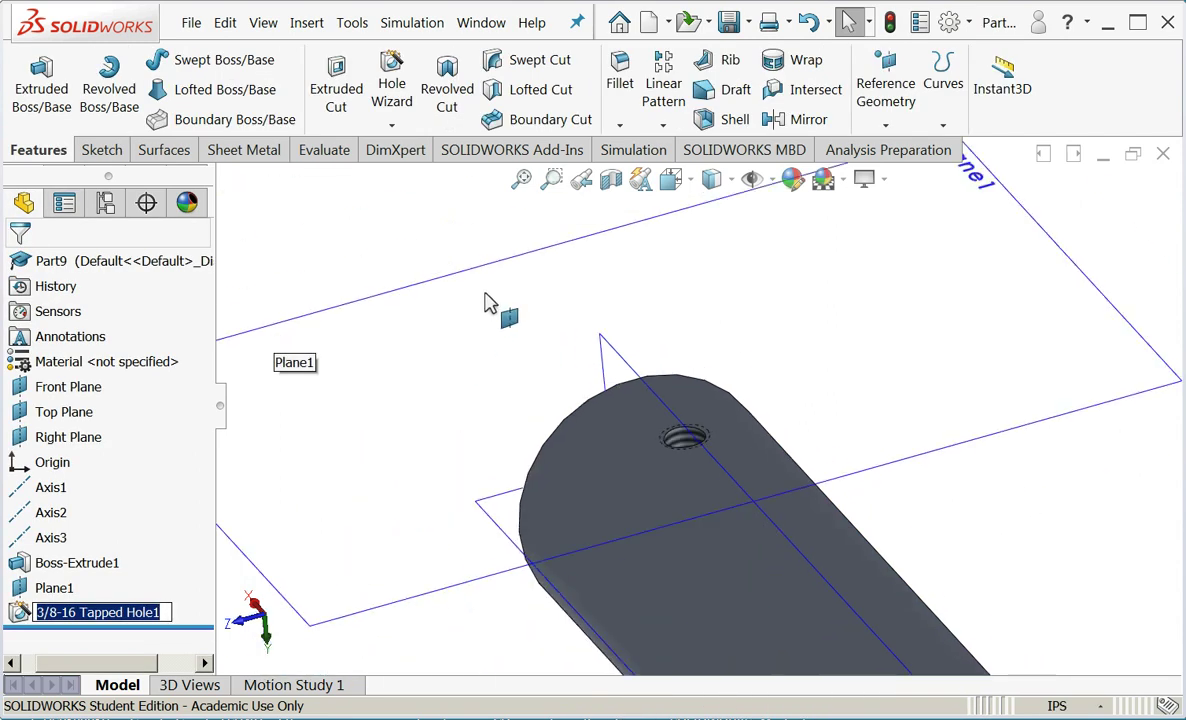
middle_click_drag(490, 304, 593, 415)
scroll(829, 466, "down", 3)
middle_click_drag(560, 318, 556, 410)
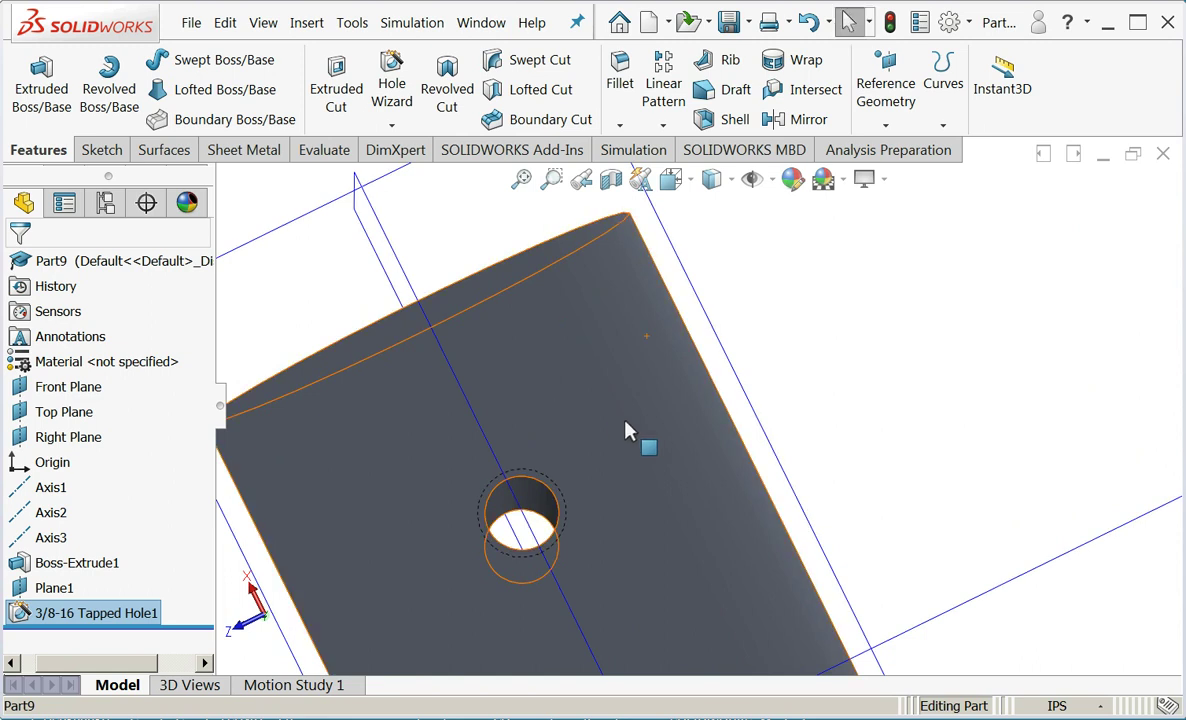
middle_click_drag(626, 428, 619, 262)
scroll(615, 350, "up", 6)
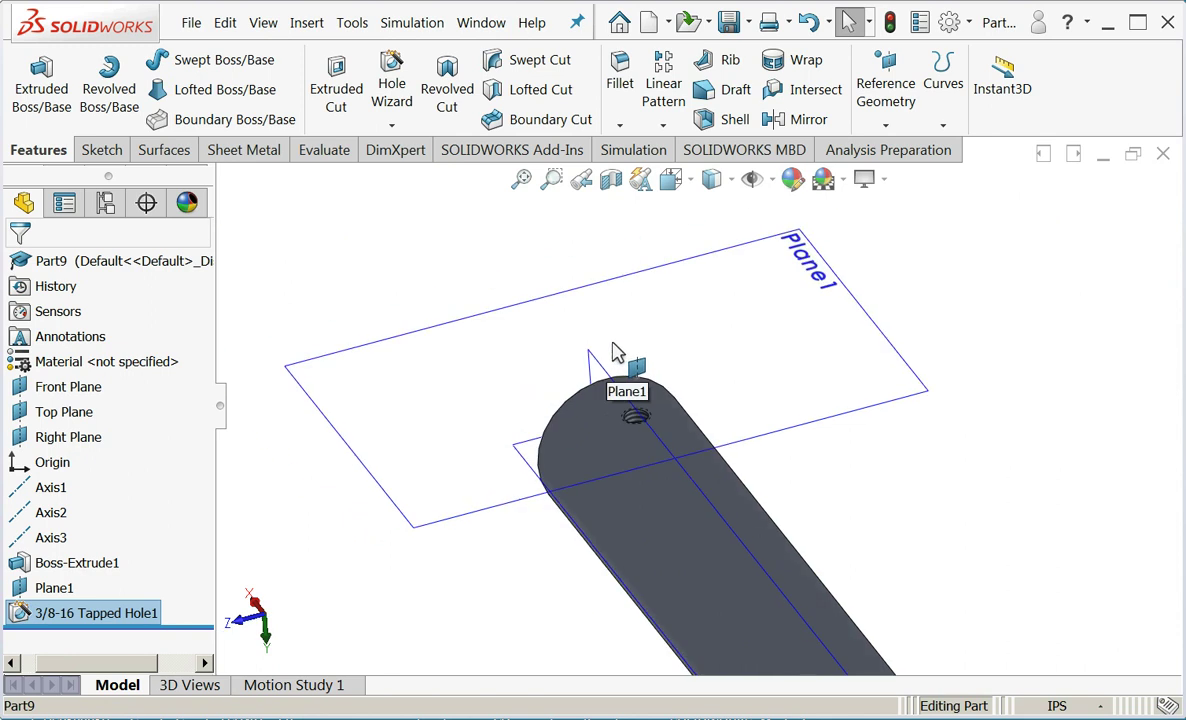